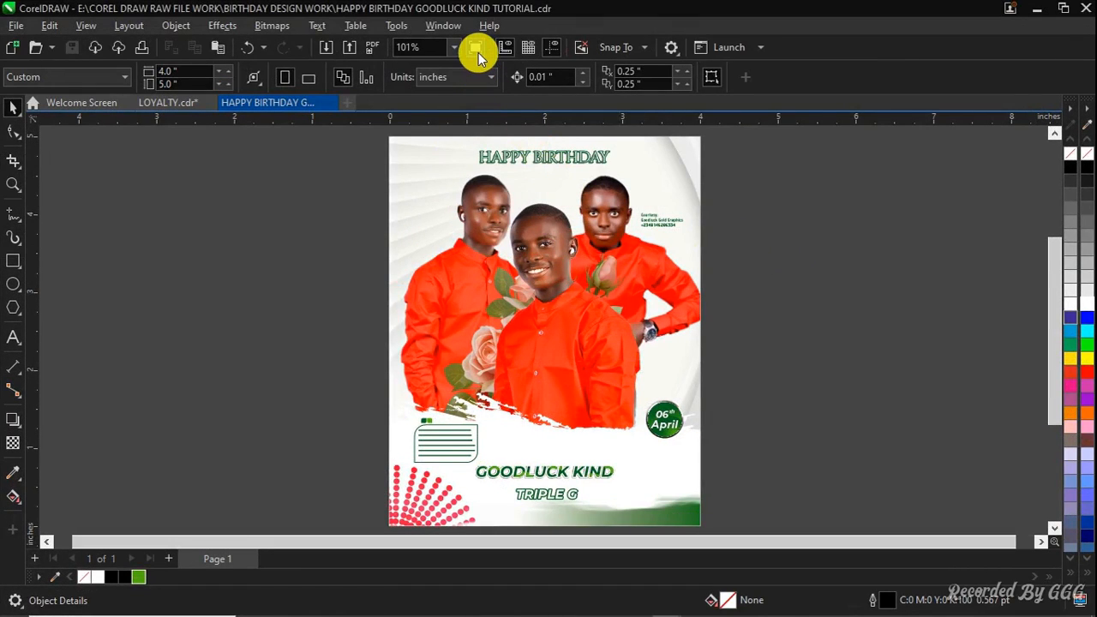
Preview the finished birthday design full screen
left_click(476, 50)
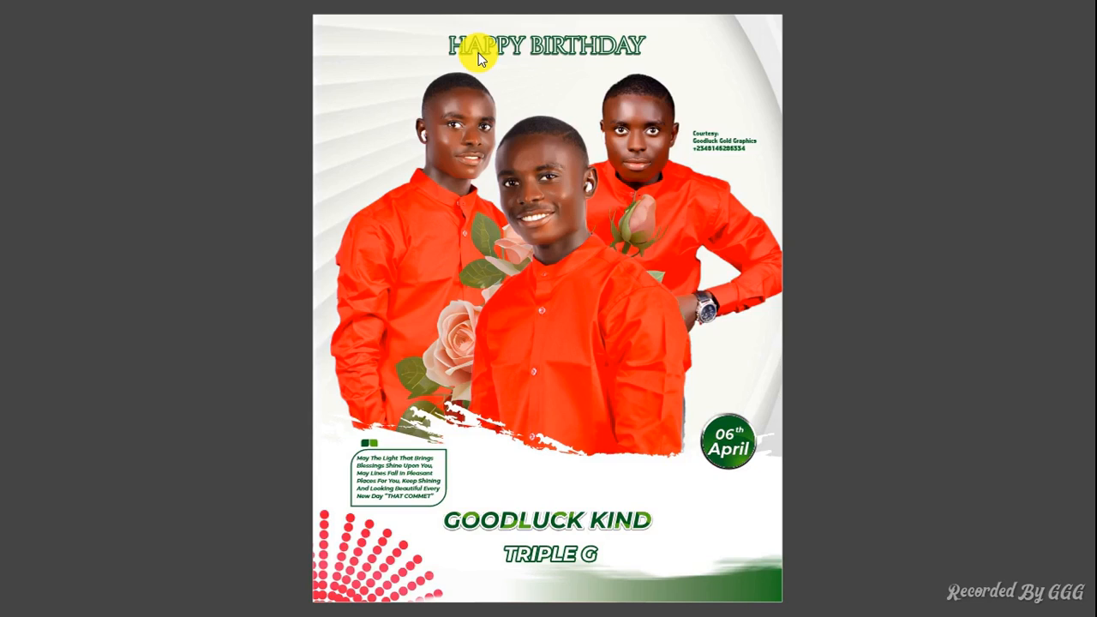
left_click(232, 248)
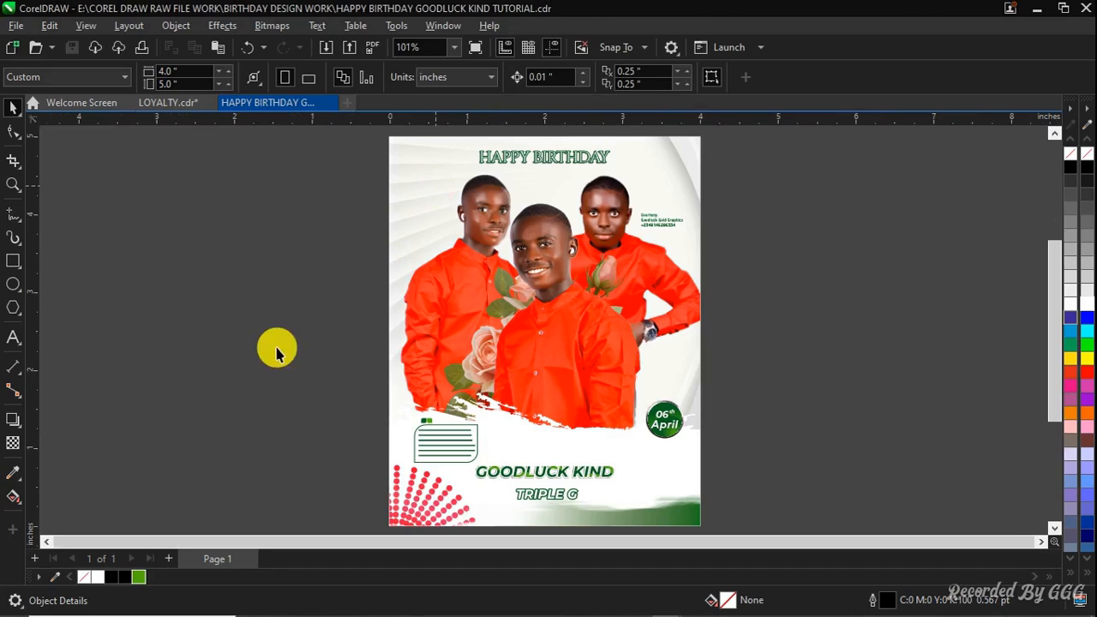
Add a second page and create a page-sized rectangle with a white fill and no outline
left_click(169, 557)
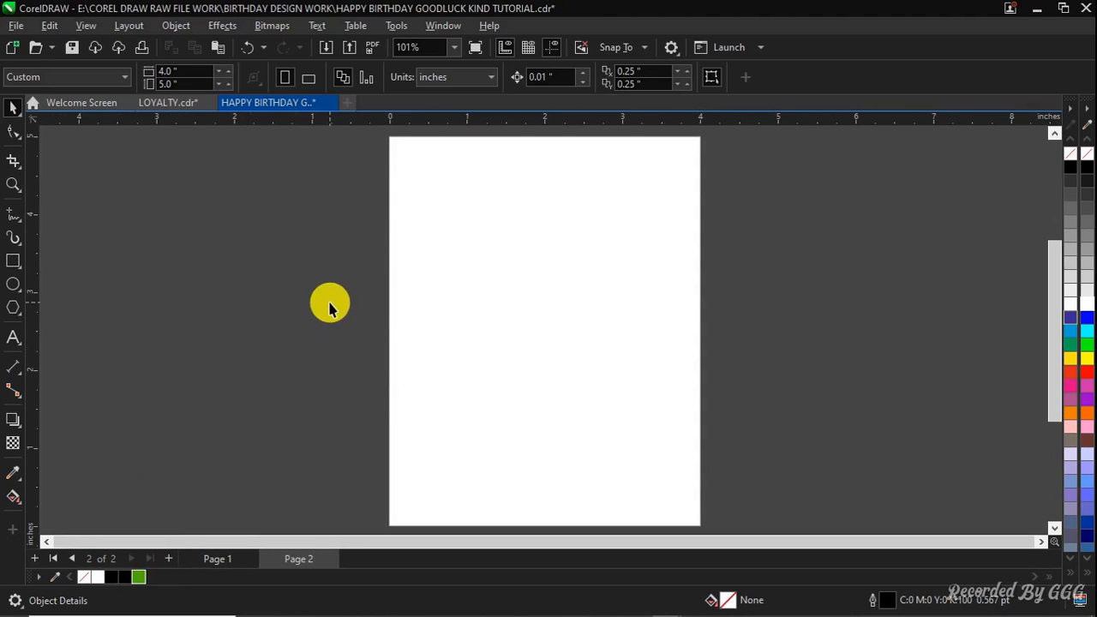
double_click(13, 266)
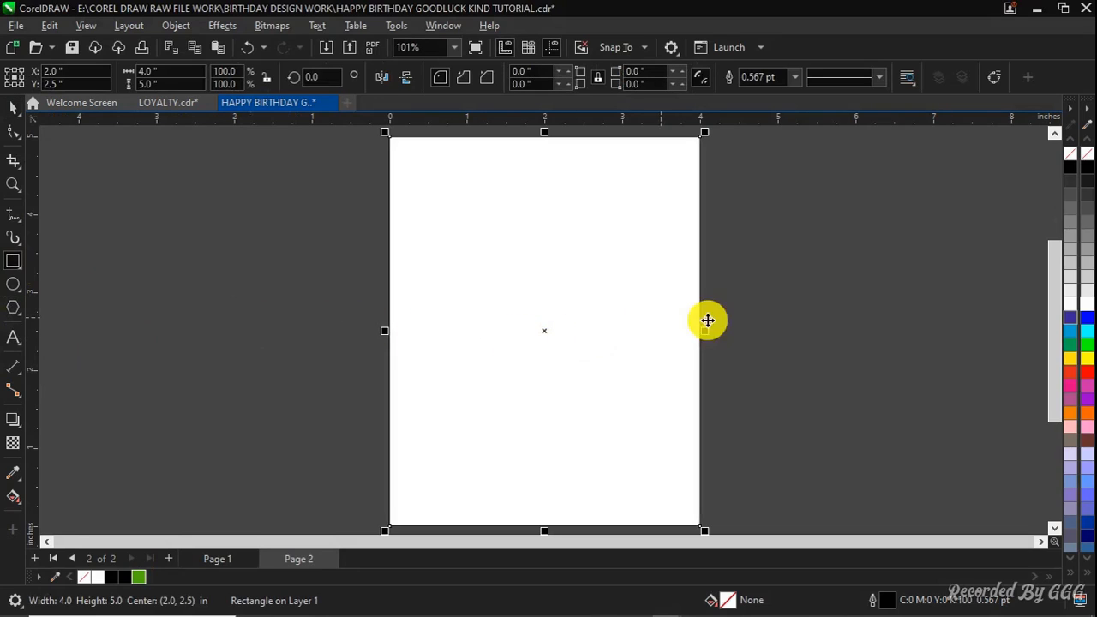
key("space")
right_click(1087, 153)
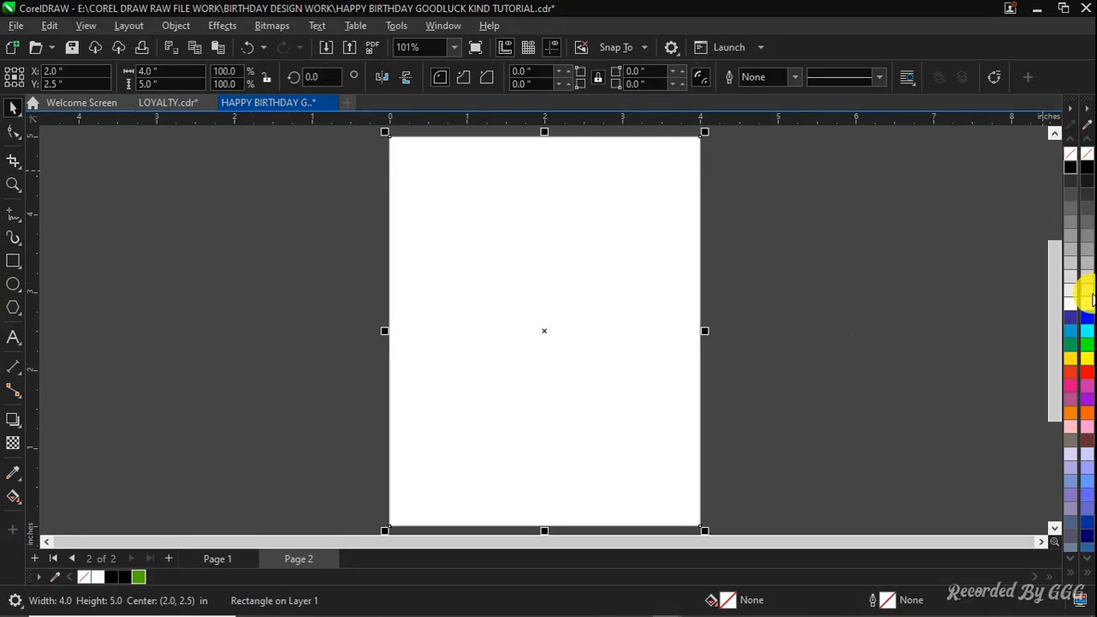
left_click(859, 292)
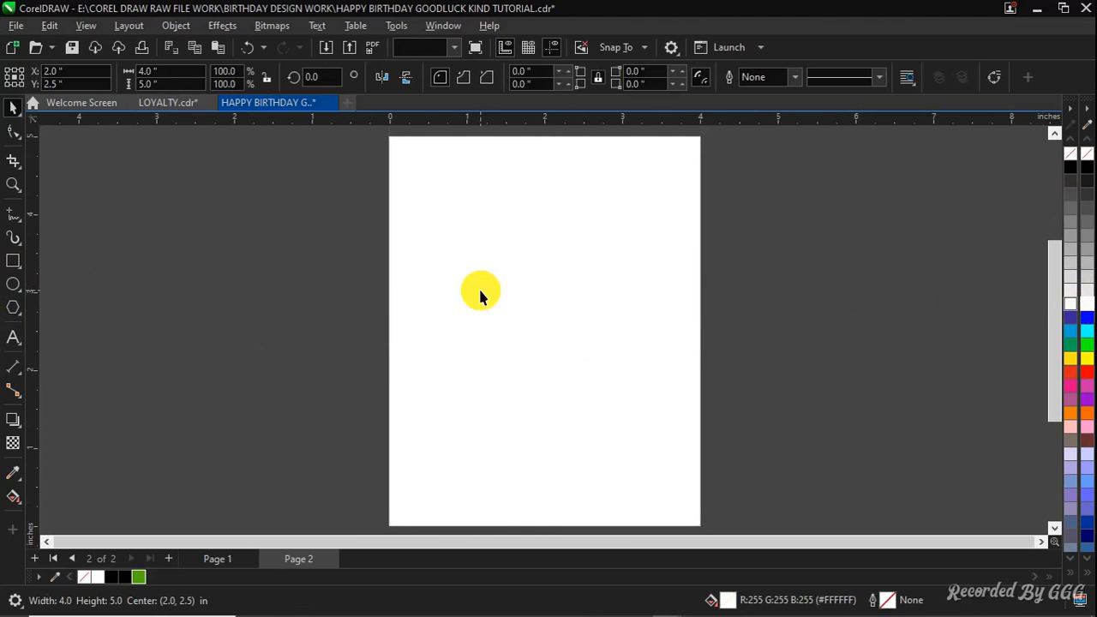
left_click(800, 246)
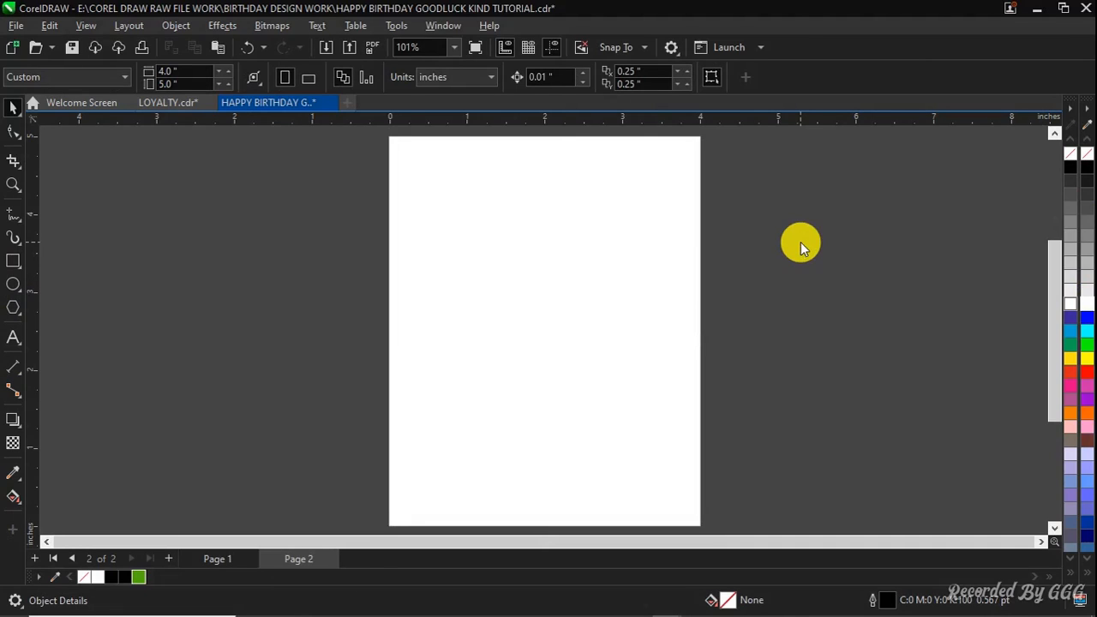
Import all files from the RESOURCES FOR TRIPLE HBD 2 folder
key("ctrl+i")
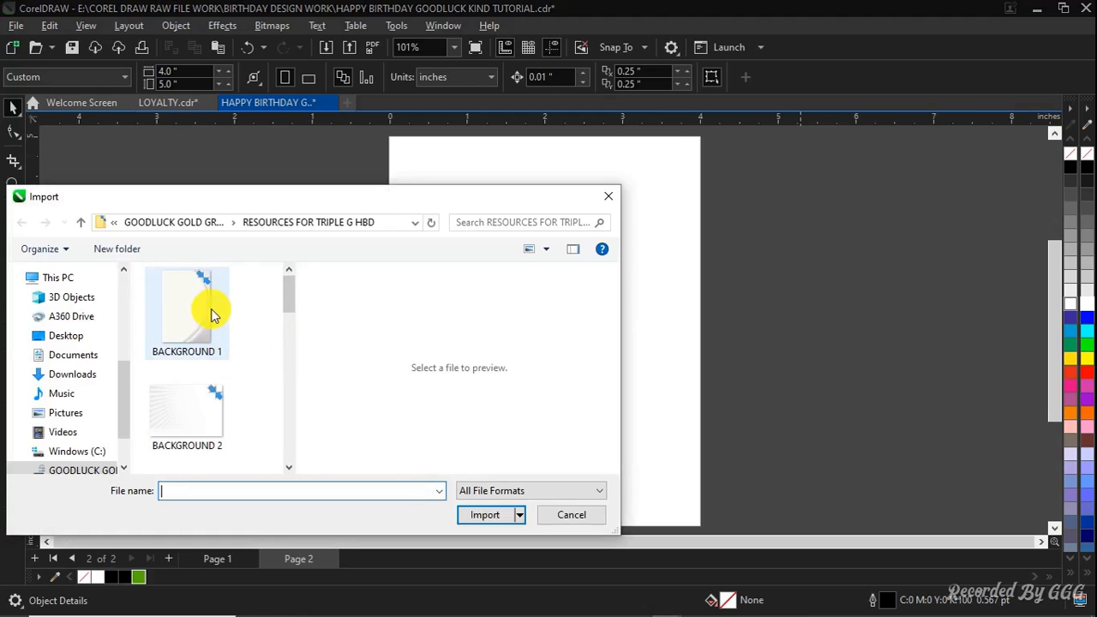
left_click(206, 225)
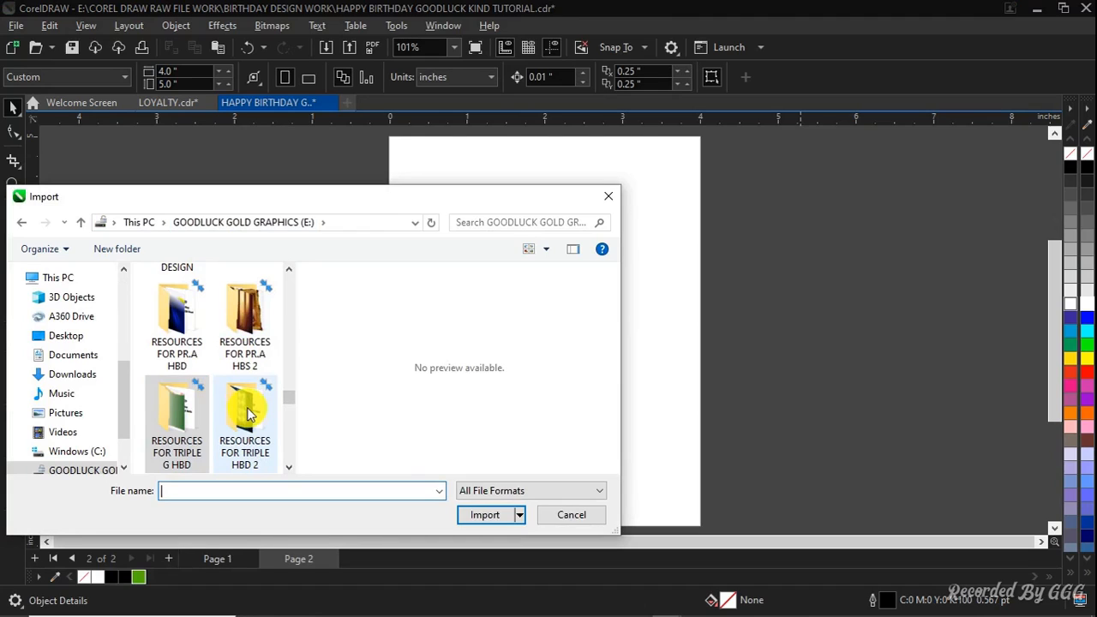
double_click(249, 413)
left_click(174, 309)
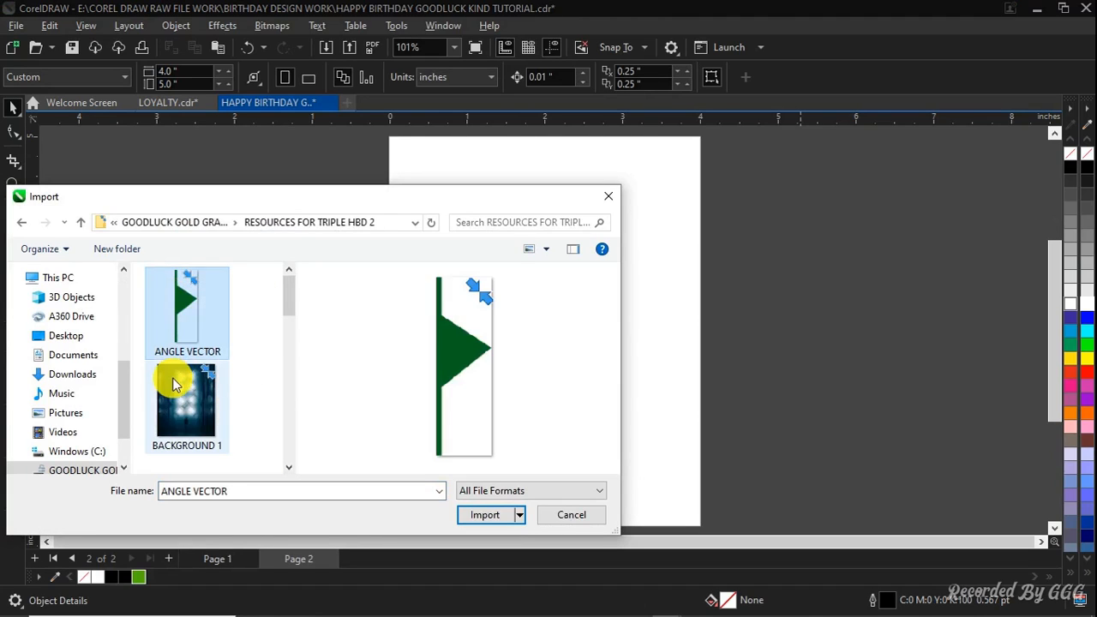
left_click(174, 383)
key("ctrl+a")
left_click(486, 516)
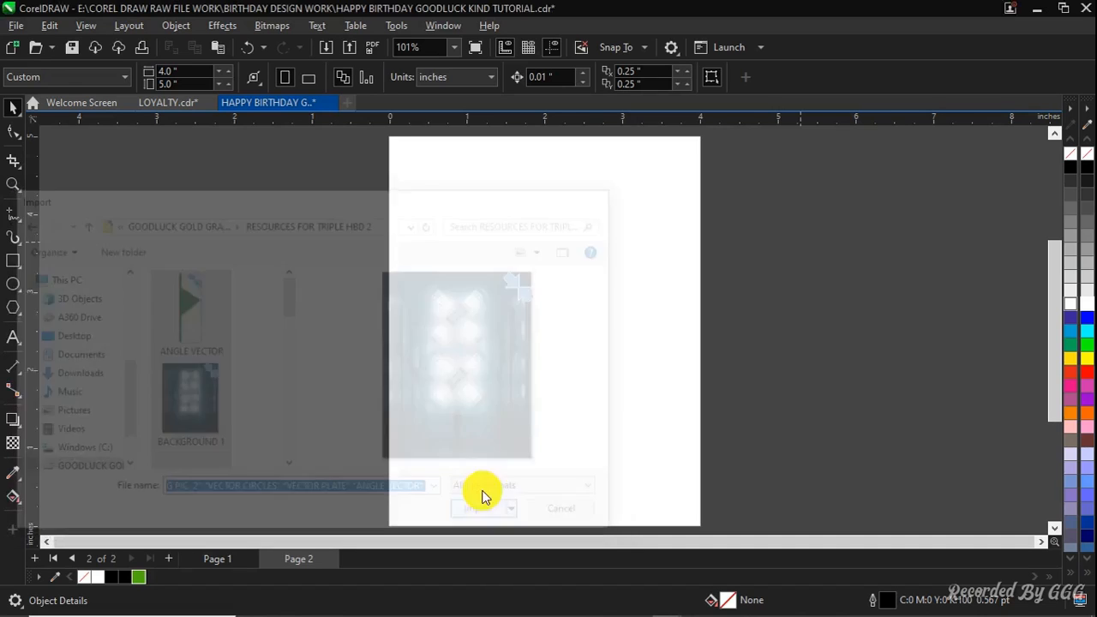
Place each imported resource image one after another on and around the page
left_click(289, 231)
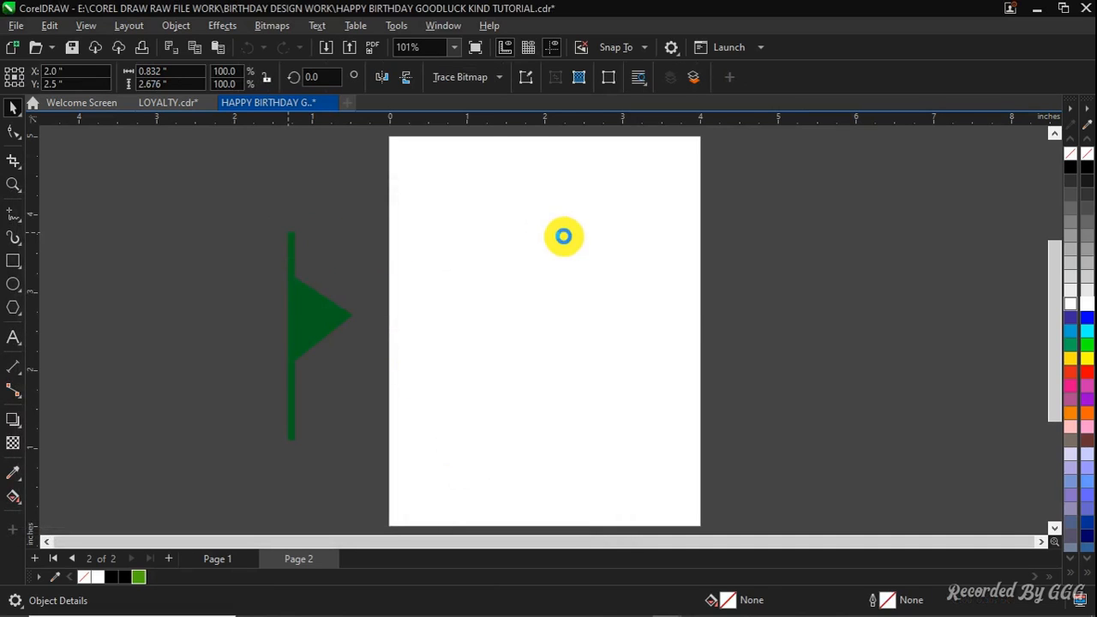
left_click(553, 236)
left_click(768, 187)
left_click(494, 252)
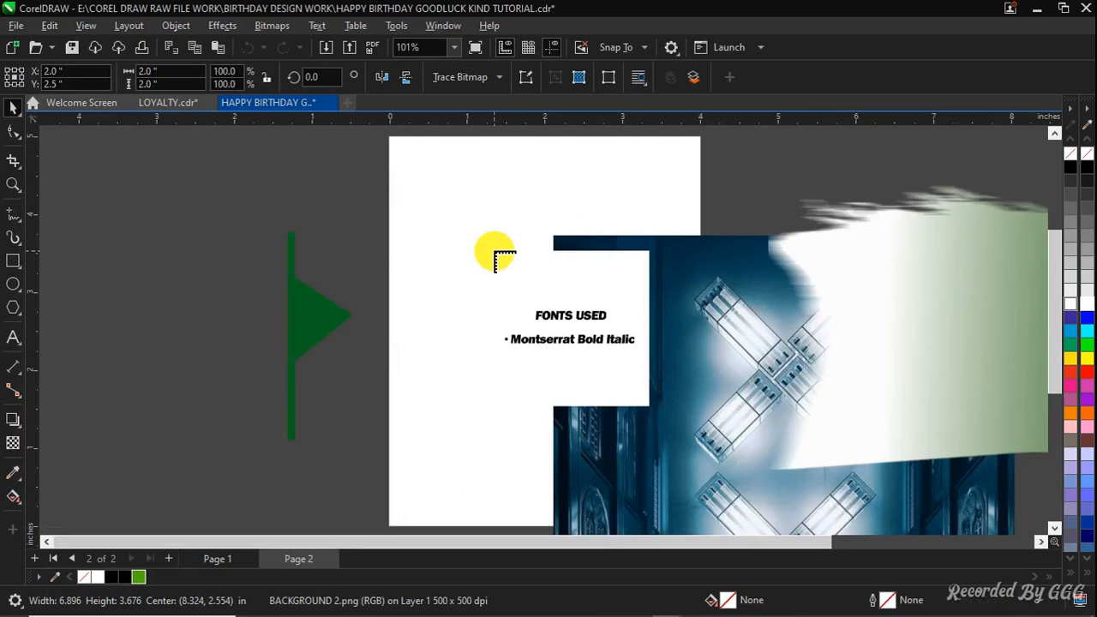
scroll(454, 267, "down", 1)
left_click(378, 245)
scroll(378, 244, "down", 1)
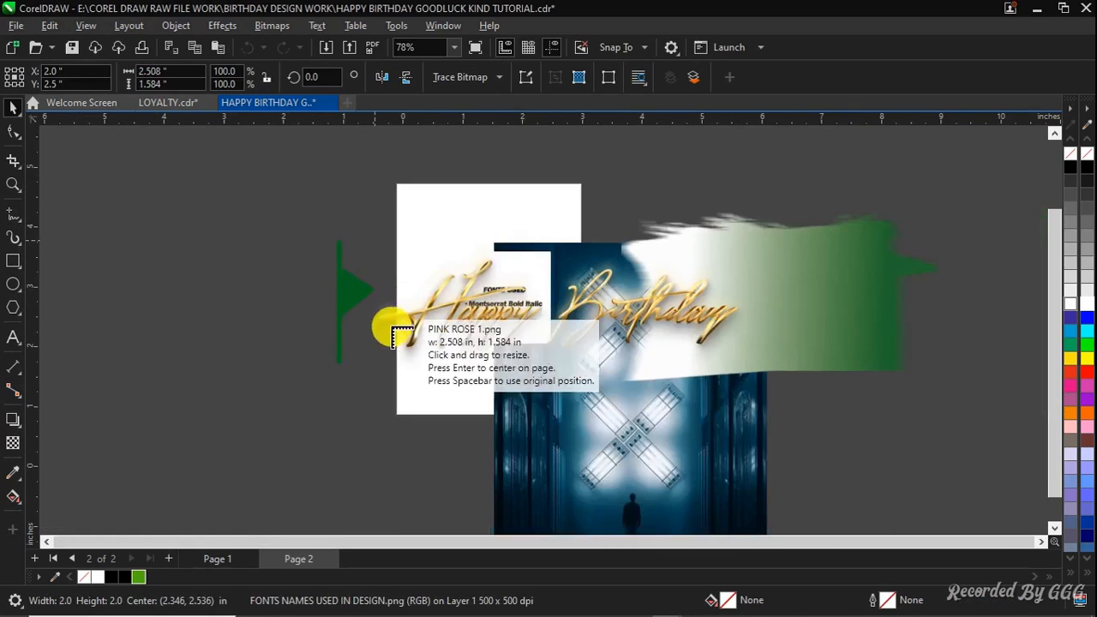
left_click(324, 361)
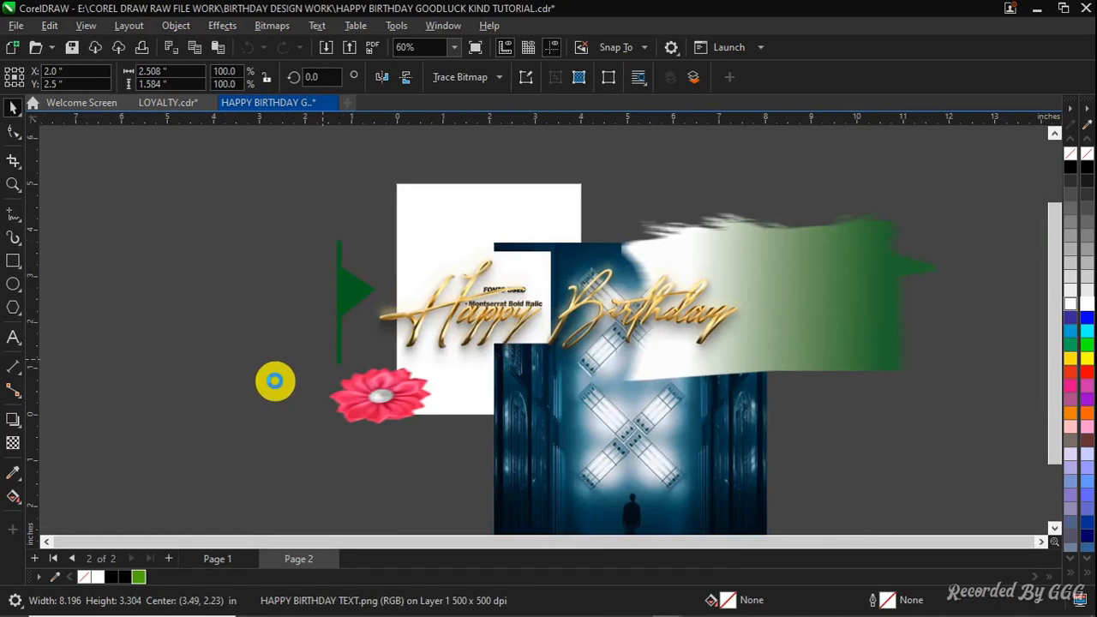
left_click(225, 247)
left_click(204, 267)
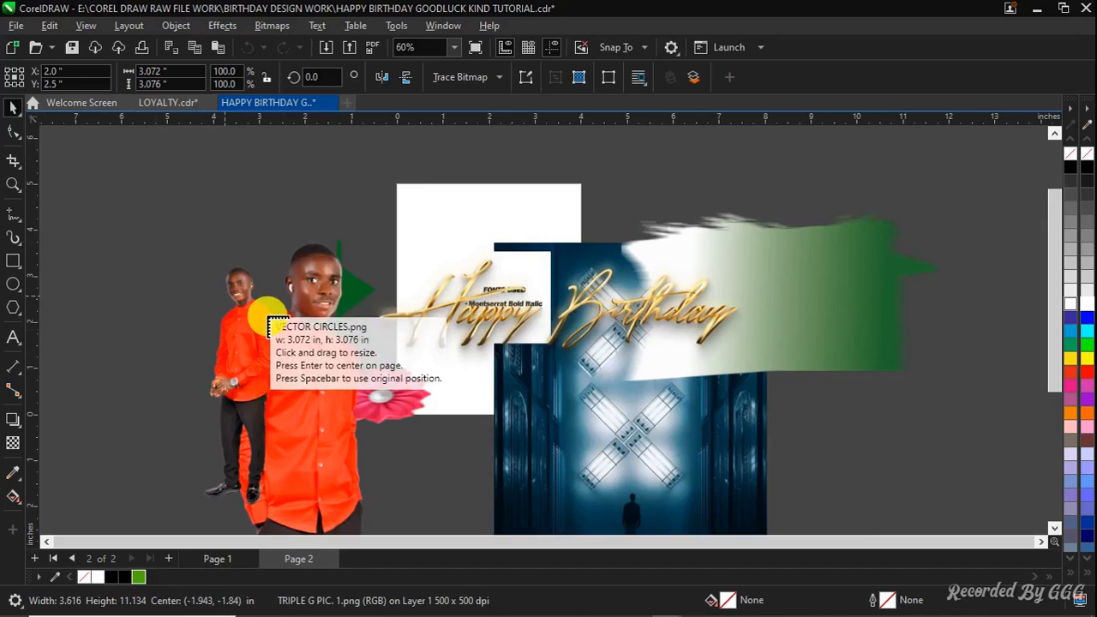
left_click(284, 176)
left_click(369, 418)
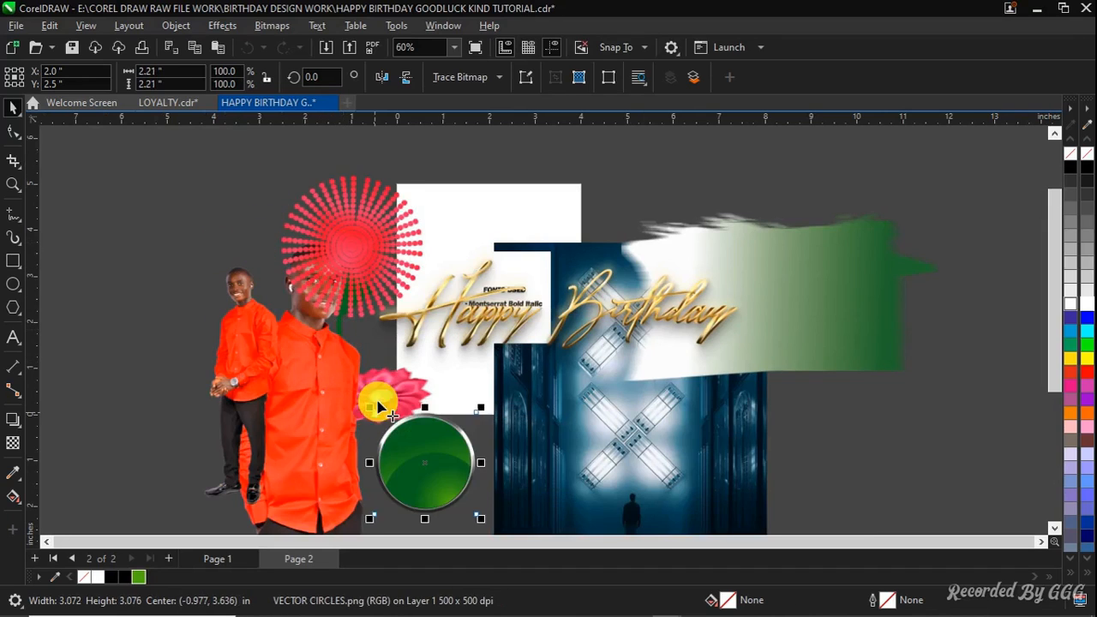
Move the circle graphics aside and shrink the Happy Birthday text and green brush stroke to about half size
scroll(296, 274, "down", 1)
left_click_drag(320, 248, 171, 447)
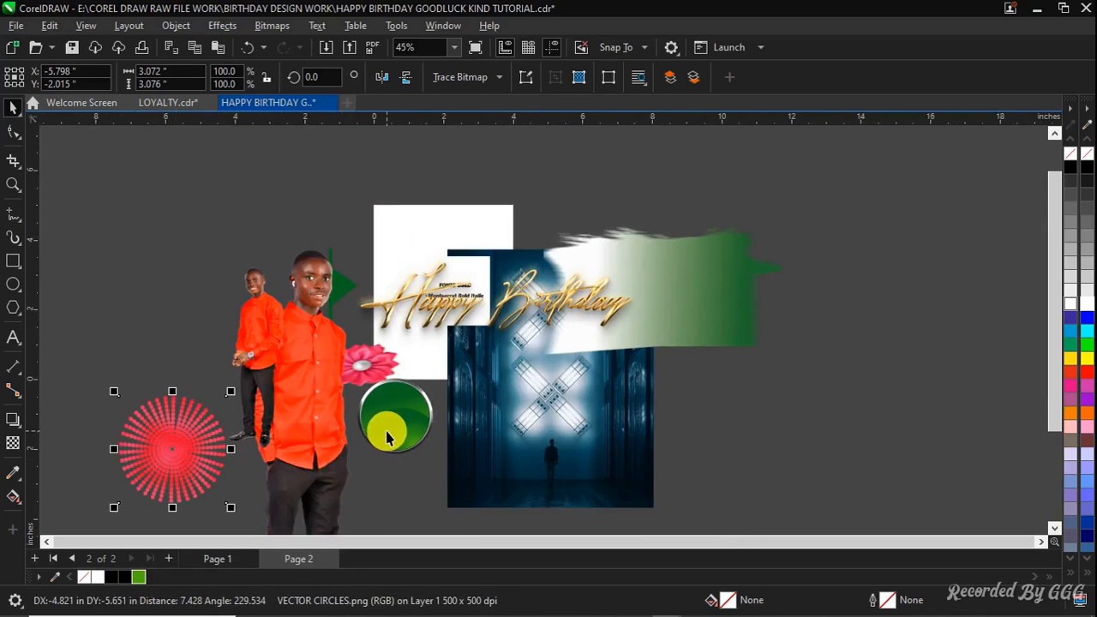
left_click_drag(385, 434, 188, 355)
left_click(504, 381)
left_click_drag(504, 382, 338, 437)
left_click(519, 301)
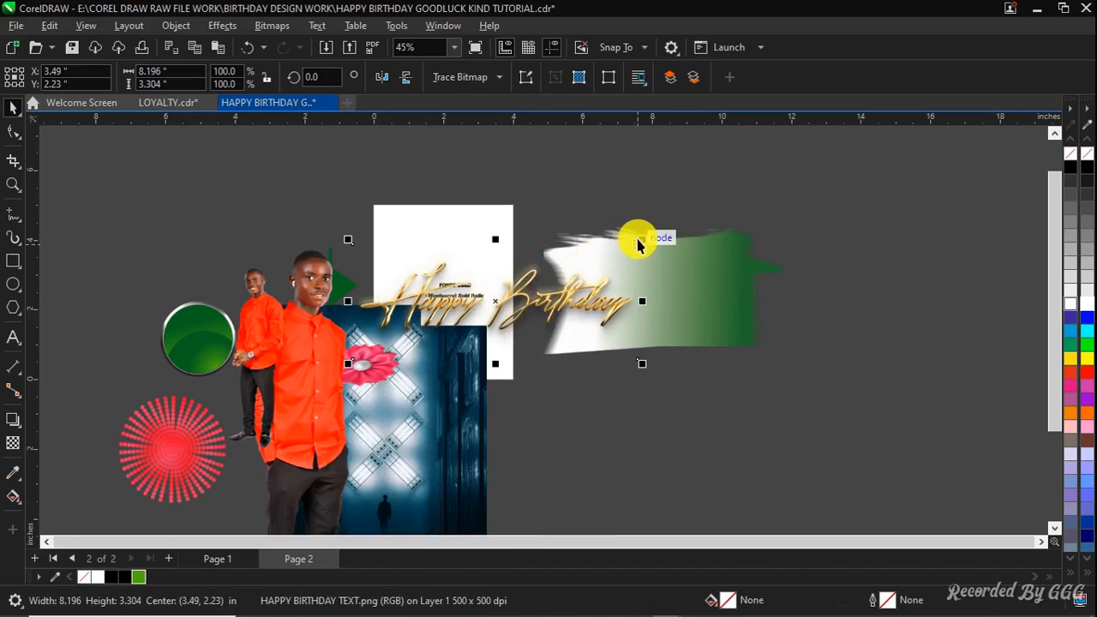
left_click_drag(637, 245, 600, 385)
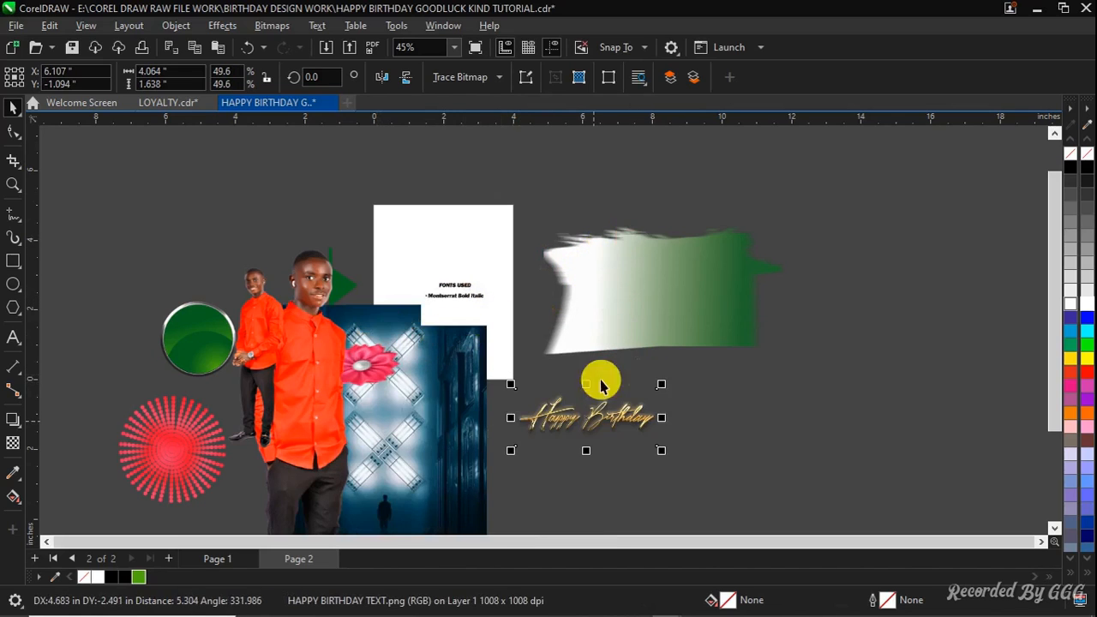
left_click(676, 286)
left_click_drag(788, 222, 708, 278)
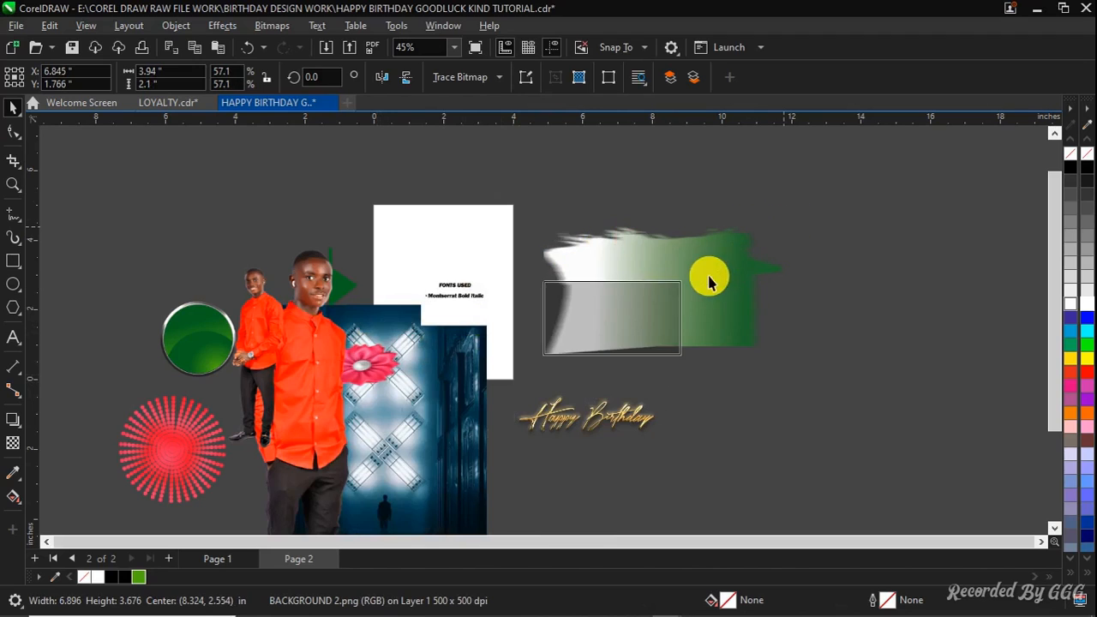
left_click_drag(626, 325, 523, 392)
Delete the Fonts Used image
left_click(448, 295)
scroll(447, 294, "up", 6)
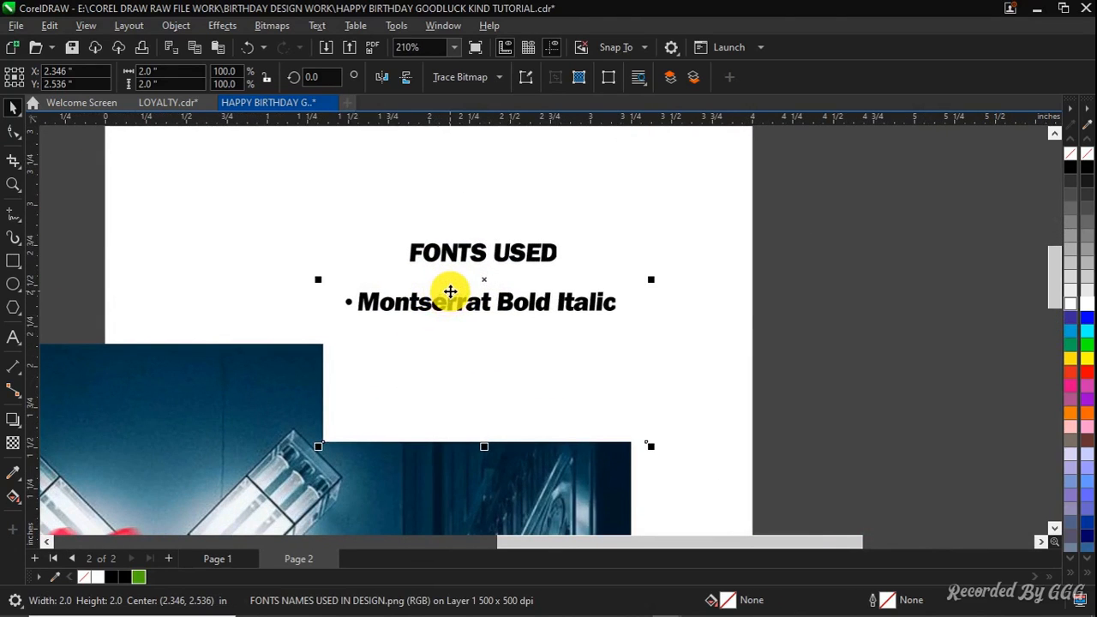
scroll(469, 270, "down", 2)
scroll(483, 274, "up", 3)
key("Delete")
Center the BACKGROUND 1 image on the page and scale it to about 69% so it covers the page
scroll(478, 275, "down", 3)
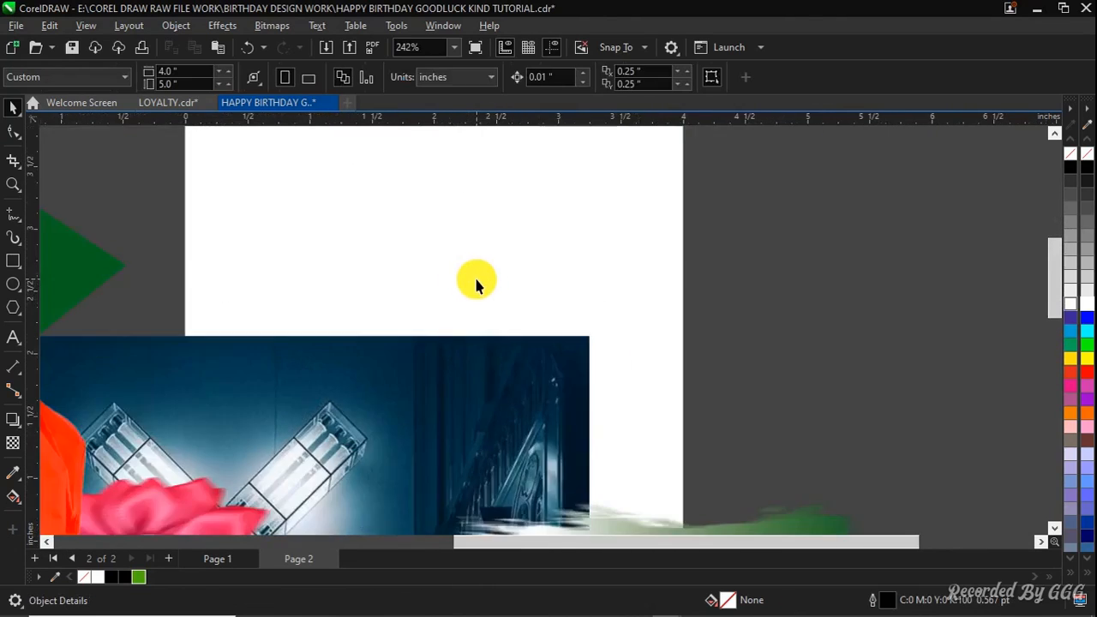
scroll(450, 325, "down", 2)
scroll(450, 325, "up", 3)
scroll(462, 340, "down", 2)
left_click(463, 341)
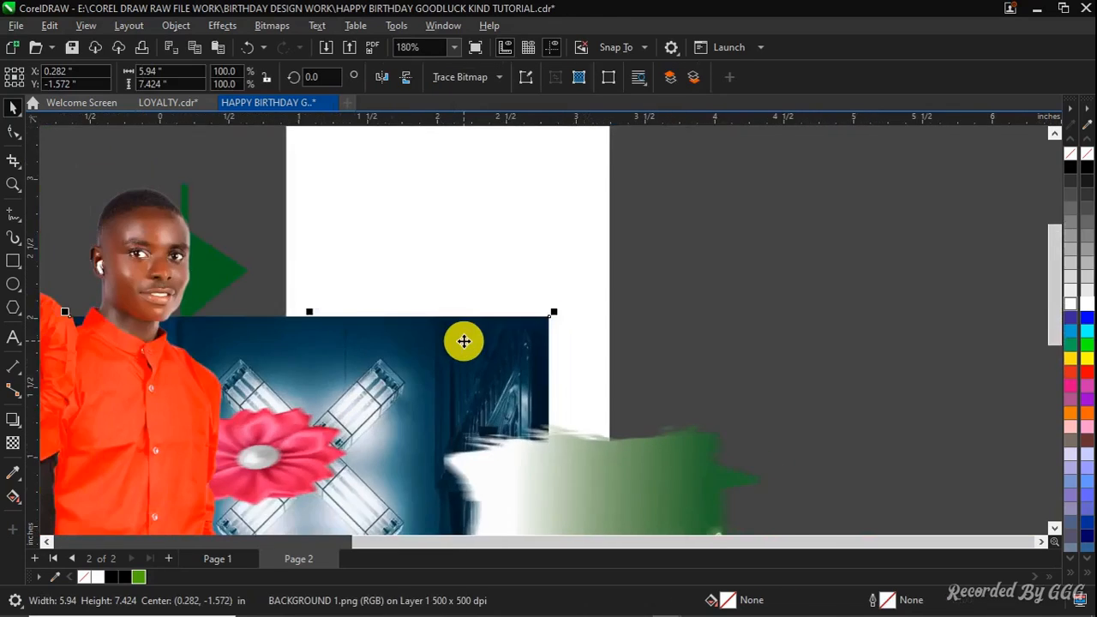
scroll(463, 341, "down", 5)
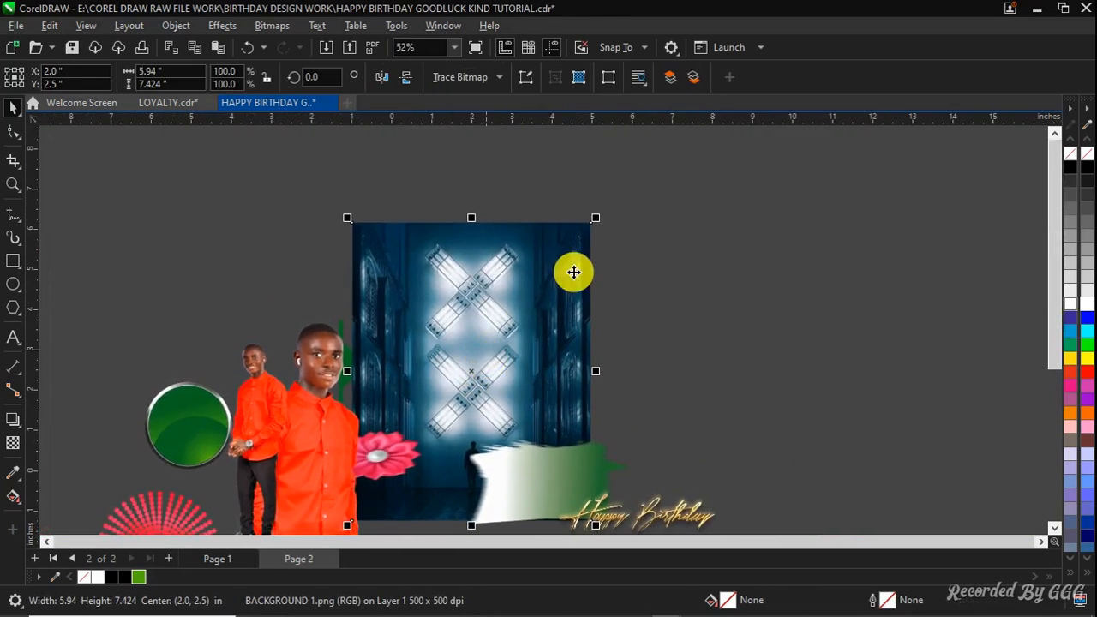
left_click_drag(599, 220, 577, 255)
scroll(472, 323, "up", 1)
scroll(553, 264, "up", 2)
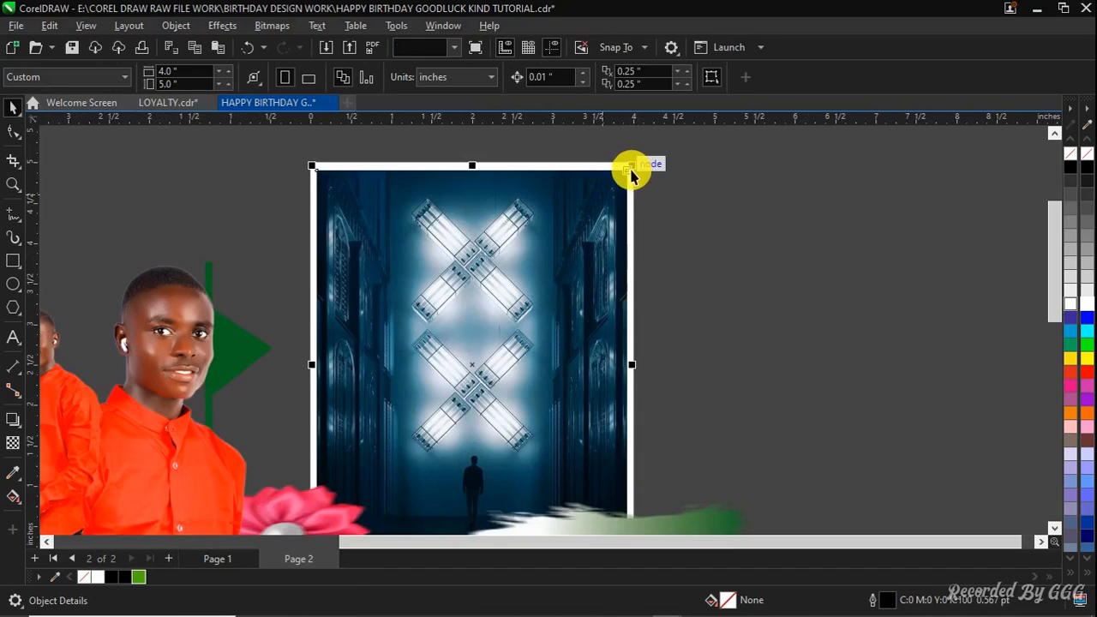
left_click_drag(634, 162, 657, 149)
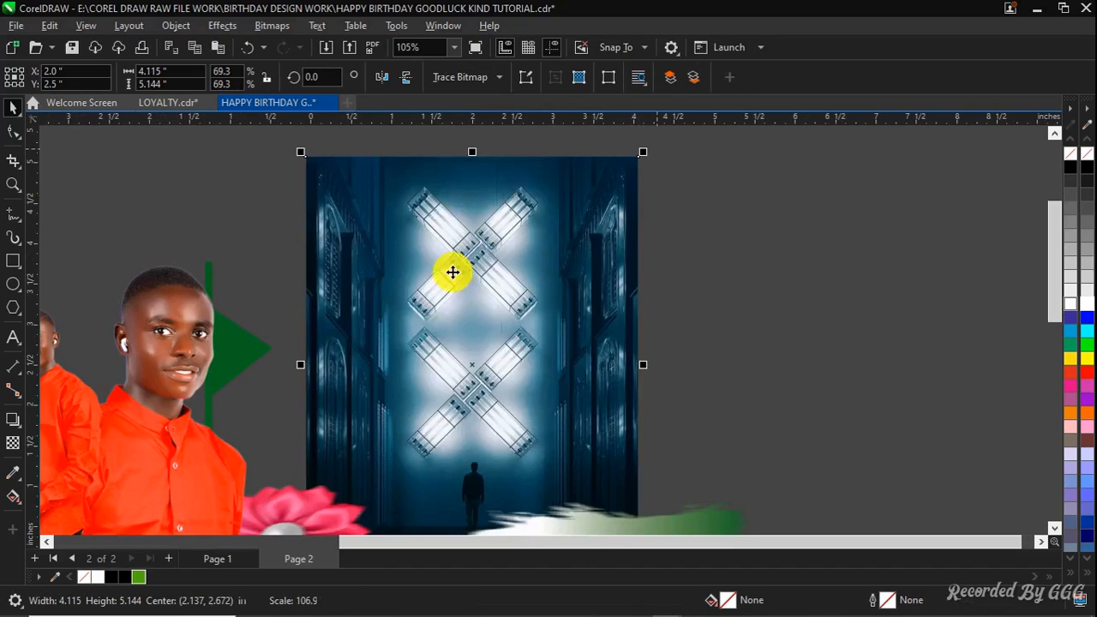
Apply a transparency with Multiply merge mode set to 90 on the background image
left_click(11, 446)
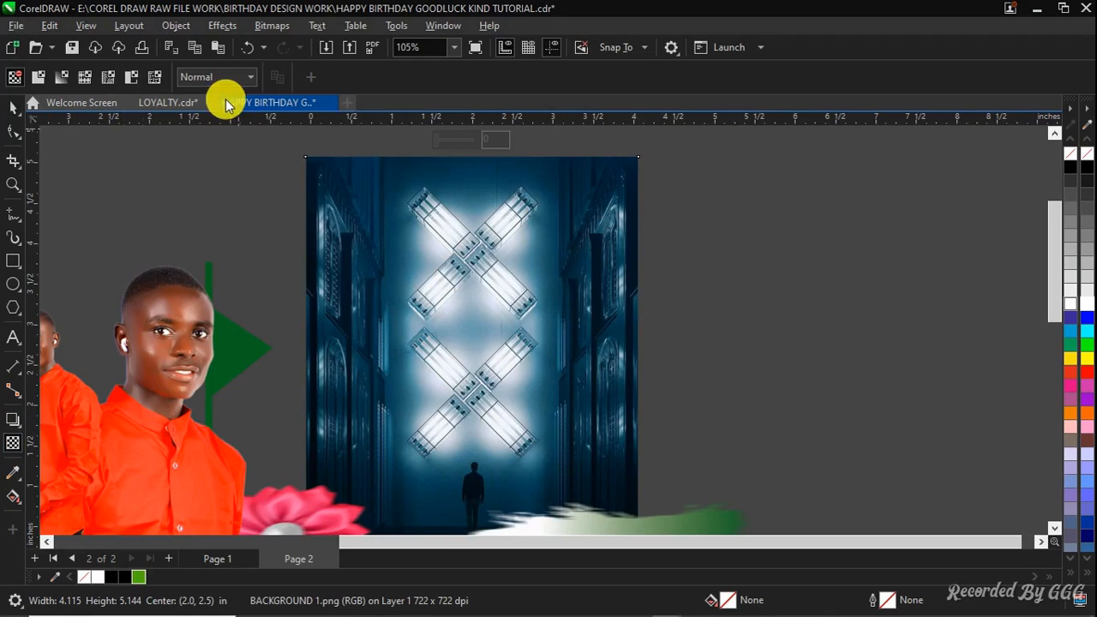
left_click(219, 81)
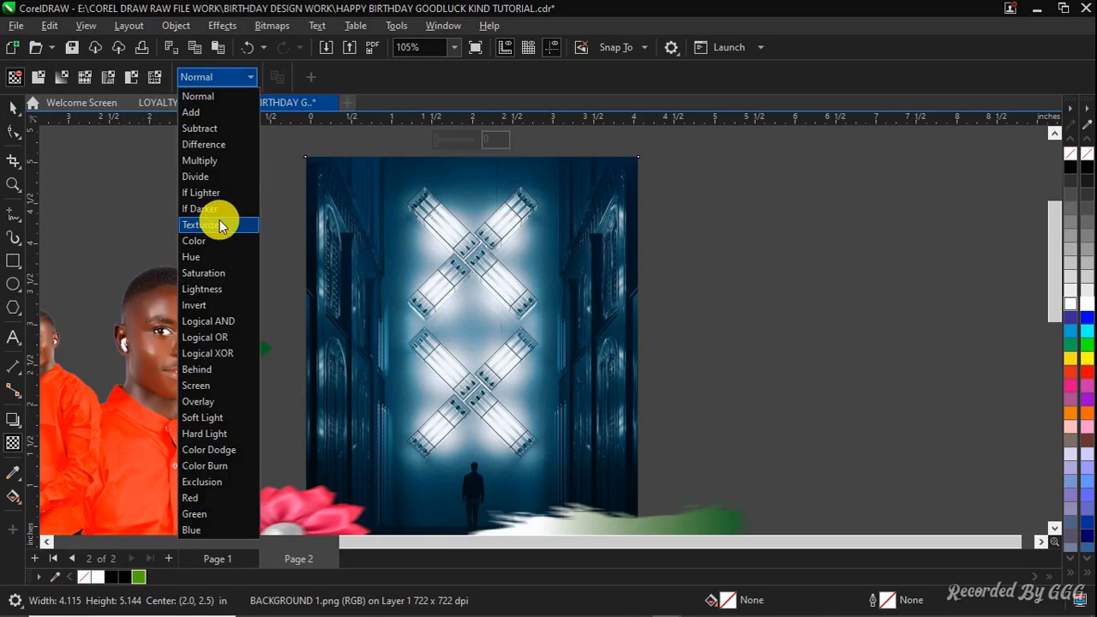
left_click(220, 160)
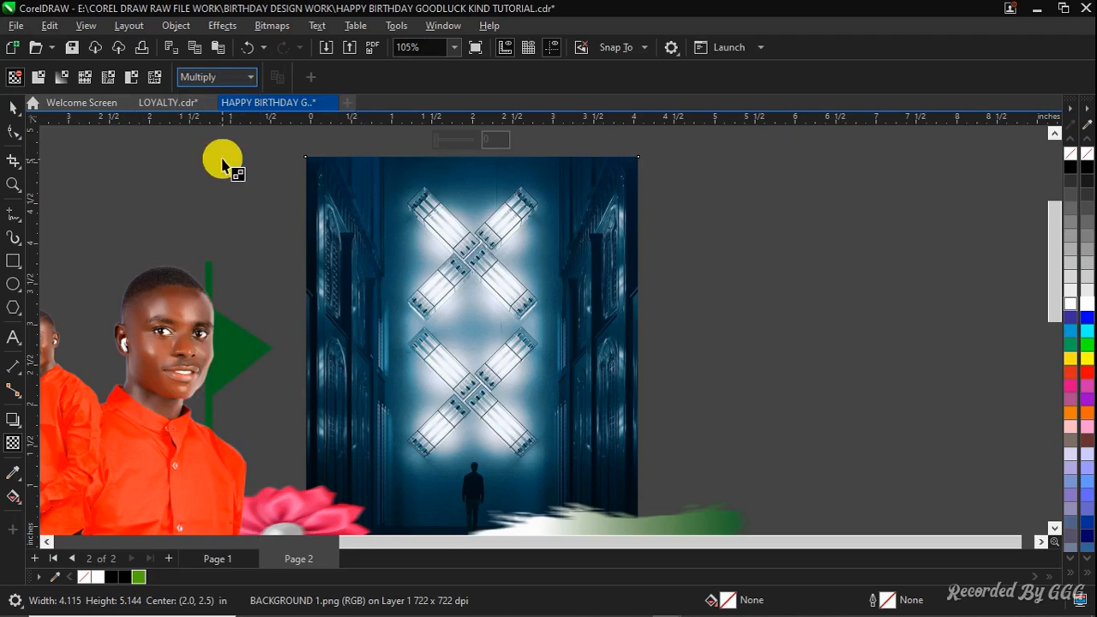
scroll(434, 225, "down", 2)
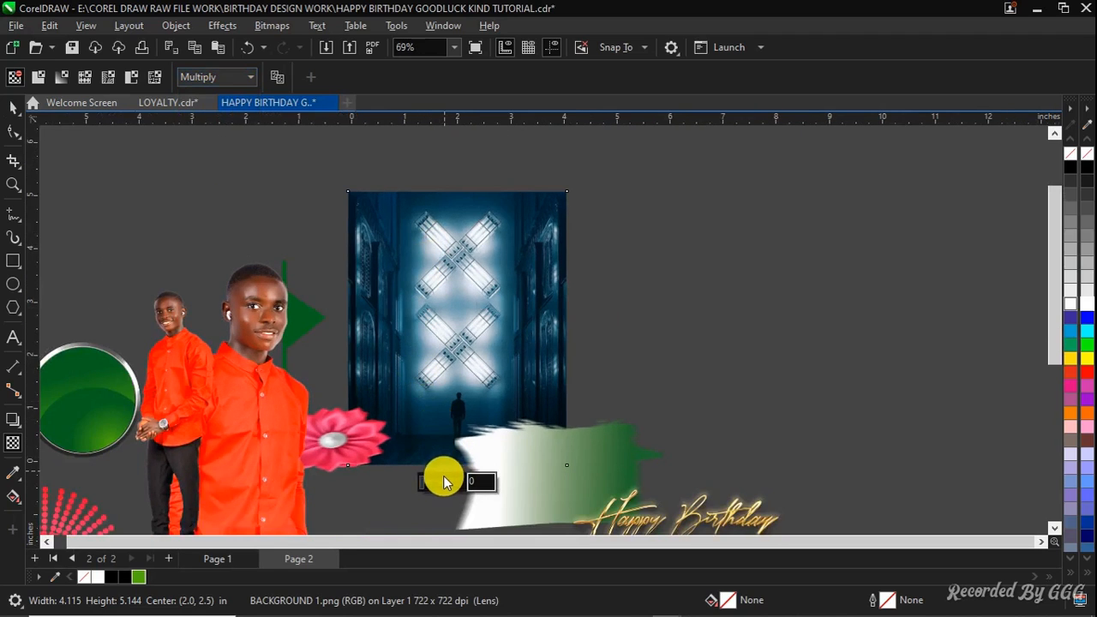
left_click_drag(445, 486, 457, 487)
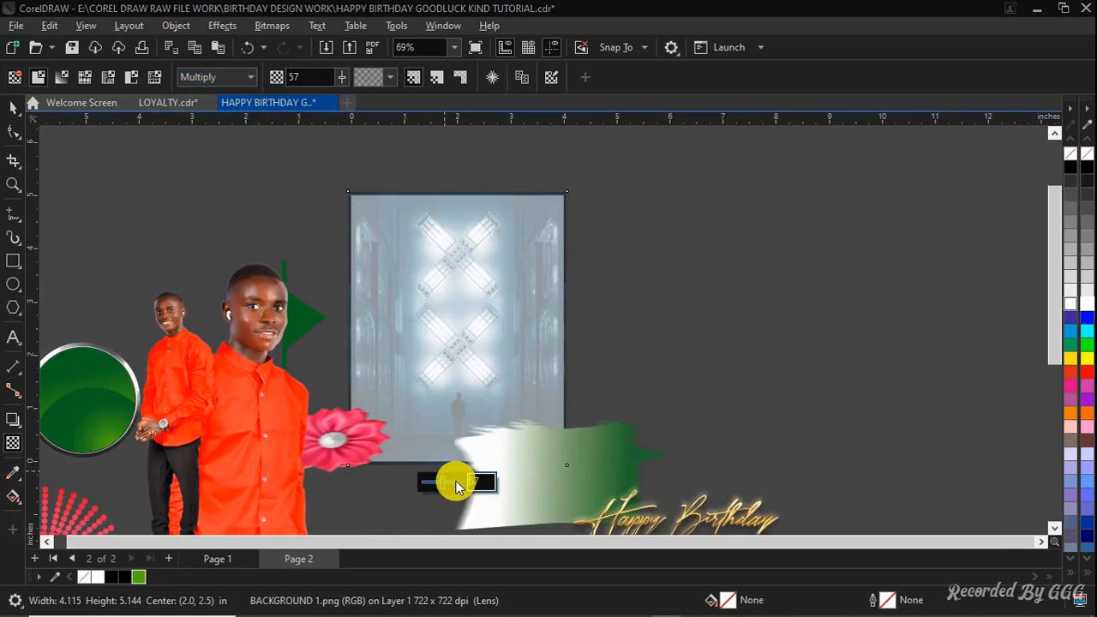
type("90")
key("Return")
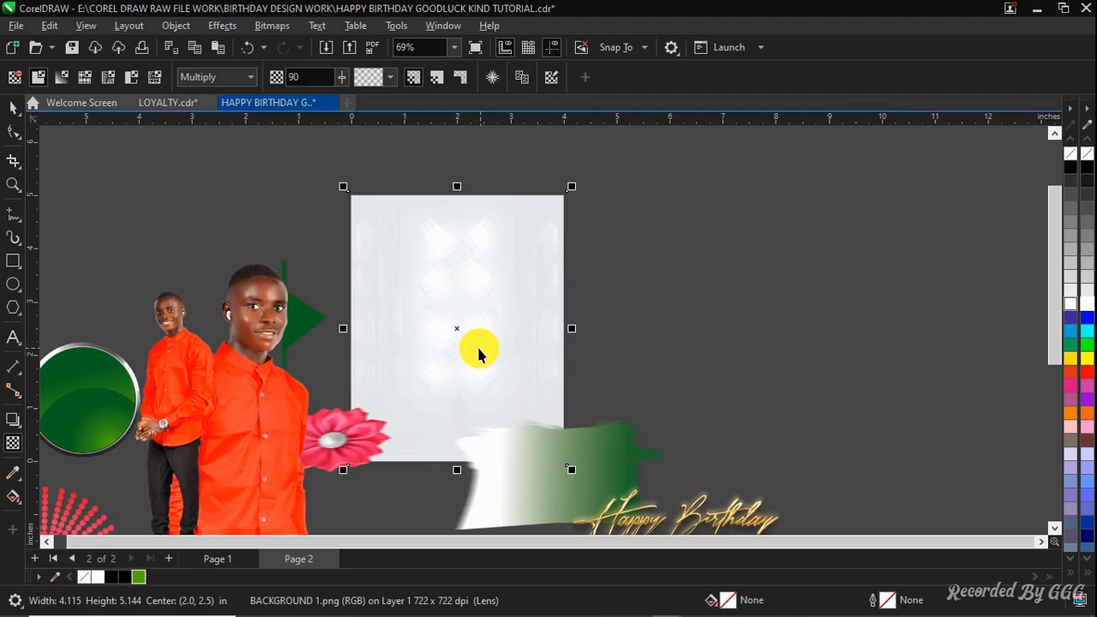
Shift the background image right and PowerClip it inside the white page rectangle
key("space")
left_click_drag(477, 348, 534, 343)
right_click(534, 347)
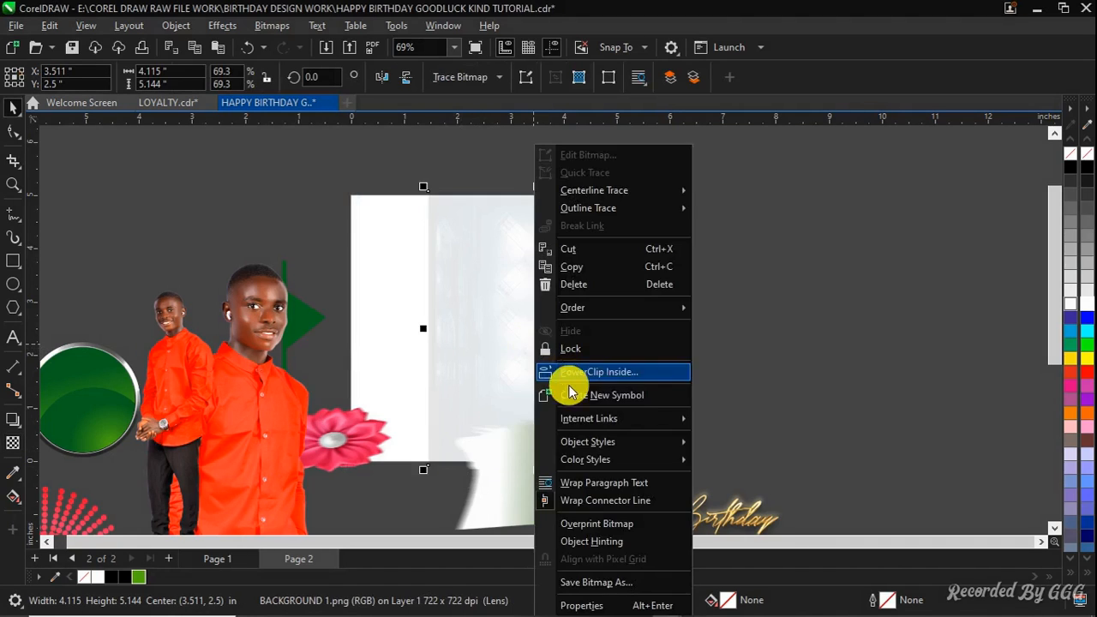
left_click(575, 373)
left_click(364, 385)
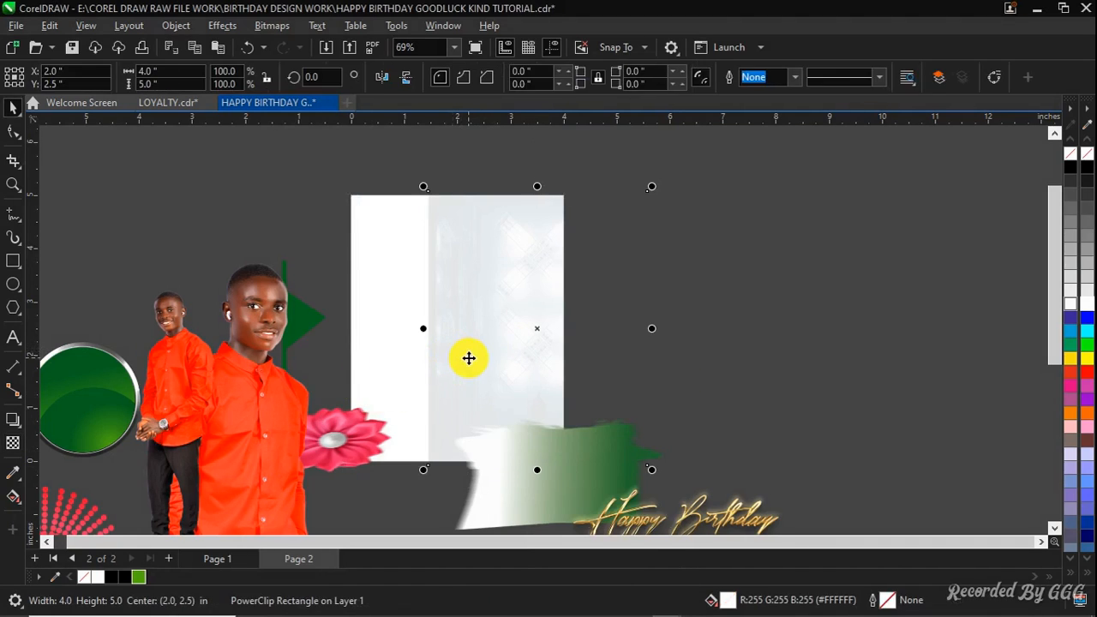
Center the background image on the page inside the PowerClip frame
key("p")
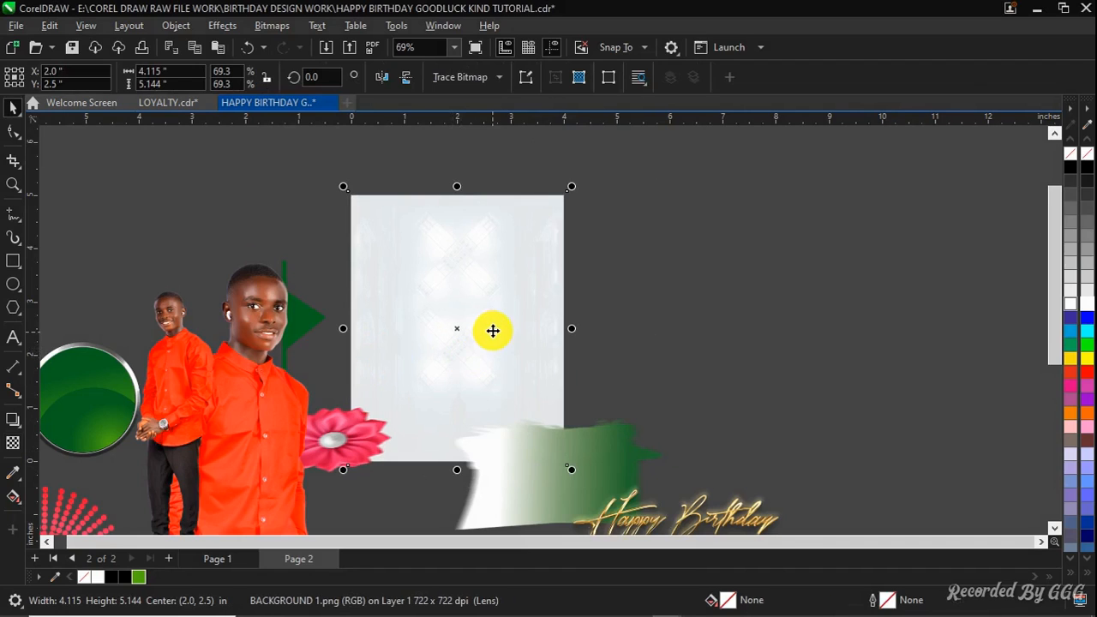
scroll(493, 331, "up", 1)
scroll(587, 193, "up", 1)
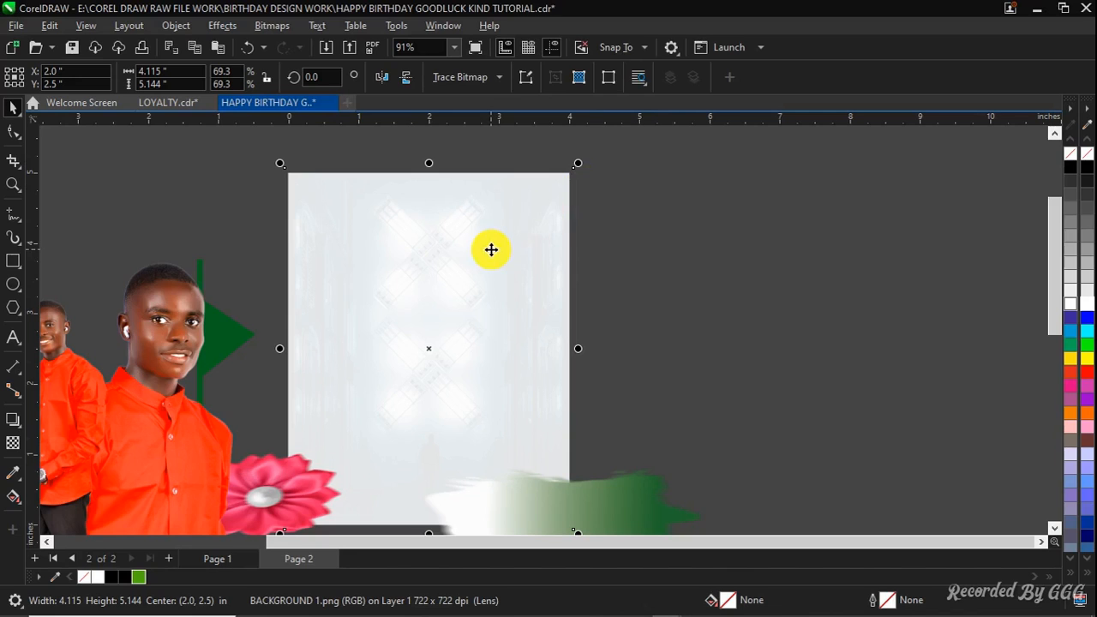
scroll(491, 249, "down", 1)
left_click(493, 281)
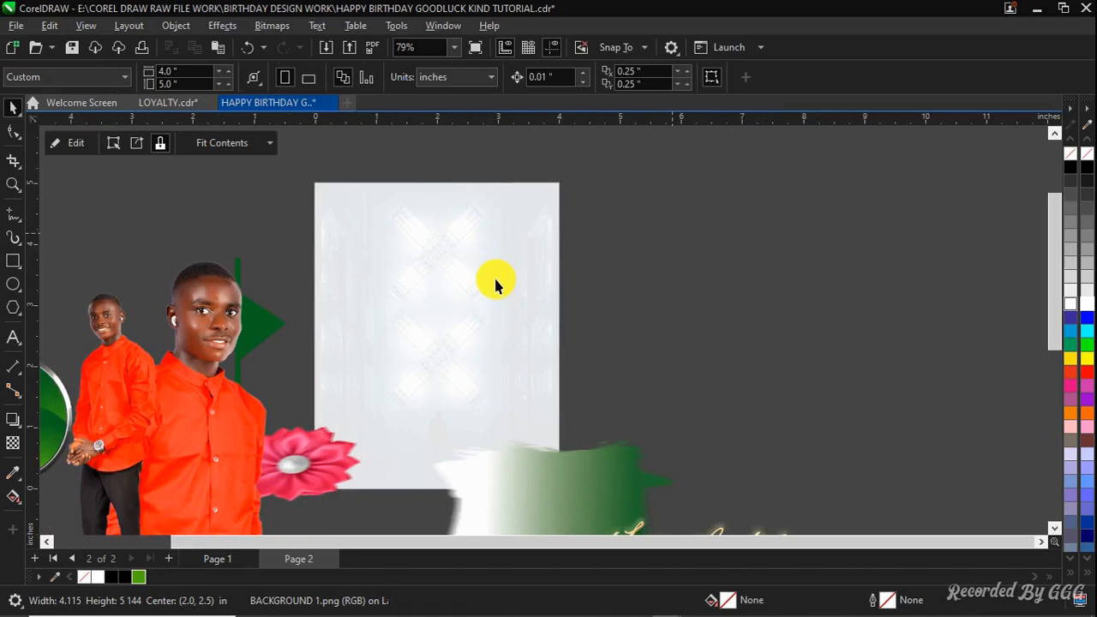
scroll(565, 291, "down", 2)
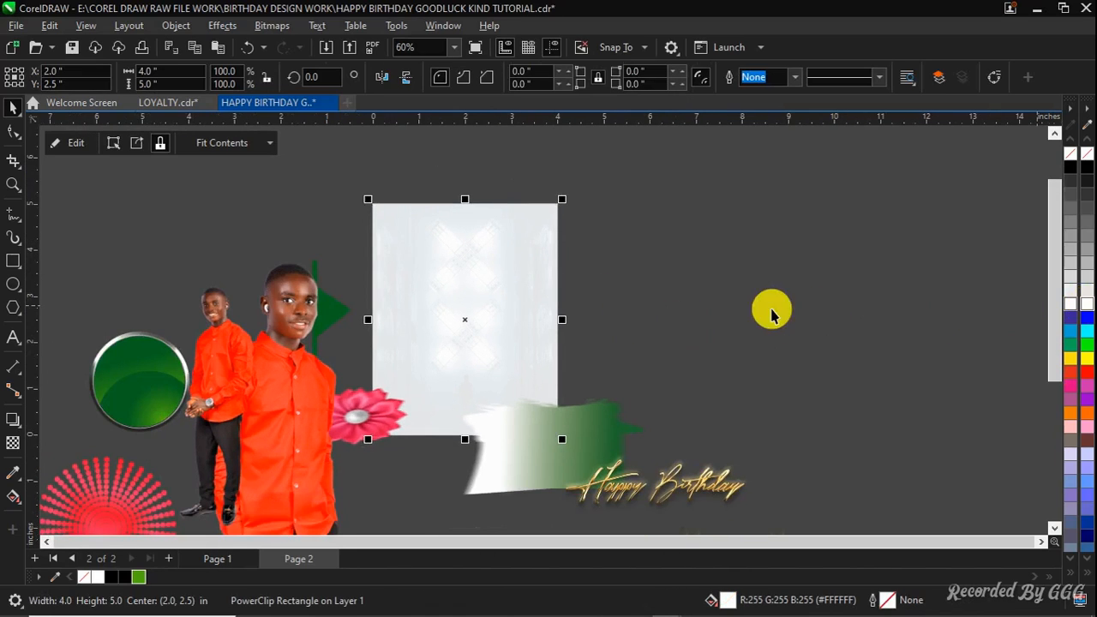
scroll(520, 311, "up", 1)
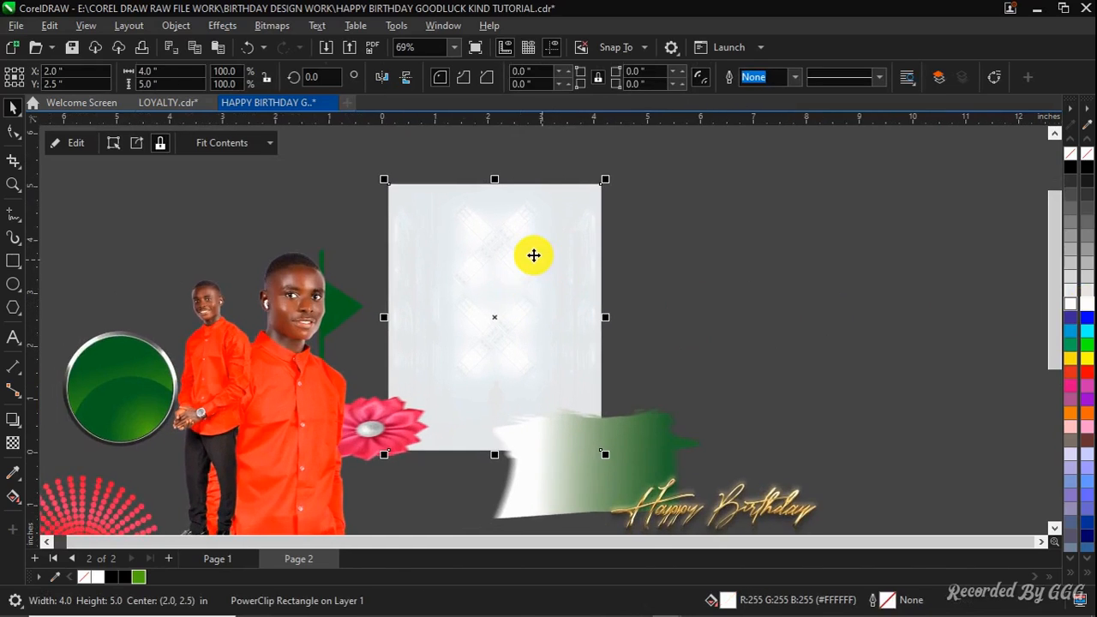
scroll(533, 254, "up", 1)
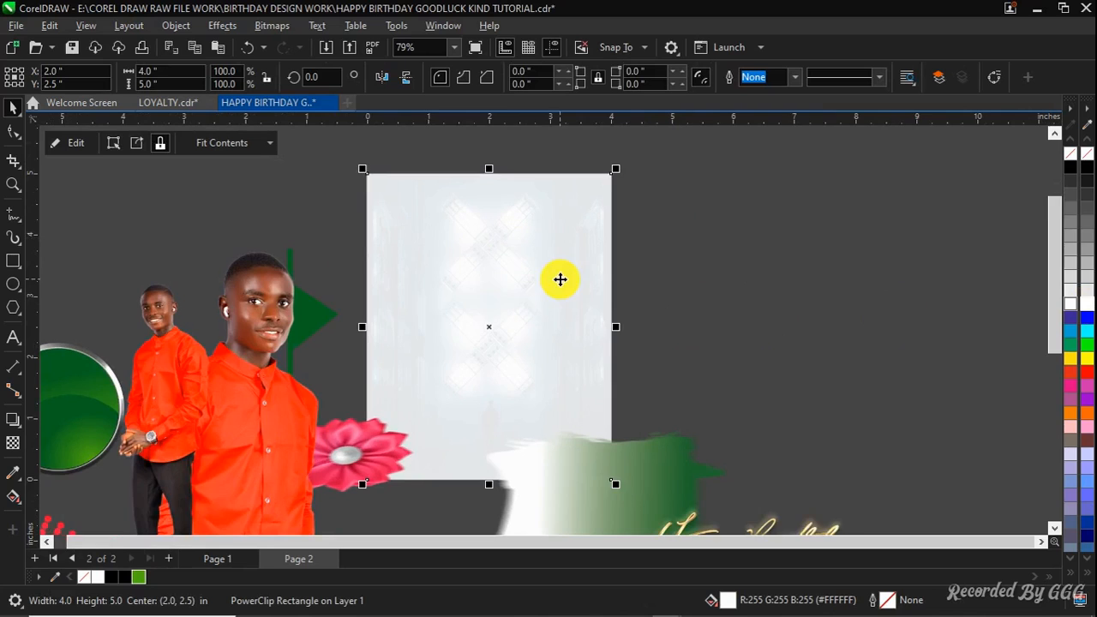
Move the large TRIPLE G PIC. 1 portrait onto the page and center it
scroll(562, 279, "down", 1)
left_click(306, 387)
scroll(303, 385, "down", 2)
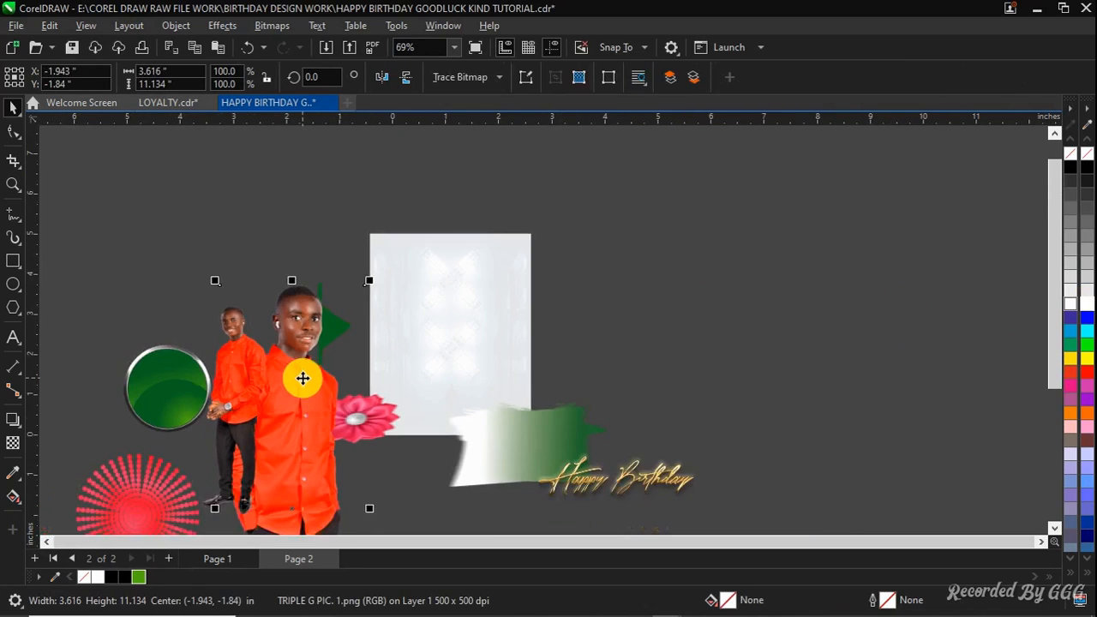
mouse_move(301, 377)
left_mouse_down()
mouse_move(534, 339)
mouse_move(442, 369)
mouse_move(440, 355)
left_mouse_up()
scroll(482, 318, "up", 1)
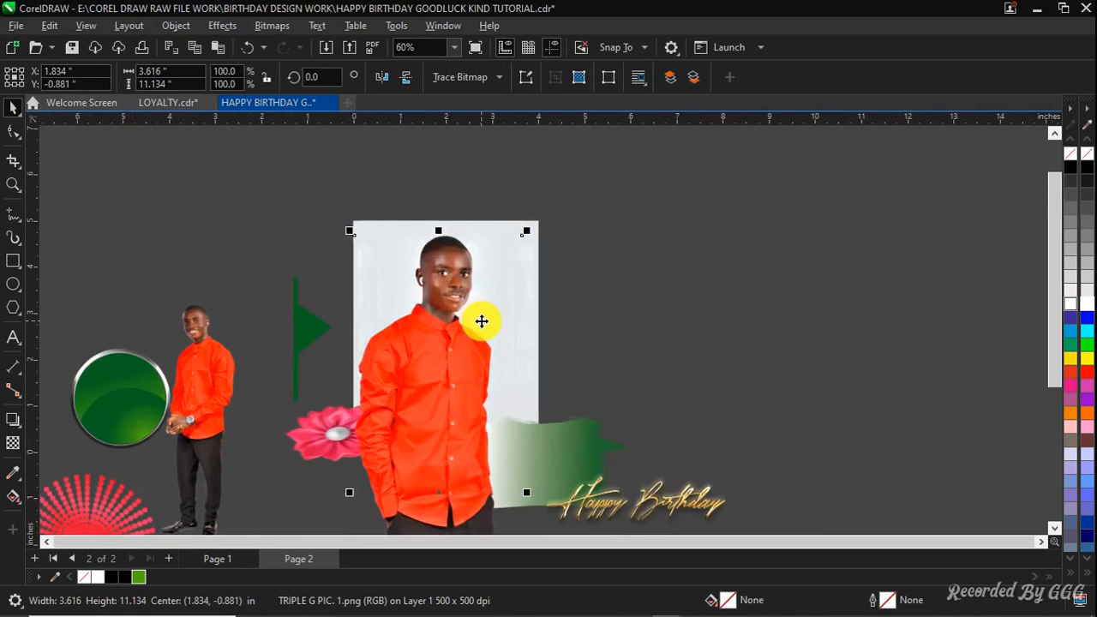
key("p")
Scale the large portrait to about 88.8% and shift it down so it stands at the page's bottom edge
scroll(463, 239, "down", 1)
left_click_drag(458, 282, 455, 331)
left_click_drag(519, 161, 516, 185)
scroll(445, 286, "up", 1)
left_click_drag(443, 289, 439, 354)
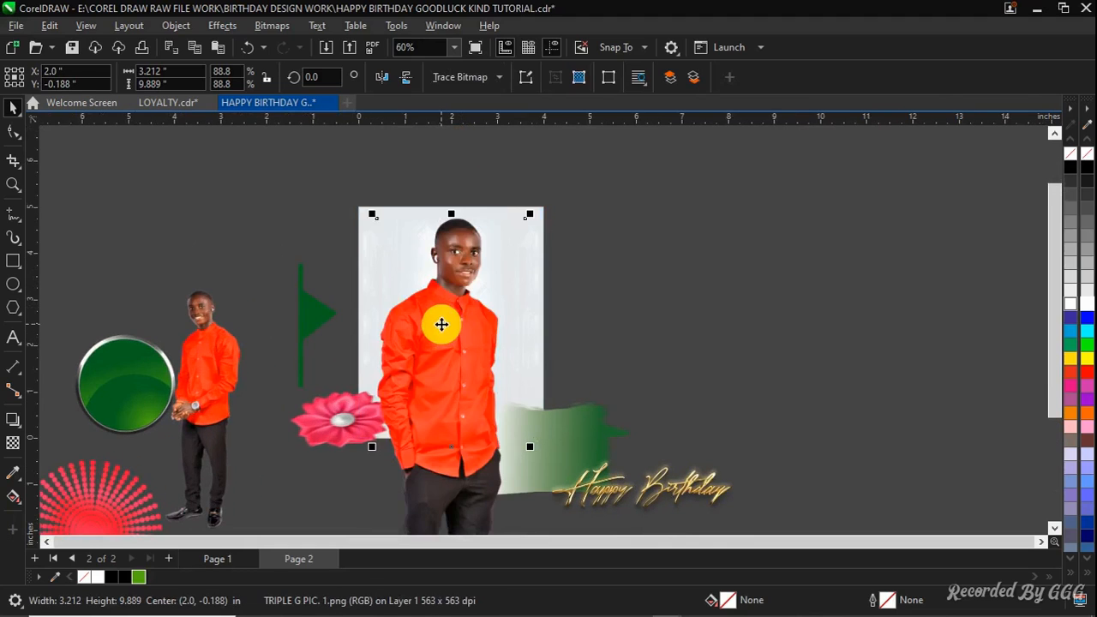
key("Down")
key("Down")
key("Down")
key("Down")
key("Down")
key("Down")
key("Down")
key("Down")
key("Down")
key("Down")
key("Down")
key("Down")
key("Down")
key("Down")
key("Down")
key("Down")
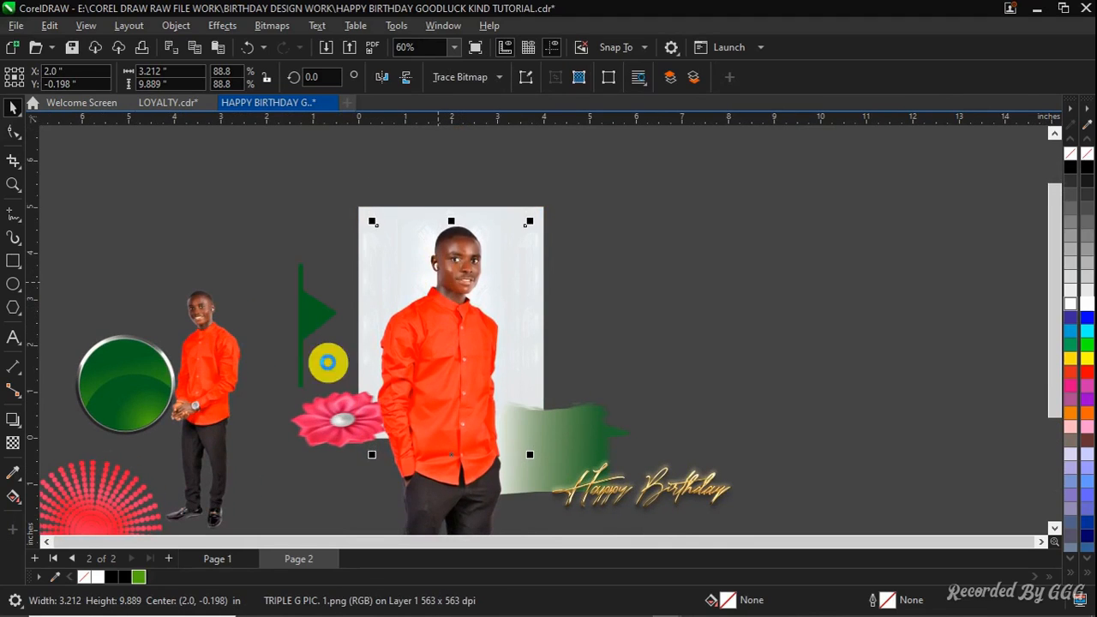
Move the smaller standing figure onto the page beside the main portrait, scaled to about 59.7%
left_click_drag(209, 389, 536, 335)
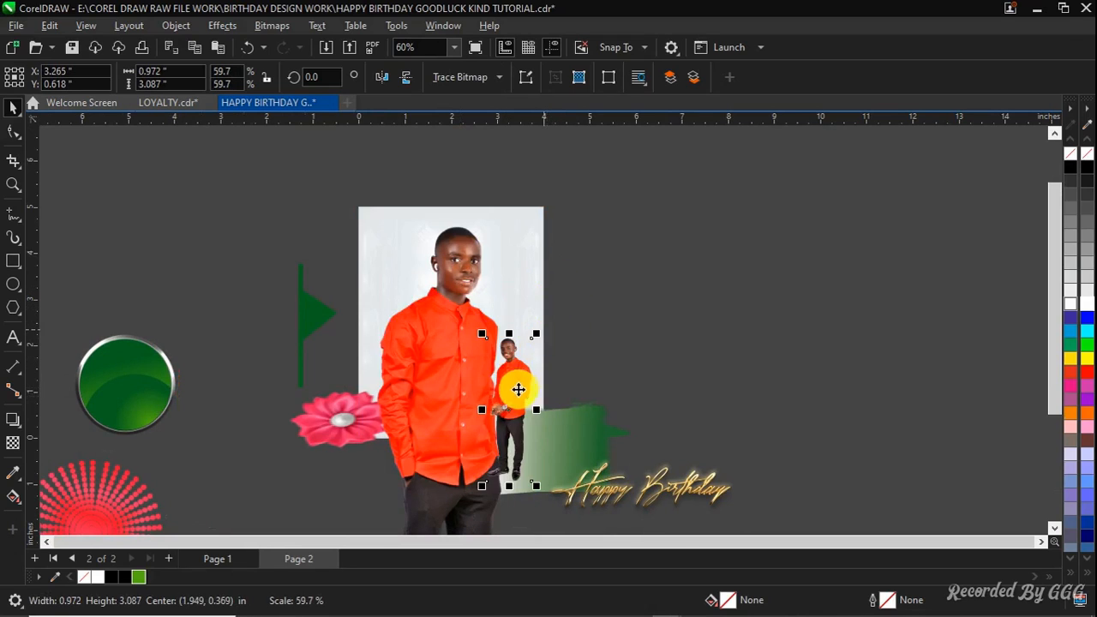
left_click_drag(513, 395, 519, 359)
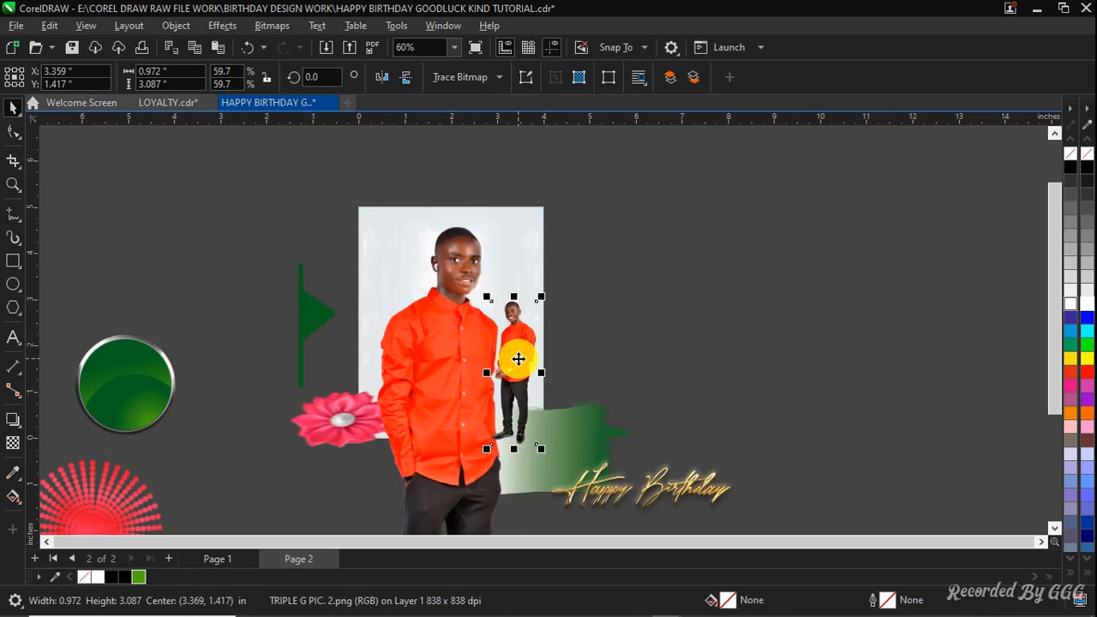
key("Left")
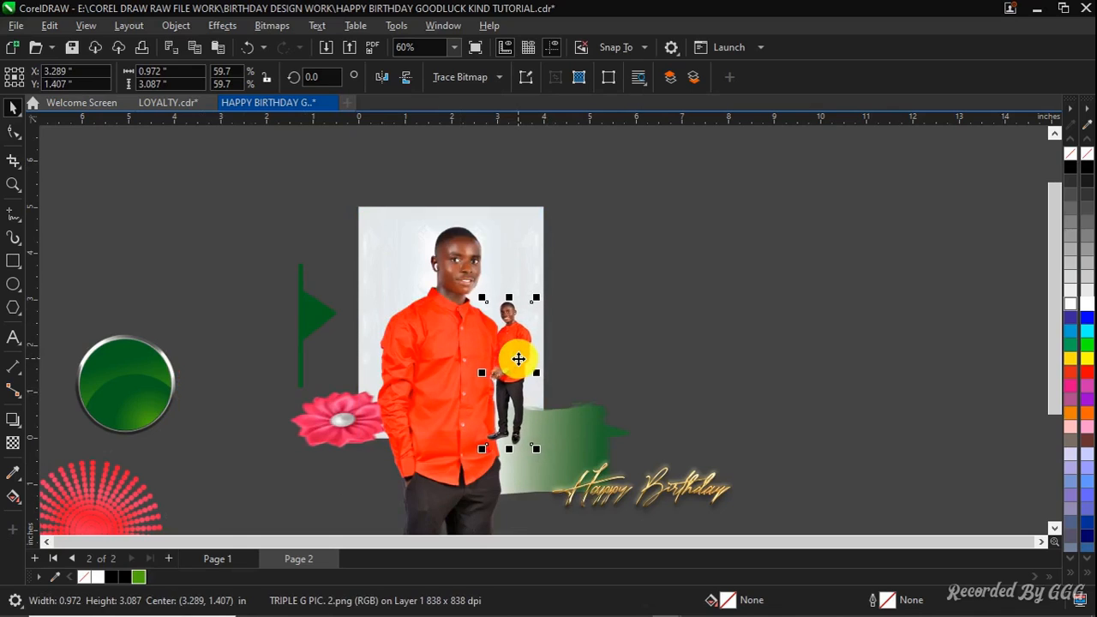
Move the pink rose to the page's top-right corner and scale it down to about 37%
left_click(576, 447)
scroll(570, 433, "down", 2)
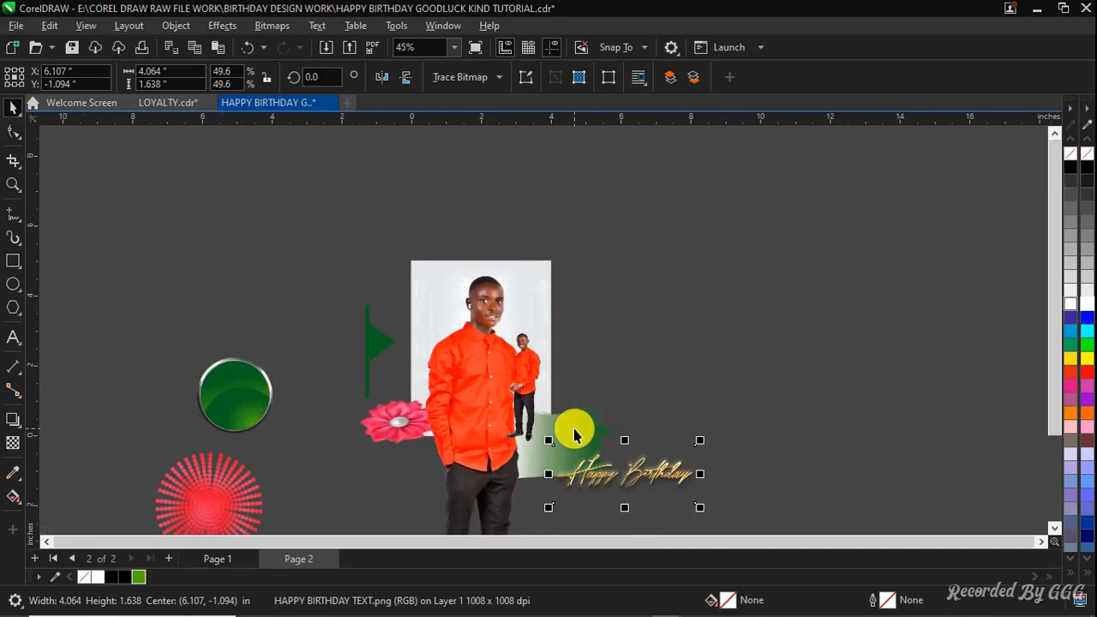
left_click_drag(395, 419, 531, 265)
scroll(531, 264, "up", 2)
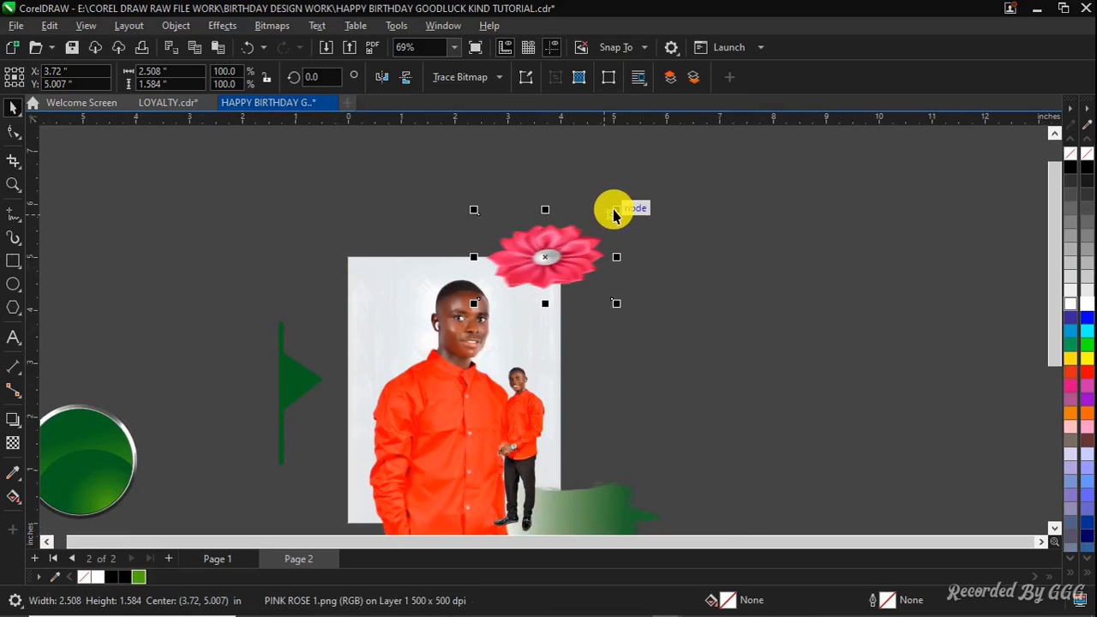
left_click_drag(613, 218, 558, 257)
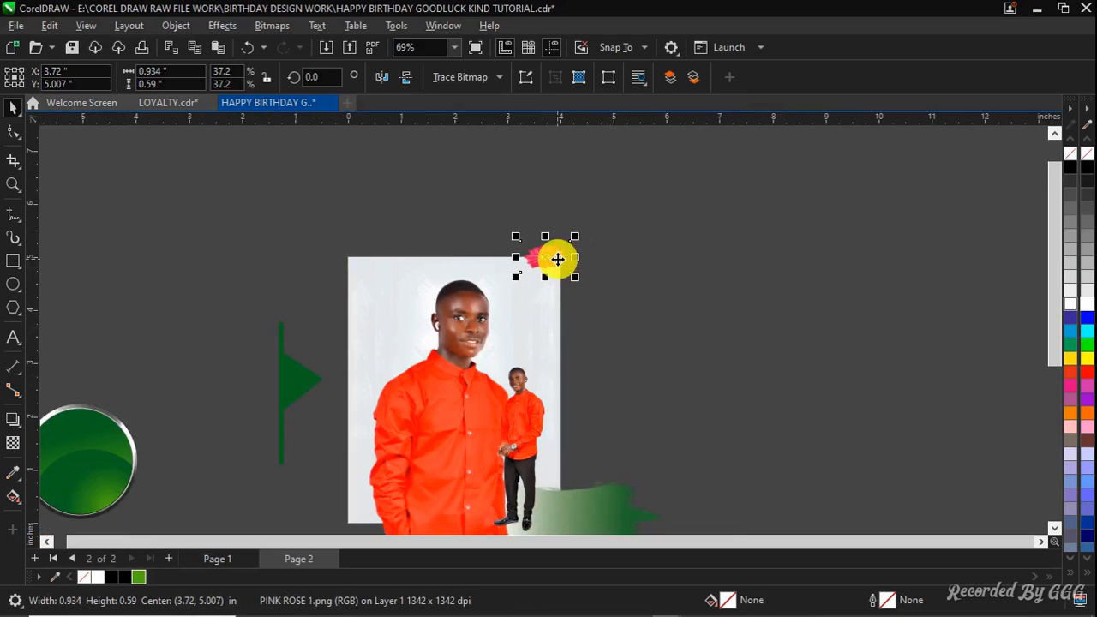
scroll(557, 257, "up", 1)
PowerClip the pink rose inside the page frame
right_click(548, 262)
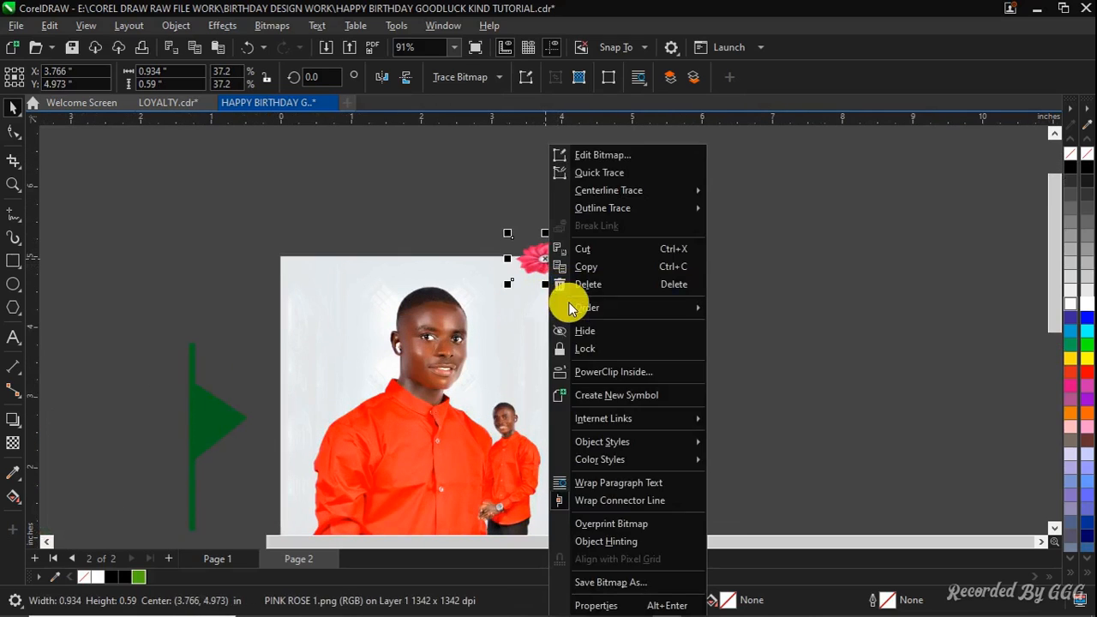
left_click(604, 372)
left_click(546, 252)
left_click(544, 372)
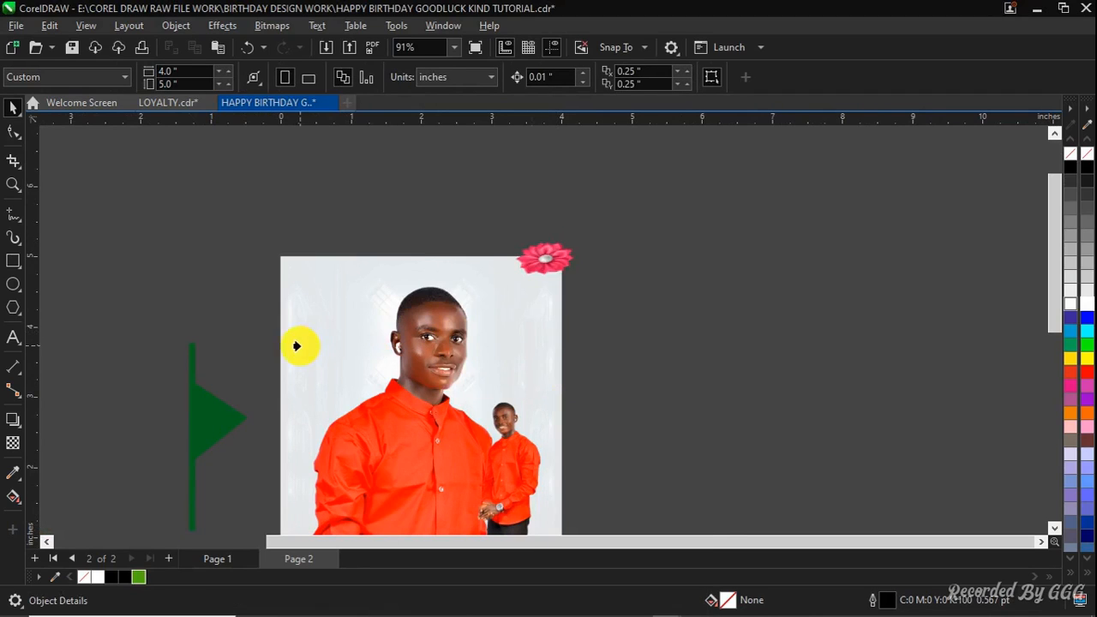
left_click(298, 345)
left_click(557, 263, "ctrl")
scroll(558, 264, "up", 1)
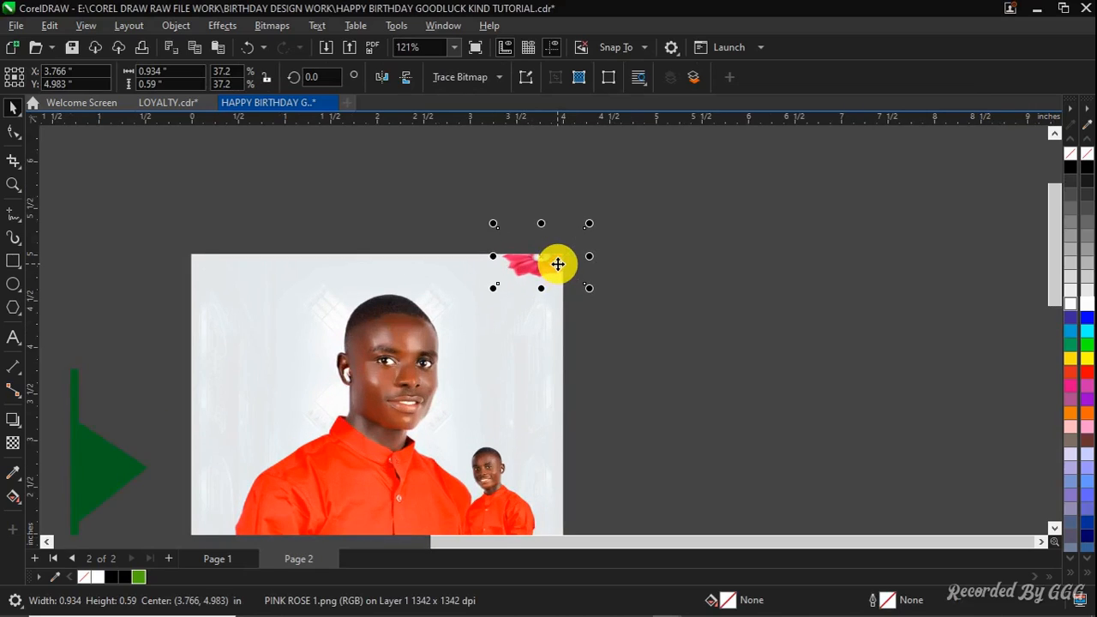
left_click(702, 301)
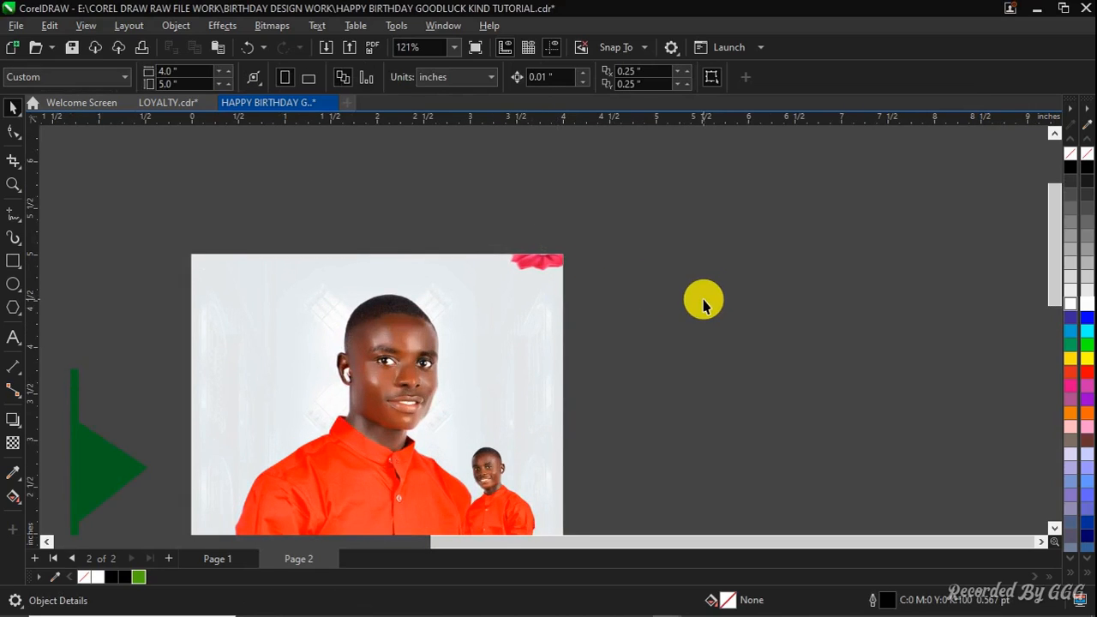
Shrink the green vector plate and place it just beside the page's right edge
key("F4")
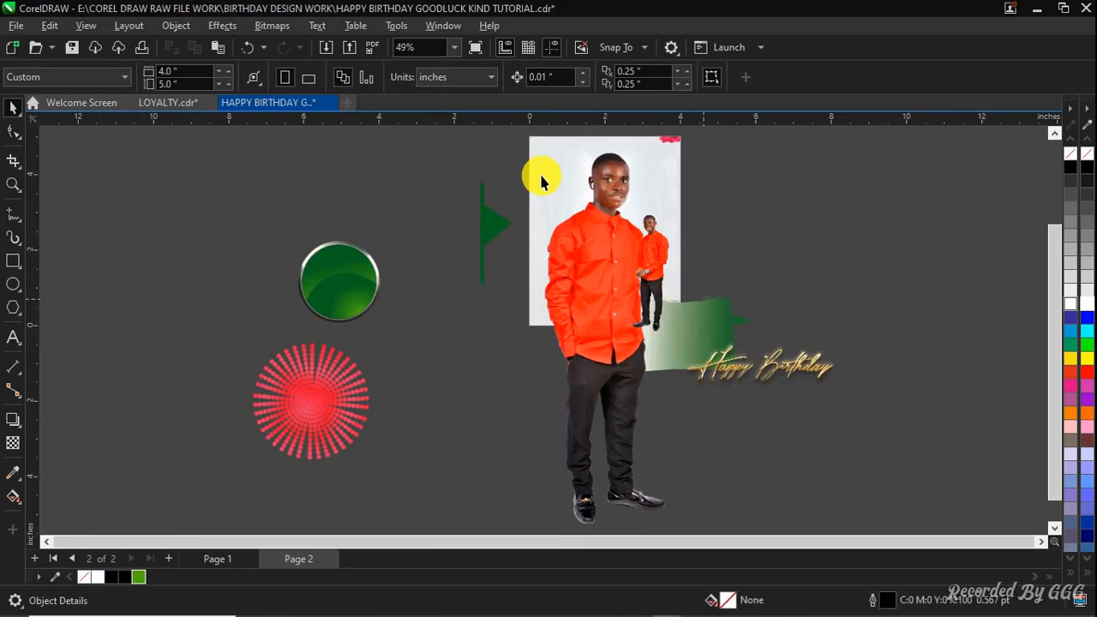
left_click(335, 292)
scroll(335, 289, "up", 1)
left_click_drag(335, 287, 587, 249)
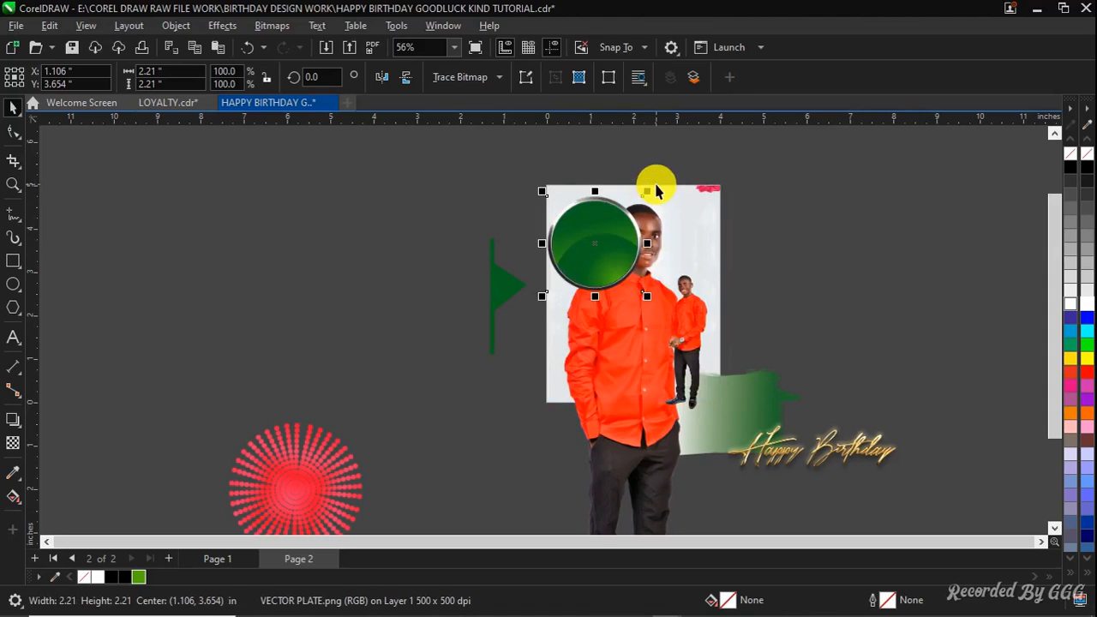
left_click_drag(650, 190, 612, 255)
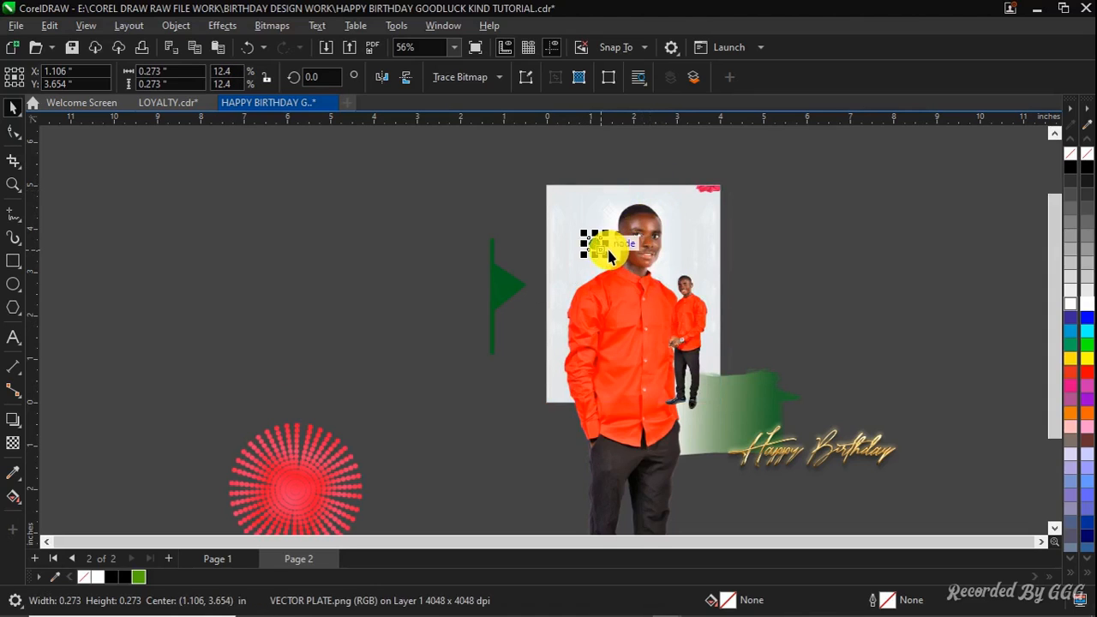
left_click(593, 246, "shift")
left_click(465, 298)
left_click(593, 246)
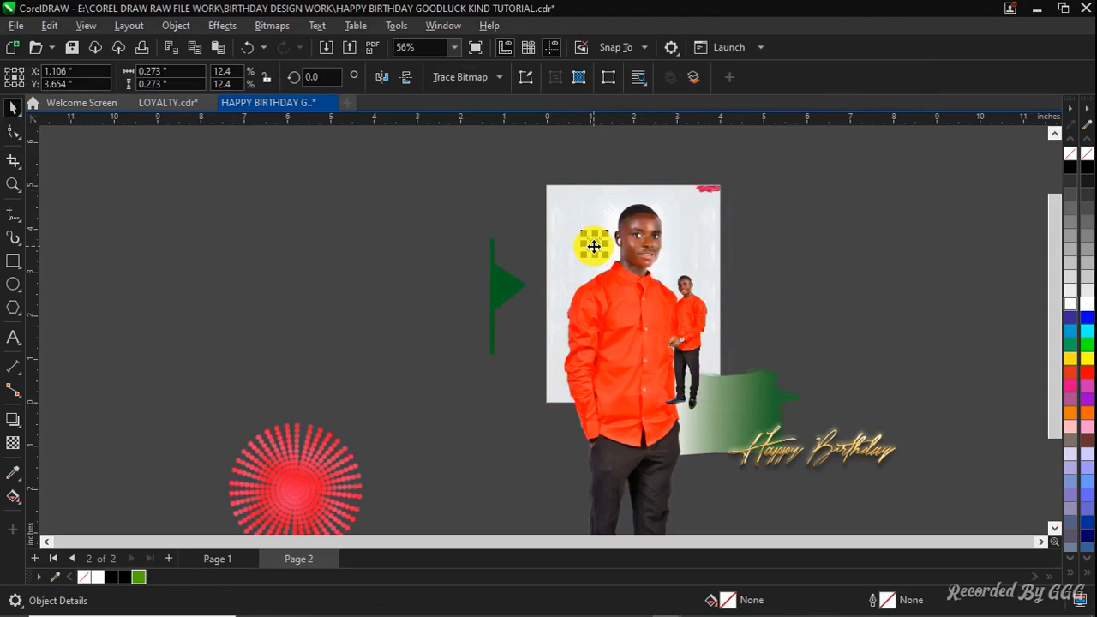
left_click_drag(607, 266, 737, 274)
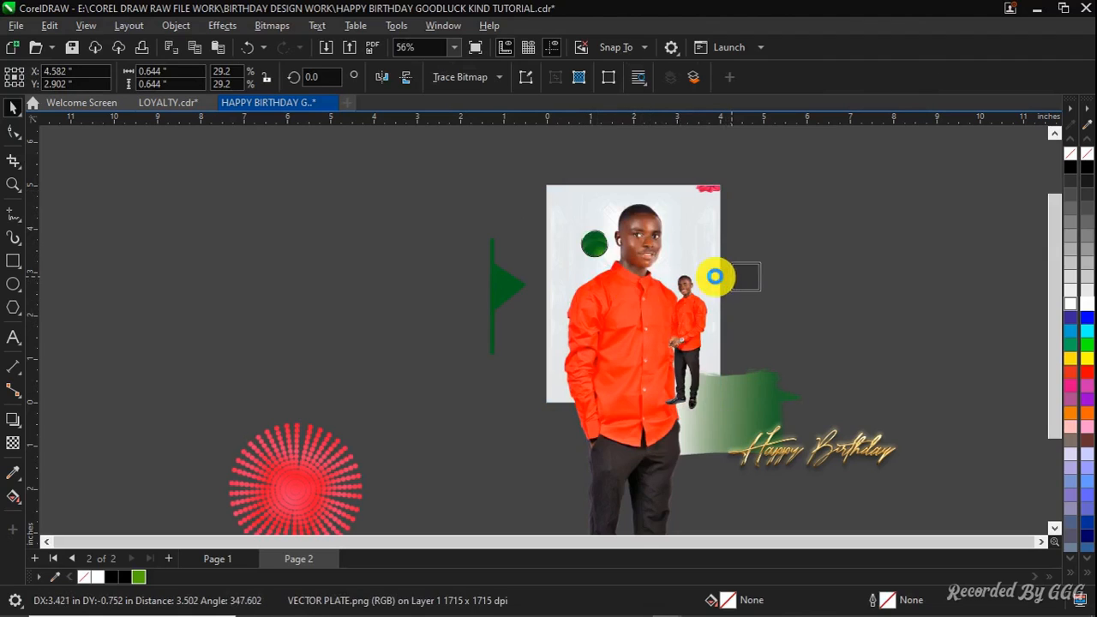
left_click_drag(320, 476, 572, 401)
left_click_drag(618, 334, 583, 360)
left_click_drag(550, 406, 491, 394)
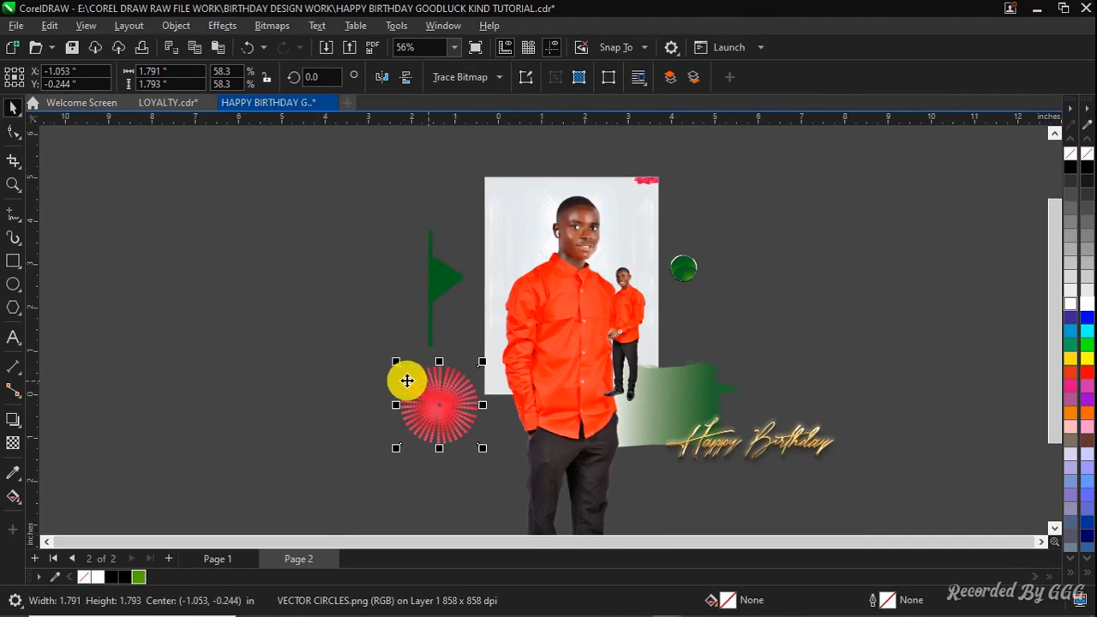
left_click(403, 378)
left_click(338, 397)
left_click(440, 397)
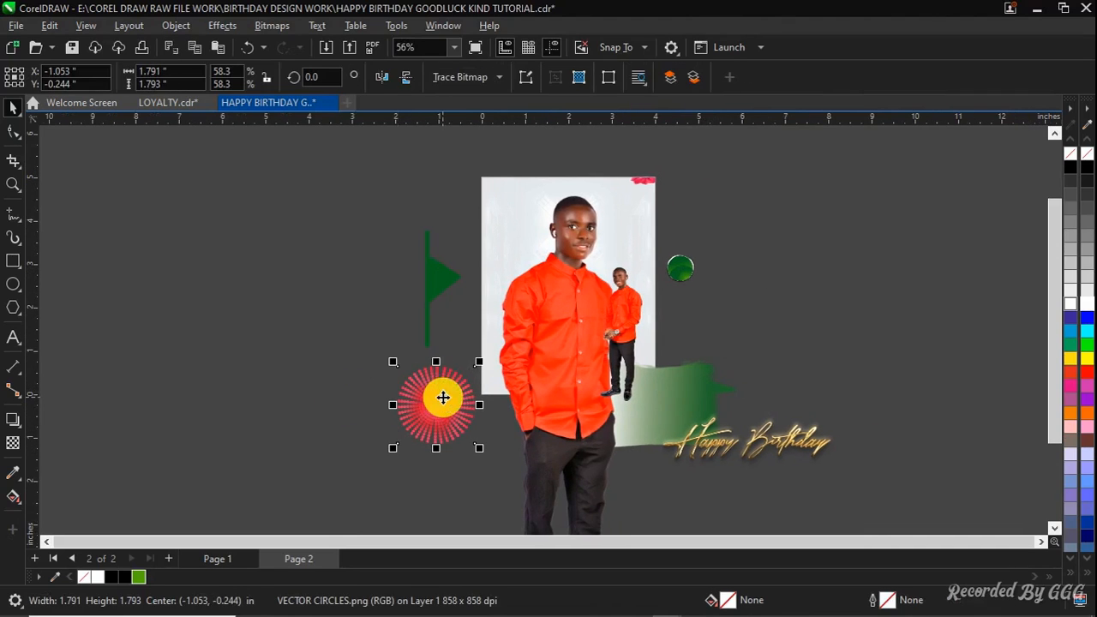
key("Delete")
Bring the red vector circles ornament from Page 1 over to Page 2
left_click(198, 559)
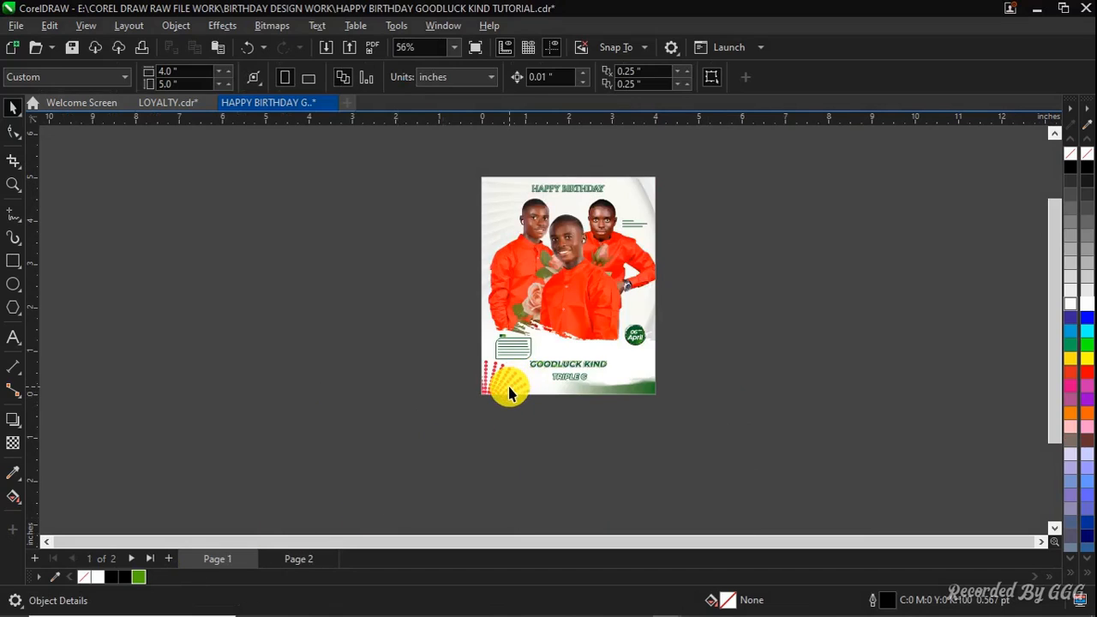
left_click(508, 387, "ctrl")
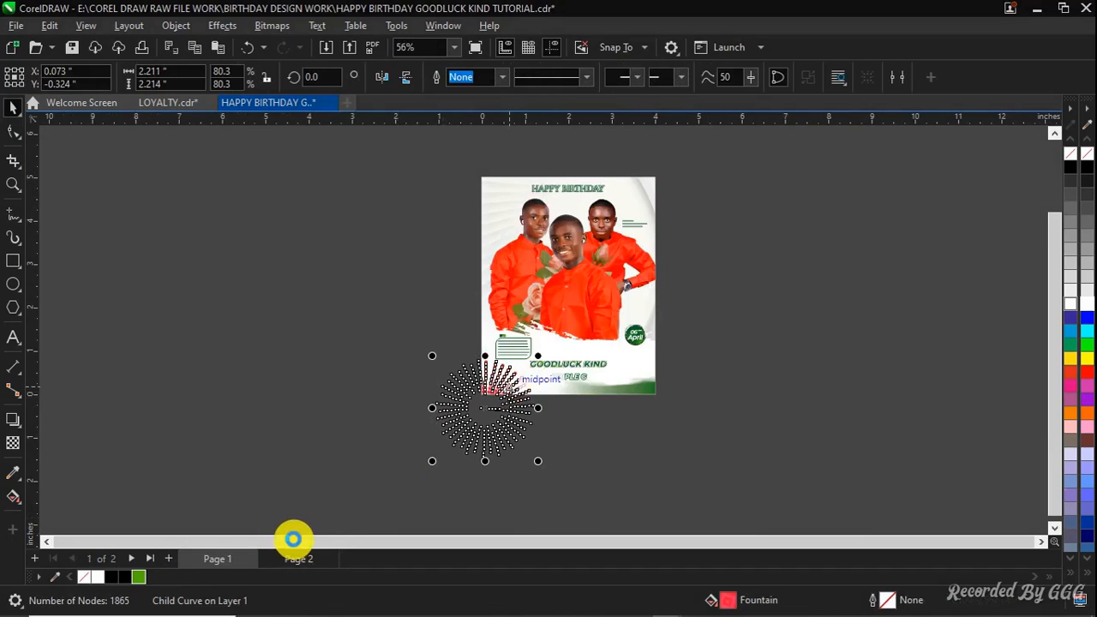
left_click(292, 559)
Place the circles ornament inside the page's PowerClip at the lower-left corner
left_click(490, 349)
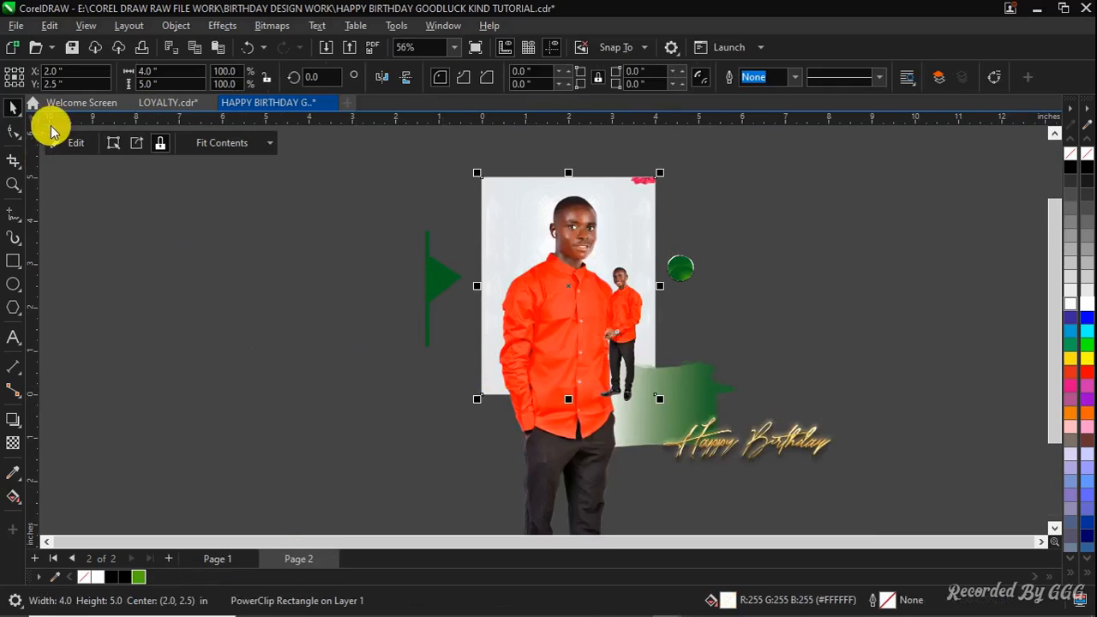
left_click(75, 144)
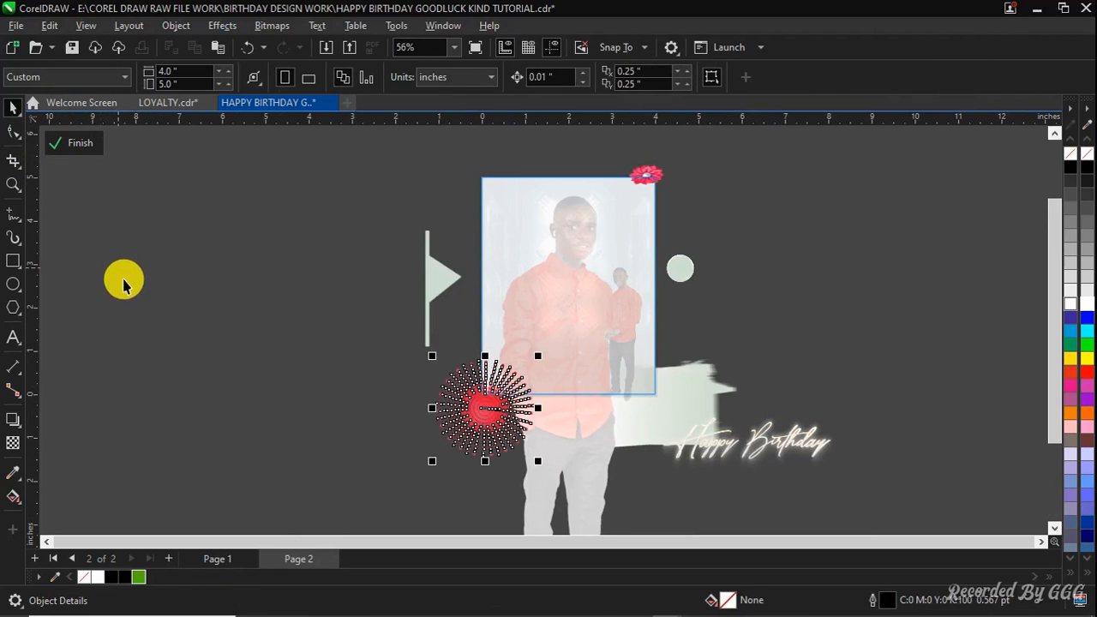
left_click(78, 142)
key("Escape")
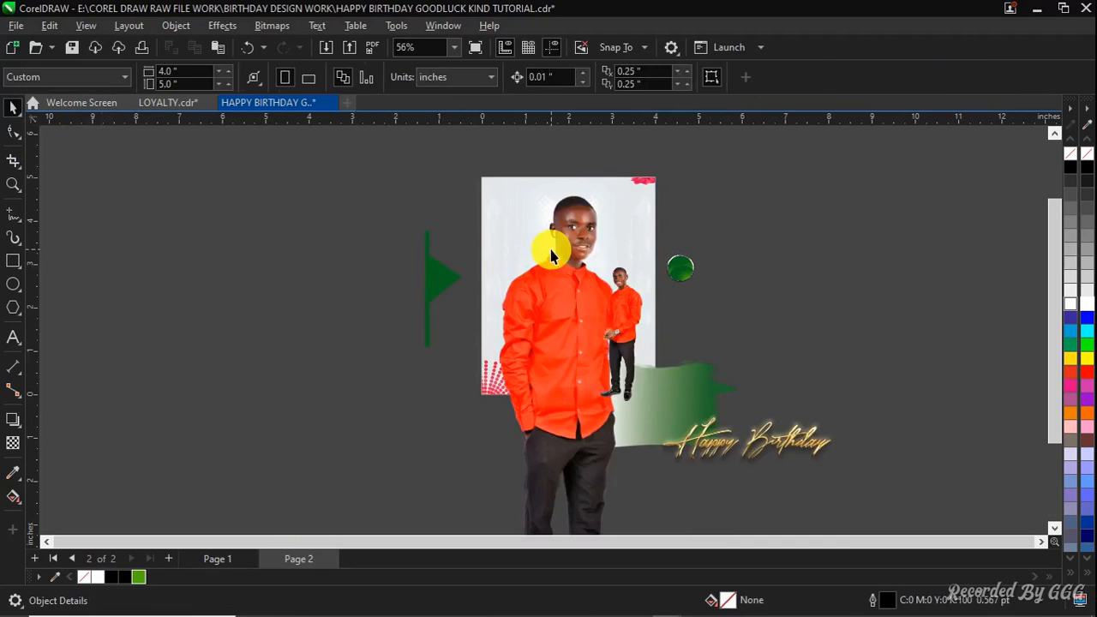
PowerClip the large portrait inside the page frame
left_click(577, 298)
right_click(577, 303)
left_click(530, 318)
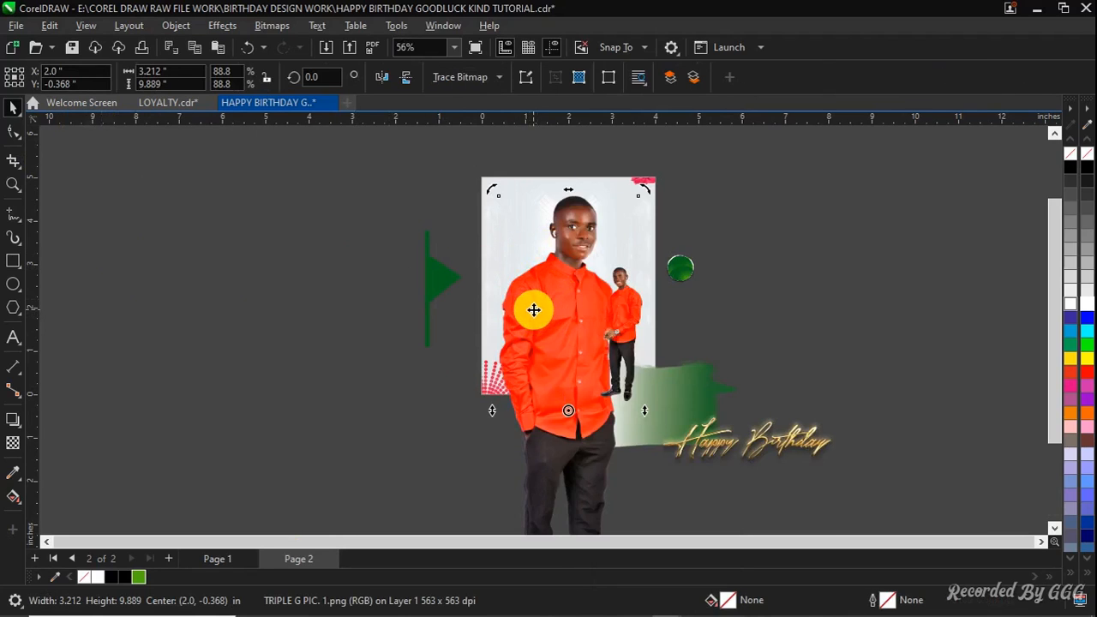
key("Delete")
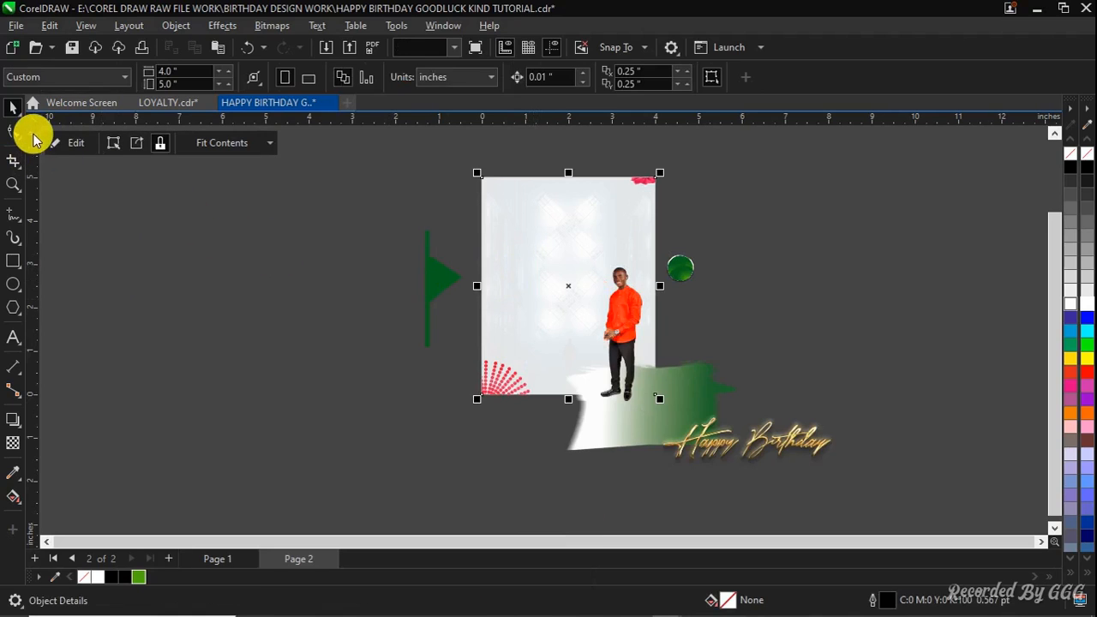
left_click(72, 143)
left_click(552, 289)
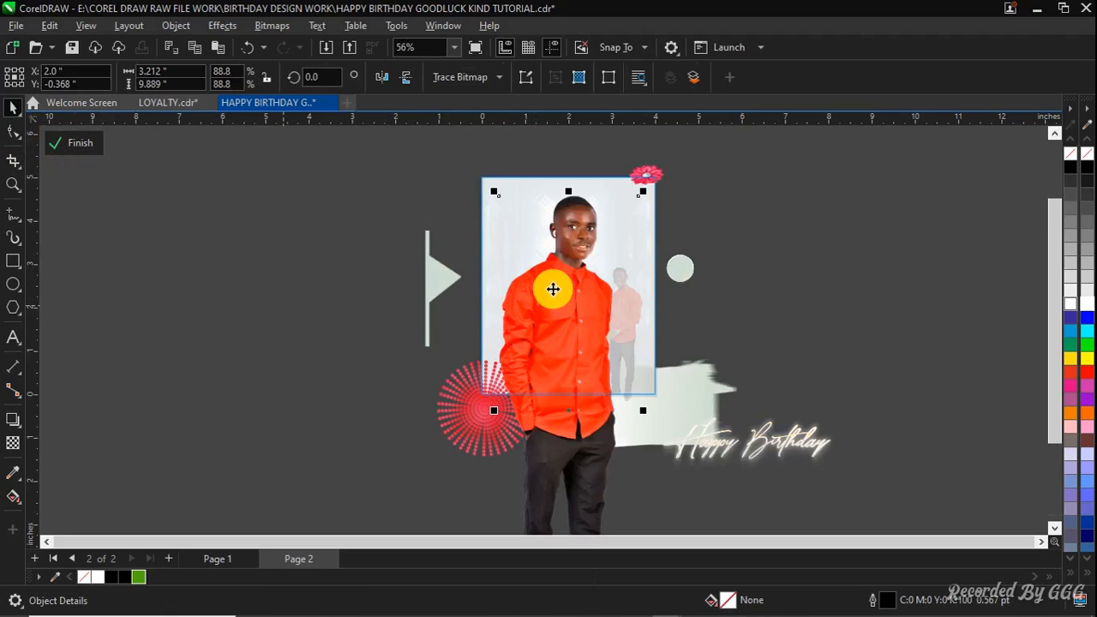
left_click(84, 145)
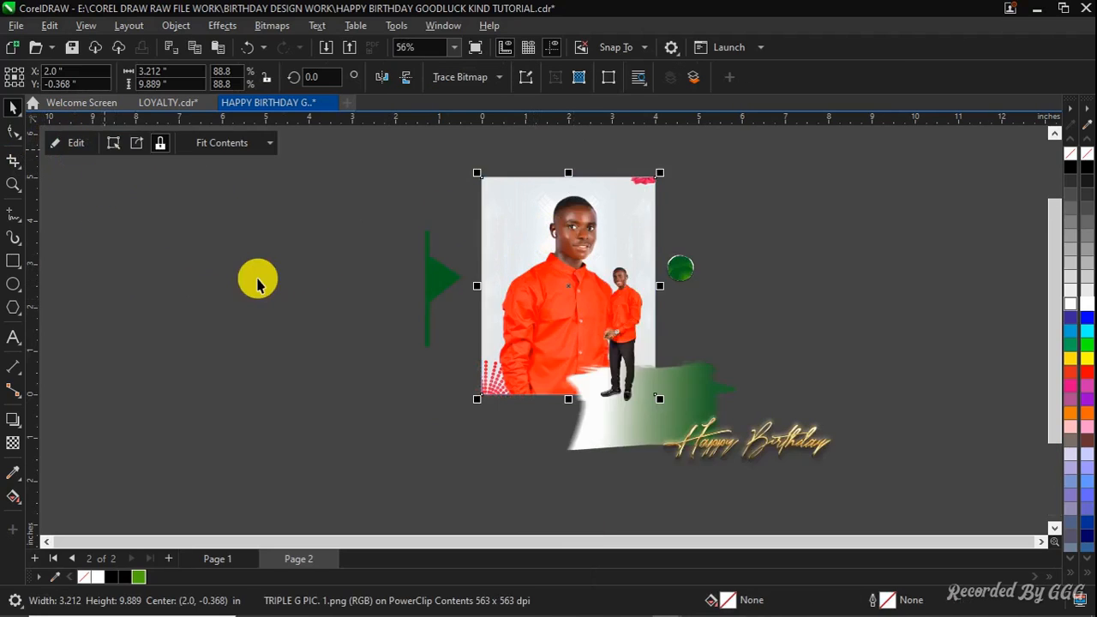
Move the small full-length portrait into the page's PowerClip contents
left_click(445, 289)
left_click(622, 312)
key("ctrl+x")
left_click(551, 261)
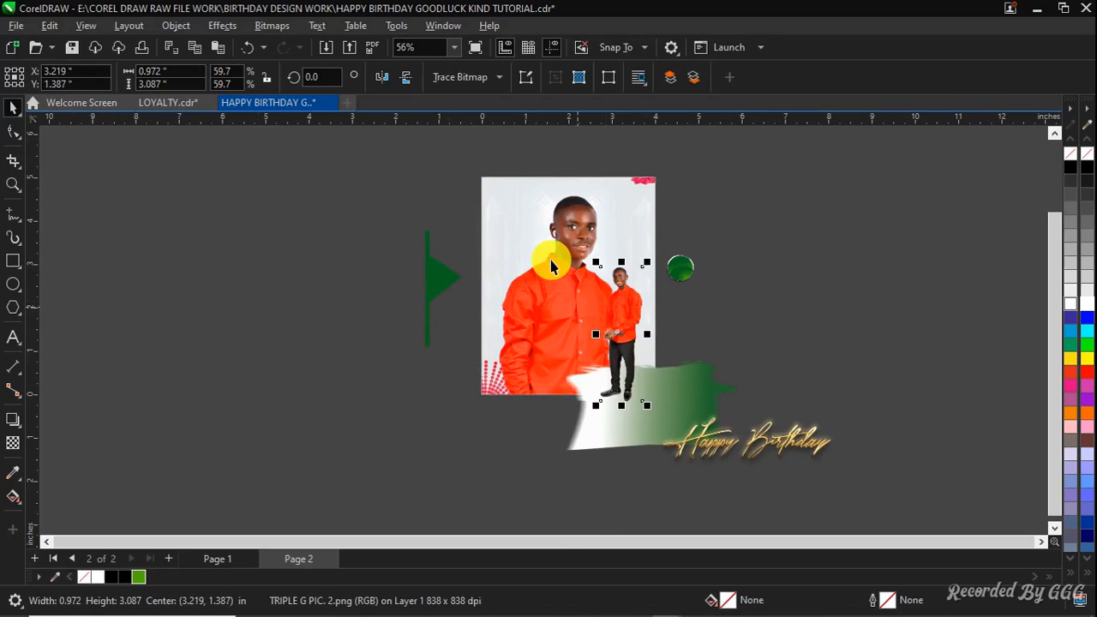
left_click(61, 145)
key("ctrl+v")
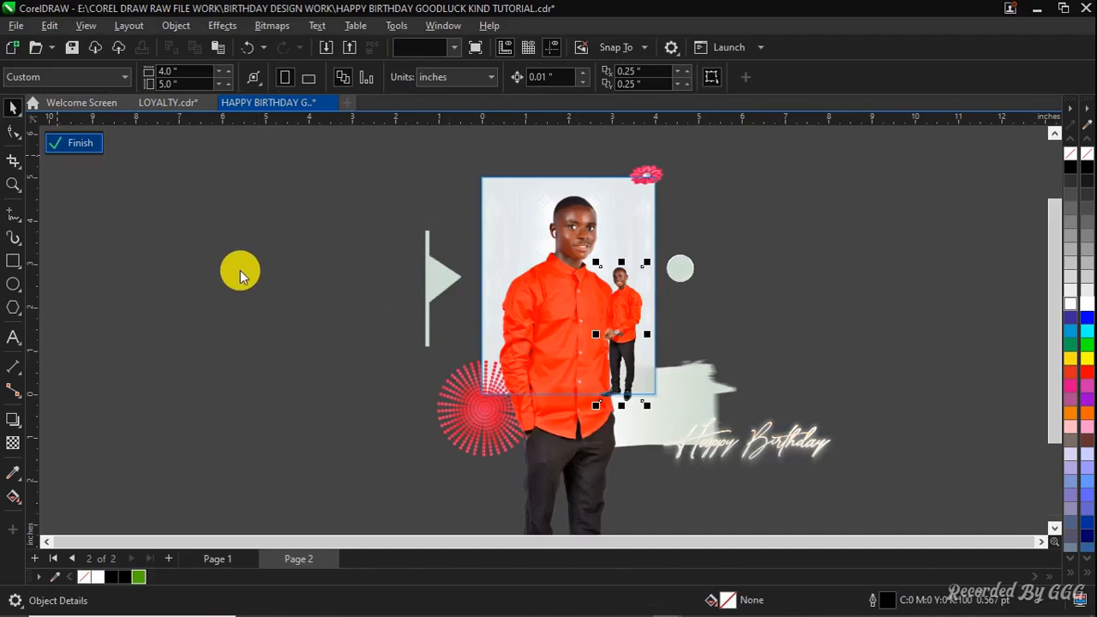
left_click(64, 142)
Delete the loose green-and-white brush plate lying below the page
left_click(594, 399)
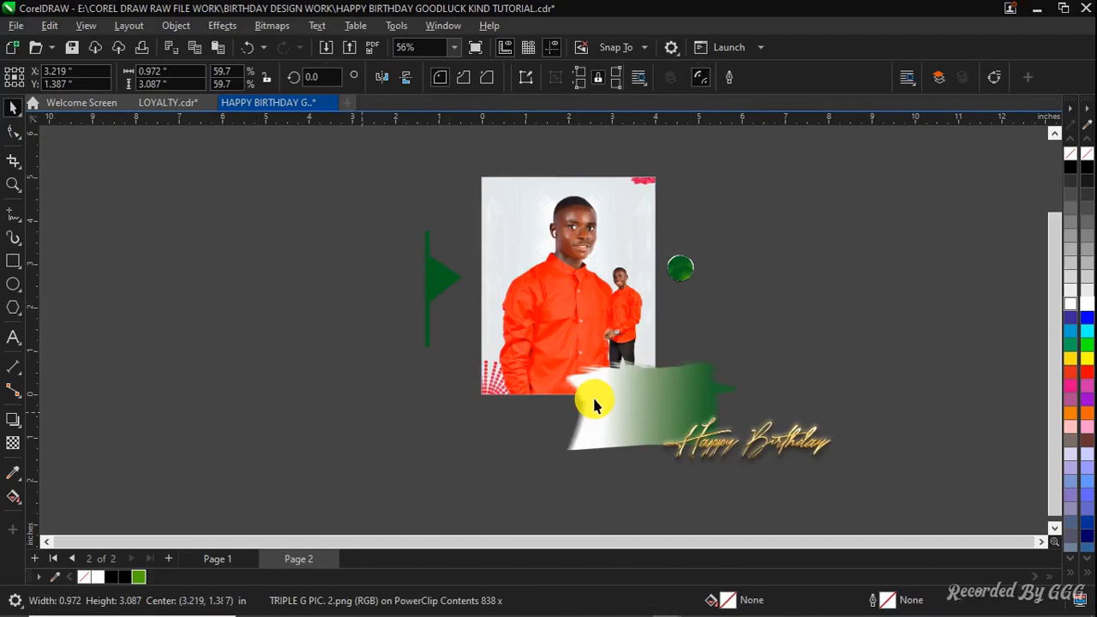
key("Delete")
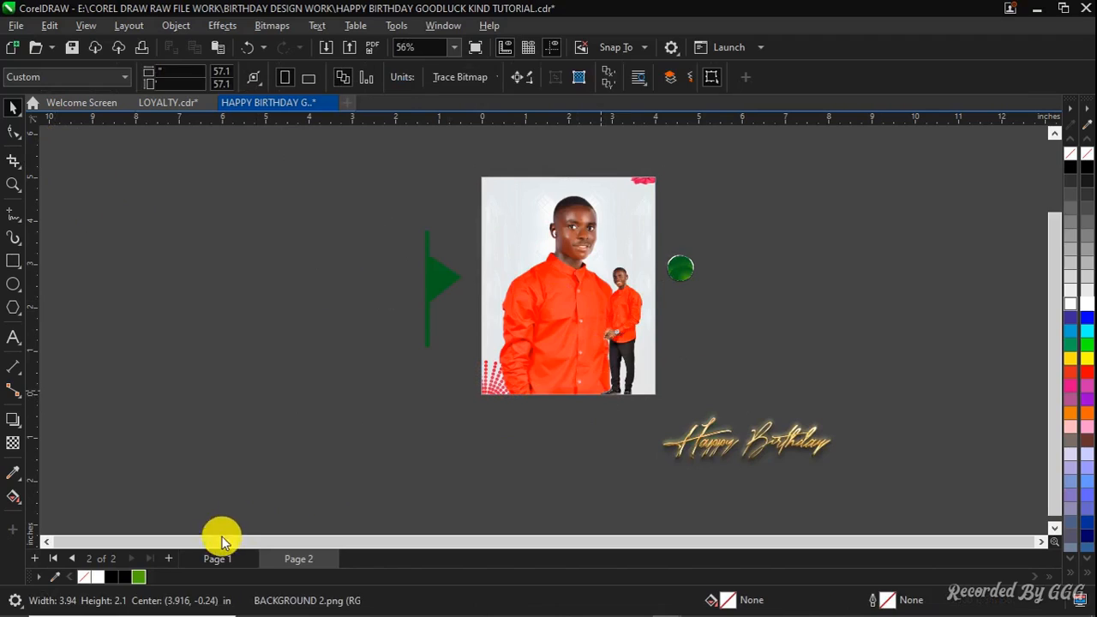
Bring the green-and-white brush plate from Page 1 into Page 2's PowerClip along the page's bottom edge
key("Page_Up")
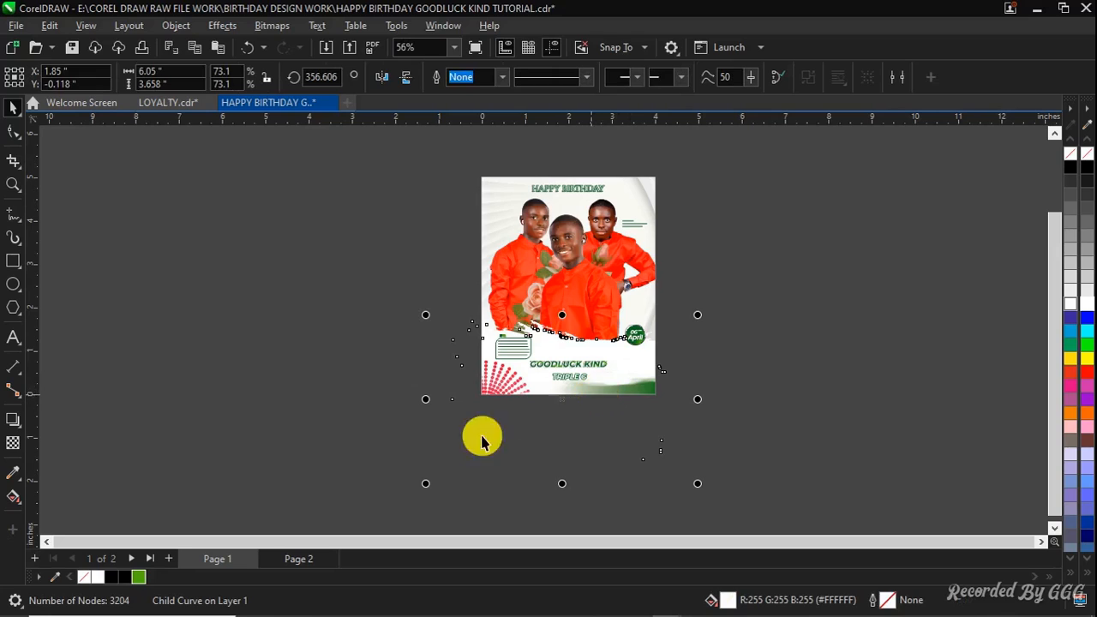
left_click(613, 401)
left_click(624, 390)
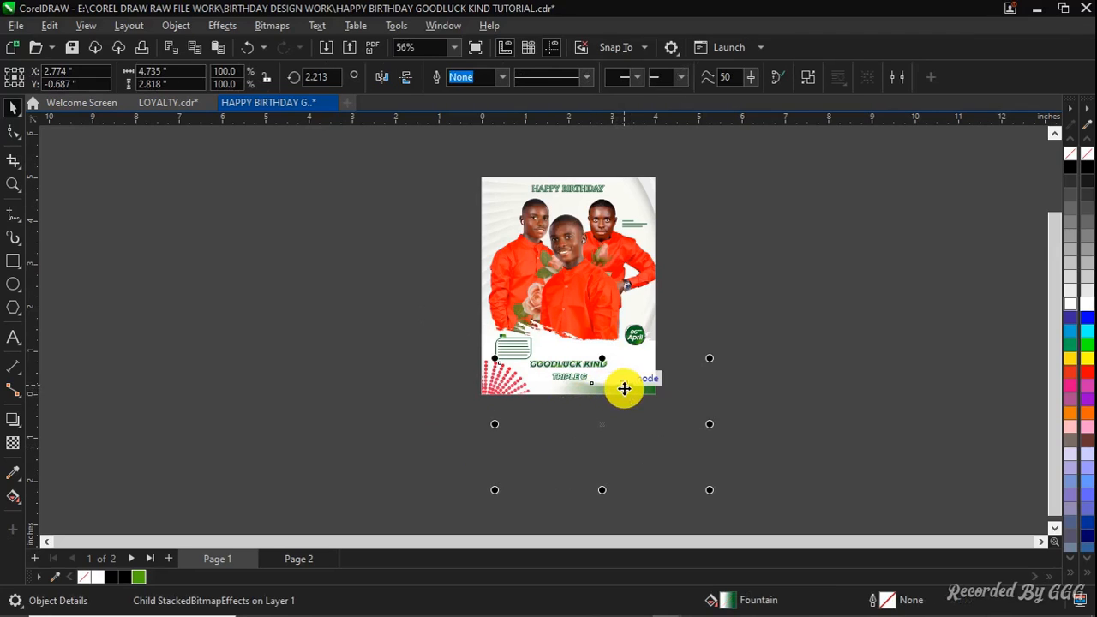
left_click(288, 557)
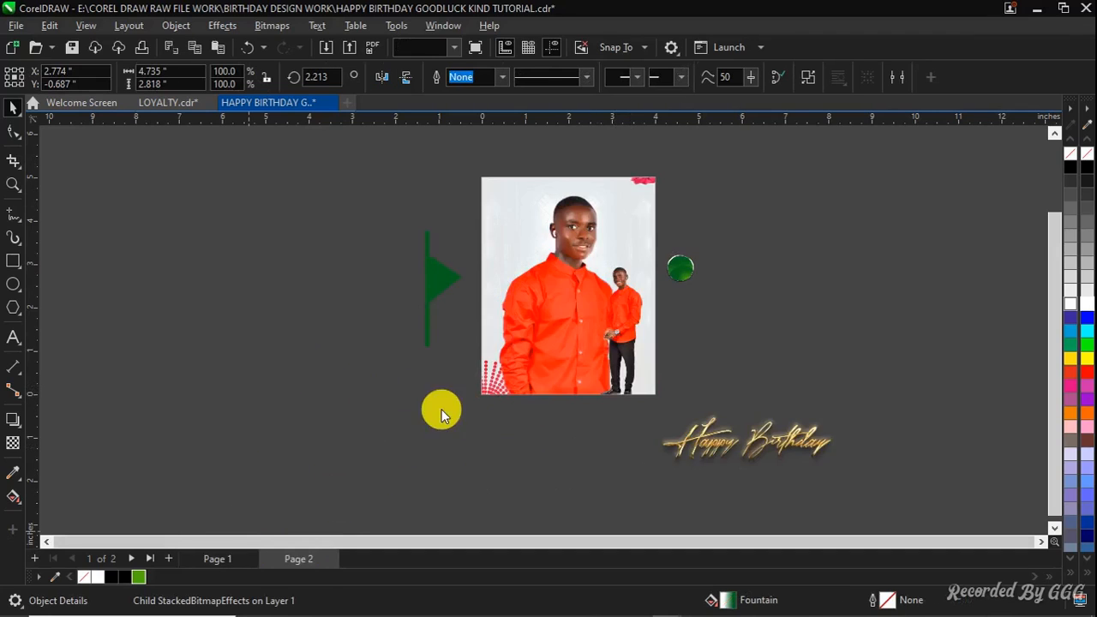
left_click(69, 142)
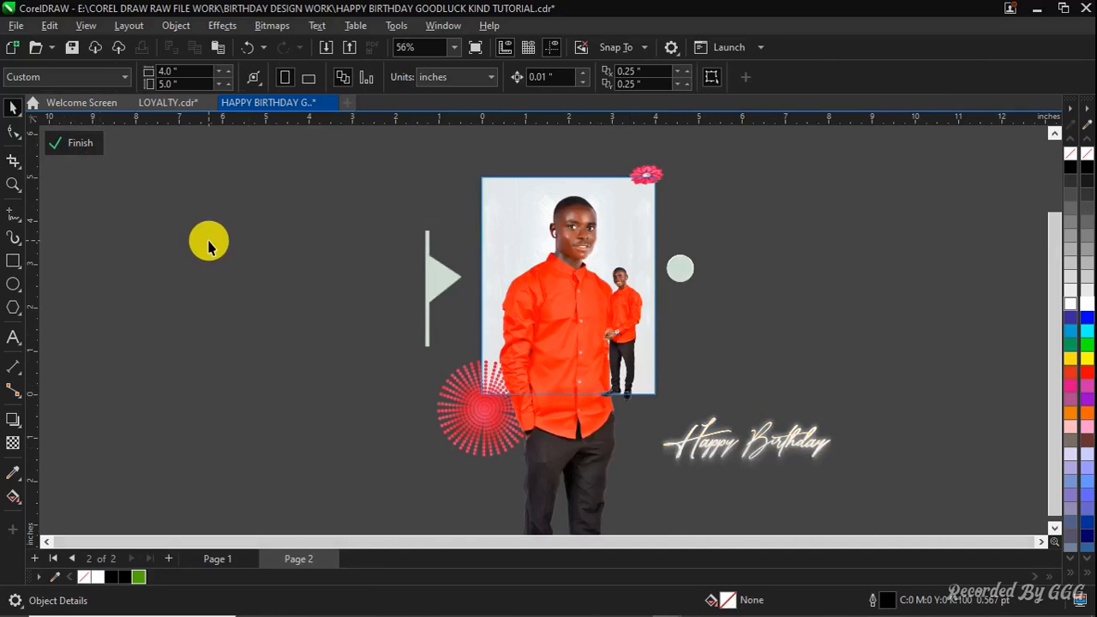
left_click(617, 396)
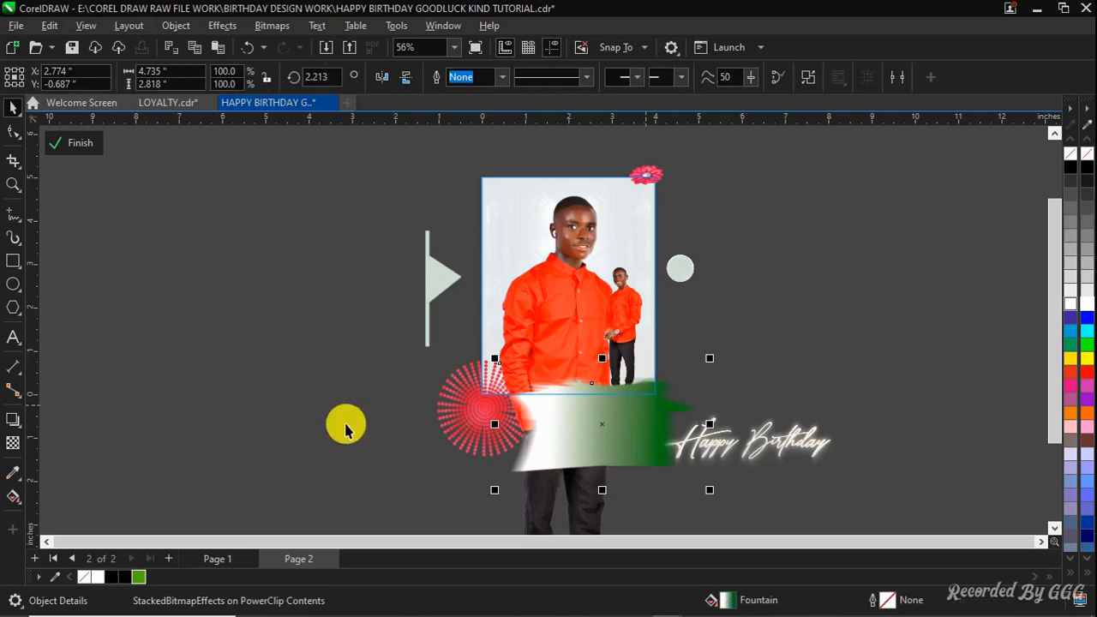
left_click(85, 143)
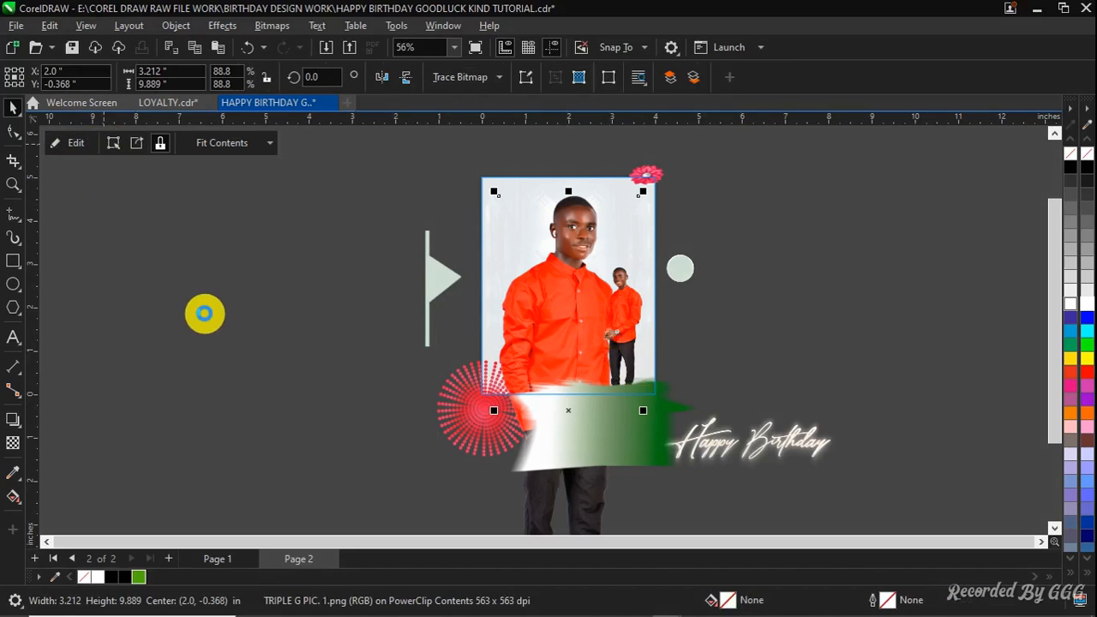
Review the Page 2 layout zoomed out to the whole drawing
left_click(200, 247)
key("F4")
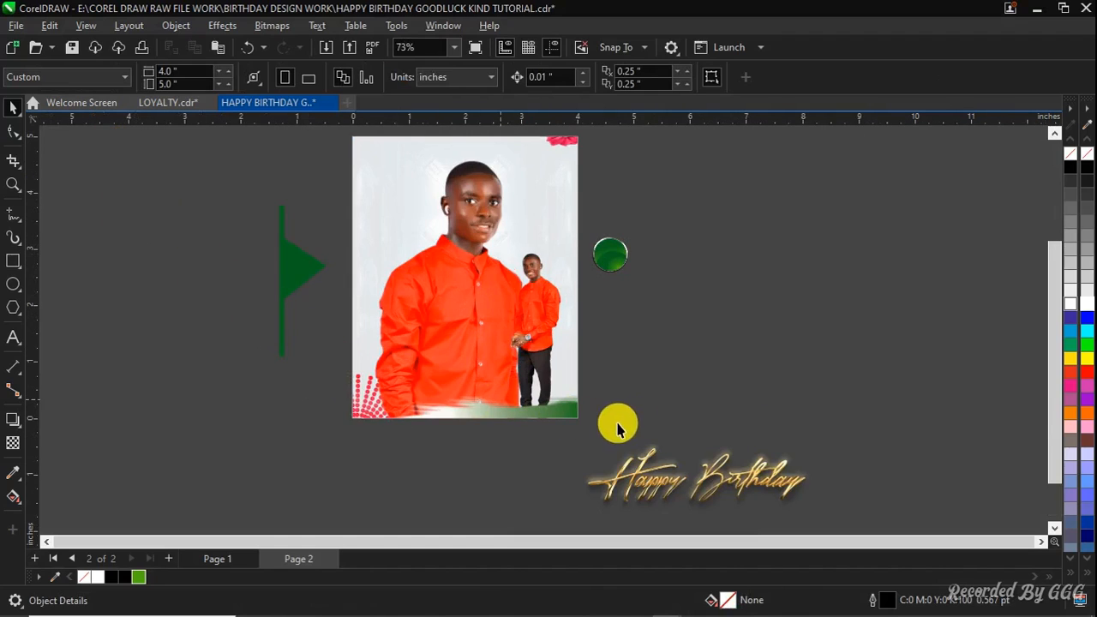
left_click(661, 457)
scroll(507, 323, "down", 2)
left_click_drag(506, 328, 508, 336)
left_click(440, 402)
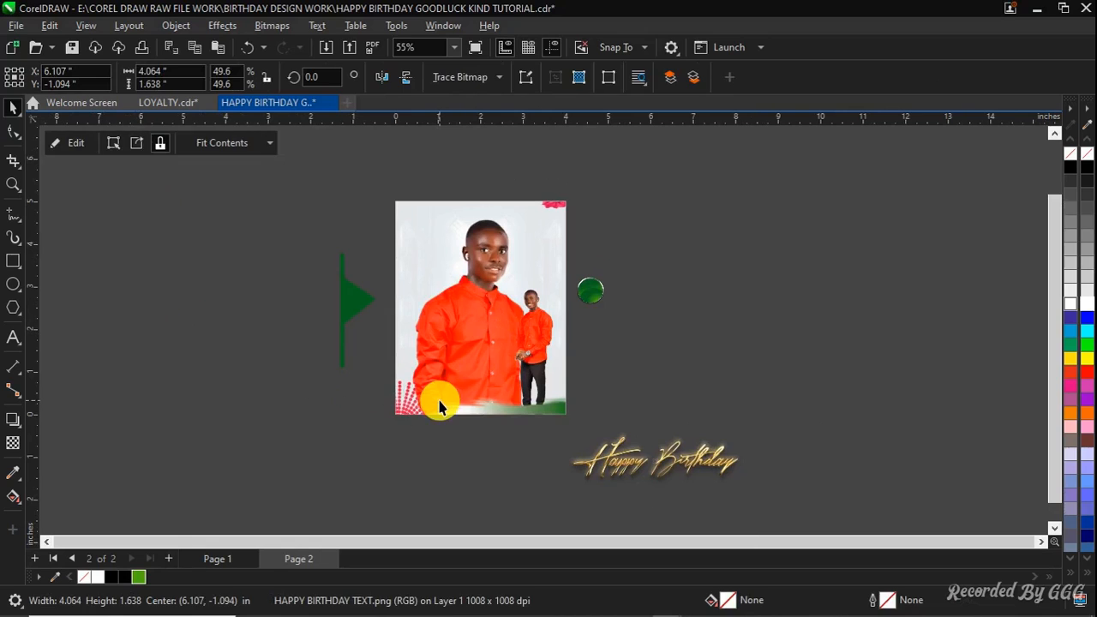
left_click(406, 435)
scroll(460, 376, "down", 2)
left_click(460, 383)
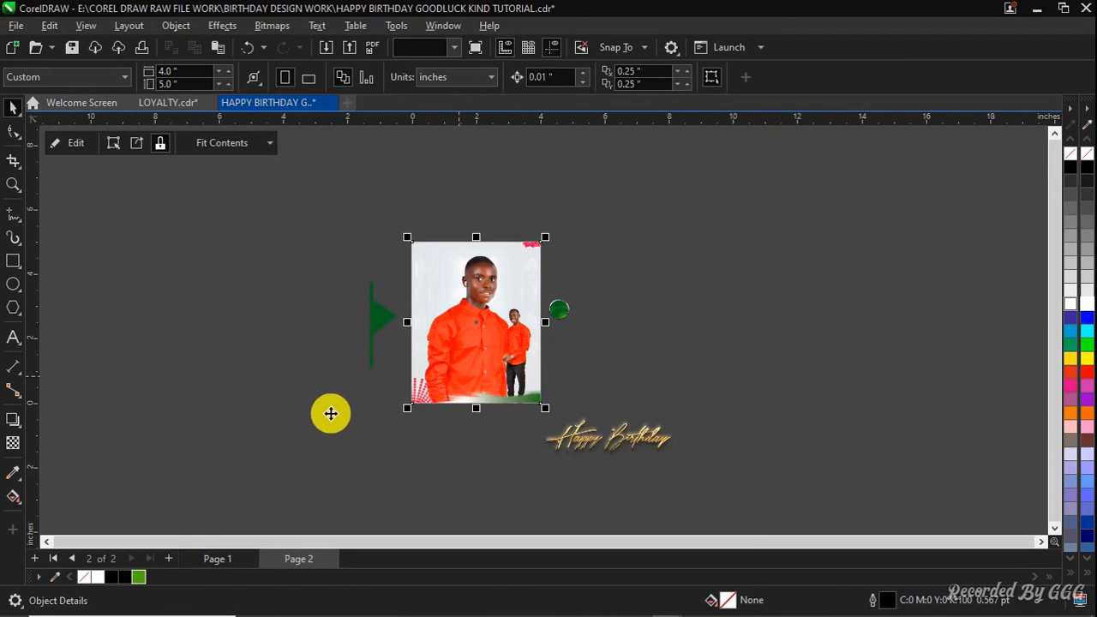
left_click(331, 416)
Select the white torn-paper brush shape in Page 1's finished design
left_click(218, 558)
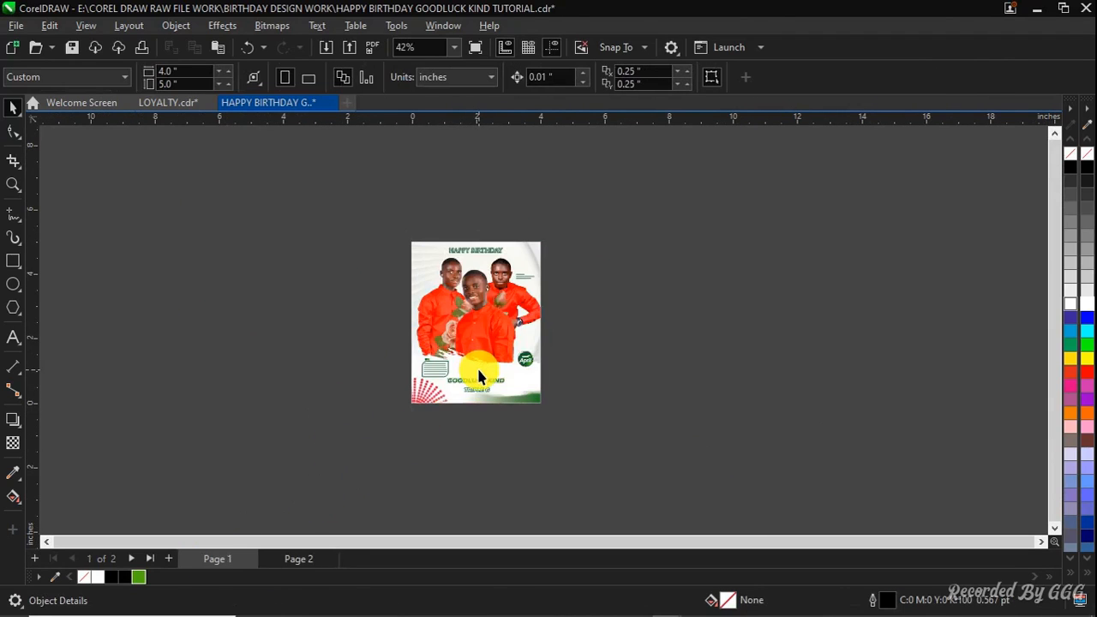
scroll(478, 374, "up", 6)
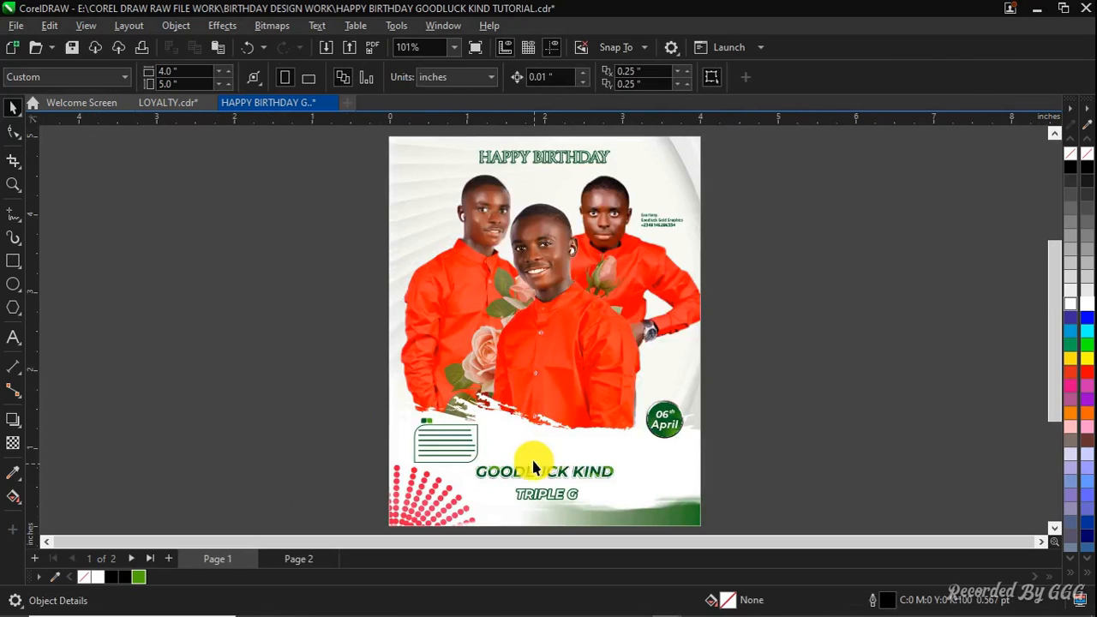
left_click(507, 420)
left_click(507, 419, "ctrl")
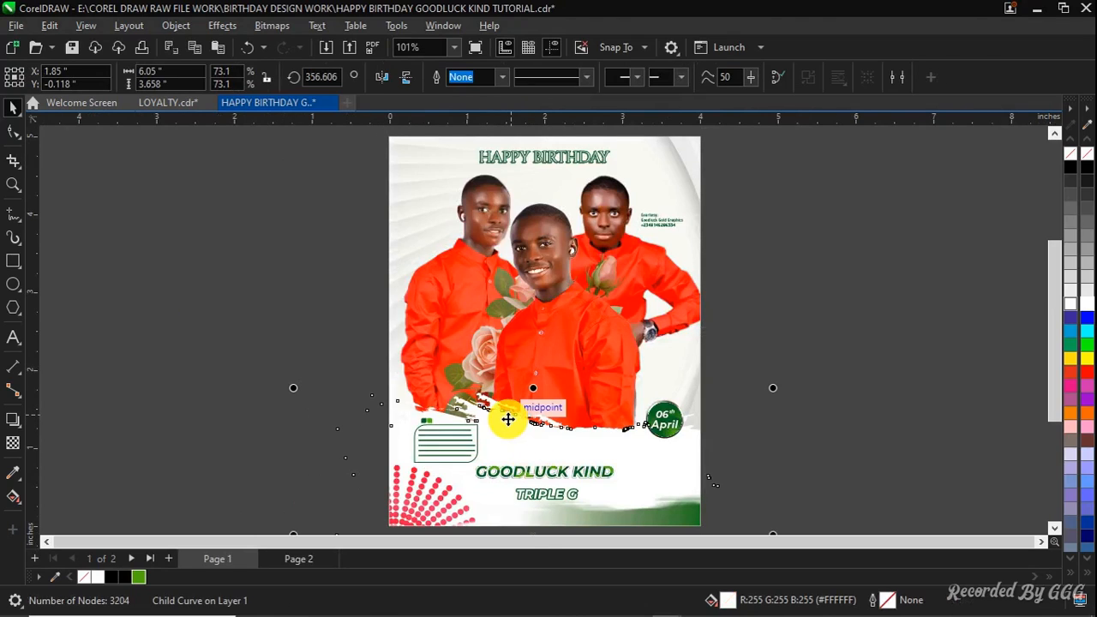
left_click(159, 105)
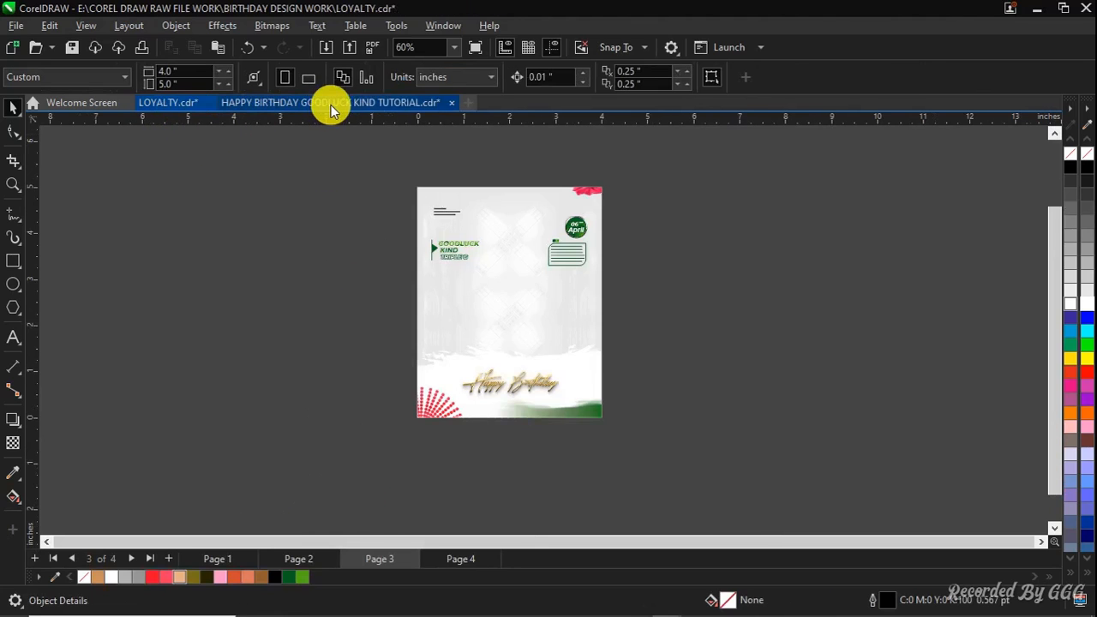
left_click(330, 104)
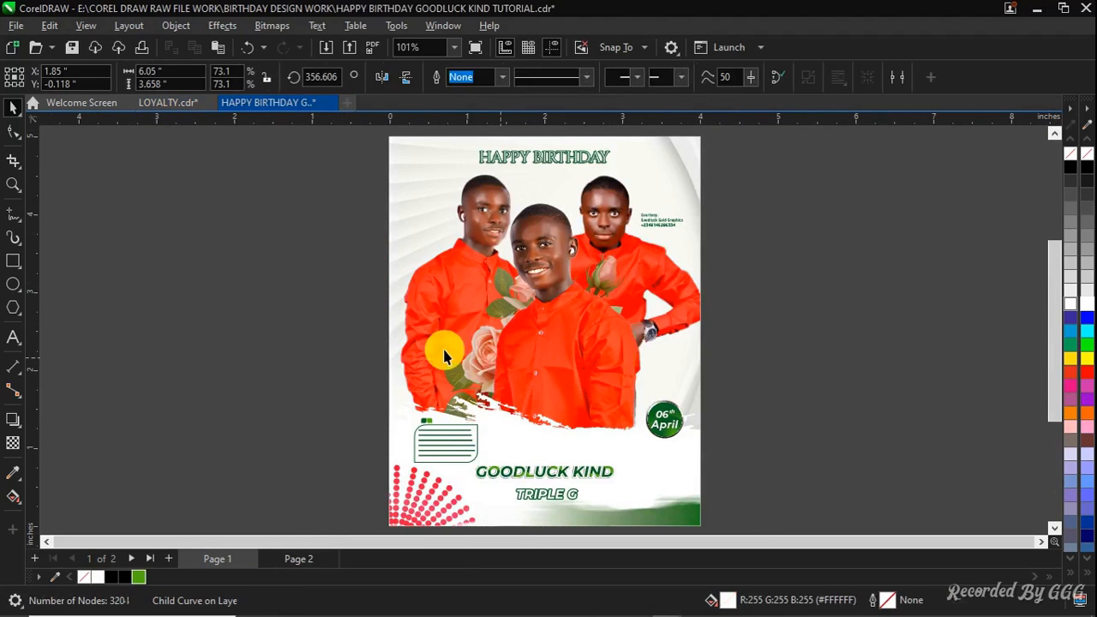
left_click(216, 177)
left_click(474, 319)
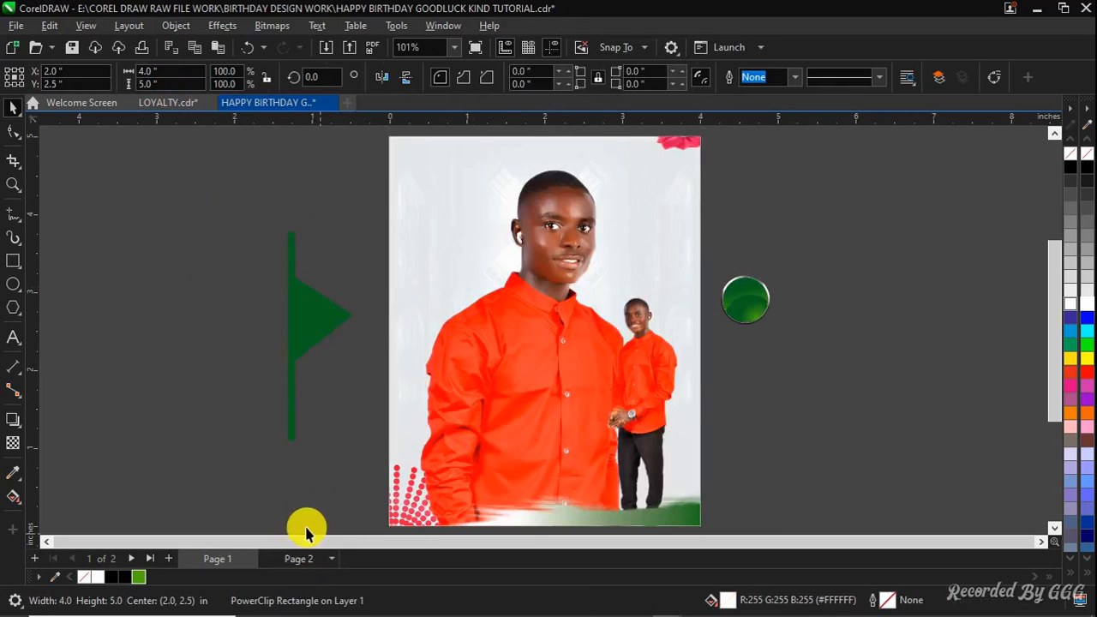
Move the white torn-paper shape up inside Page 2's PowerClip over the portraits' lower part
left_click(299, 556)
left_click(318, 416)
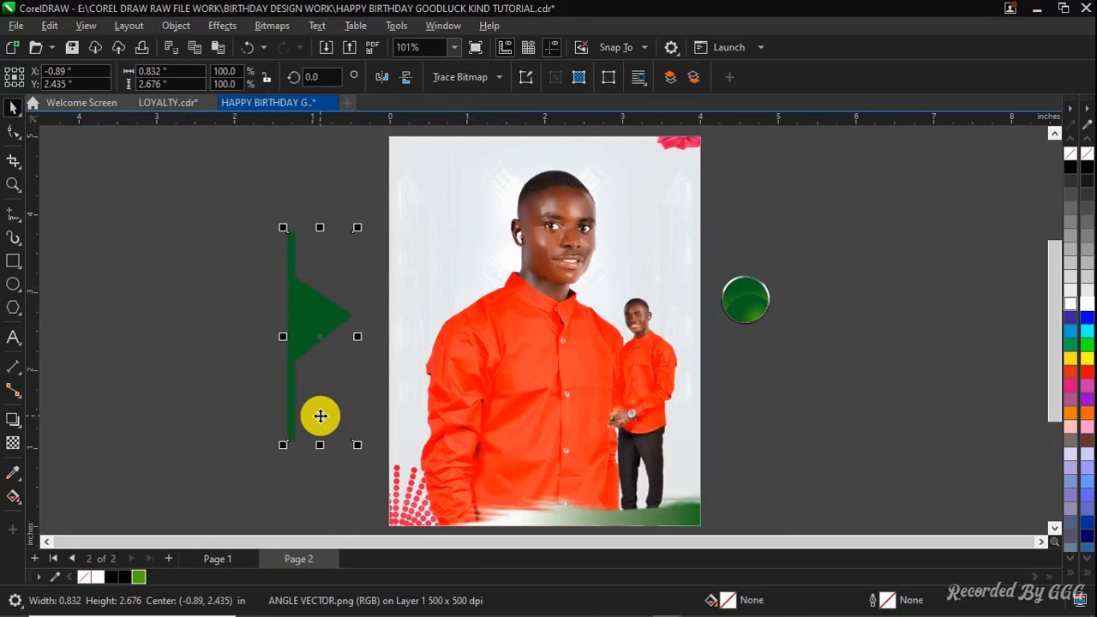
left_click(489, 287)
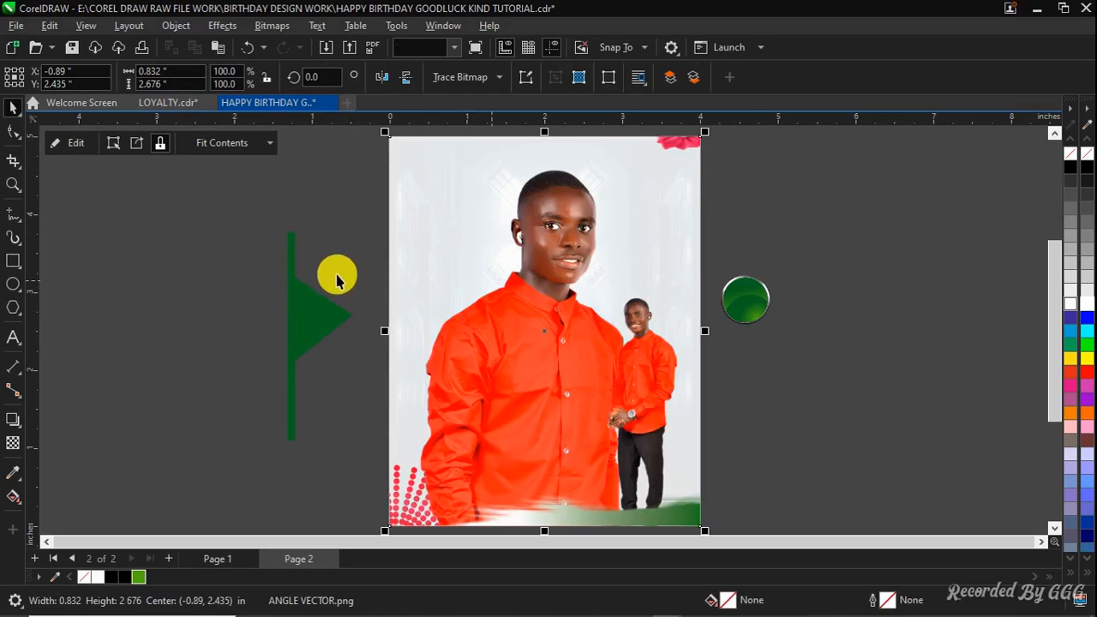
left_click(54, 142)
scroll(323, 310, "down", 1)
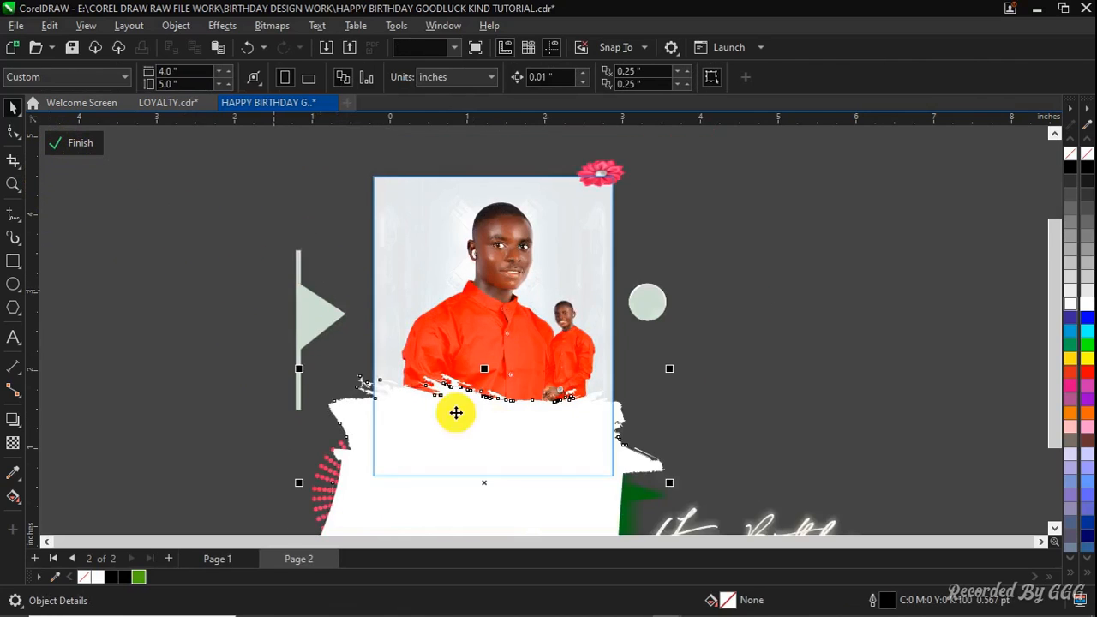
left_click_drag(538, 449, 525, 345)
Bring the small full-length portrait in front of the white torn-paper shape
left_click(633, 403)
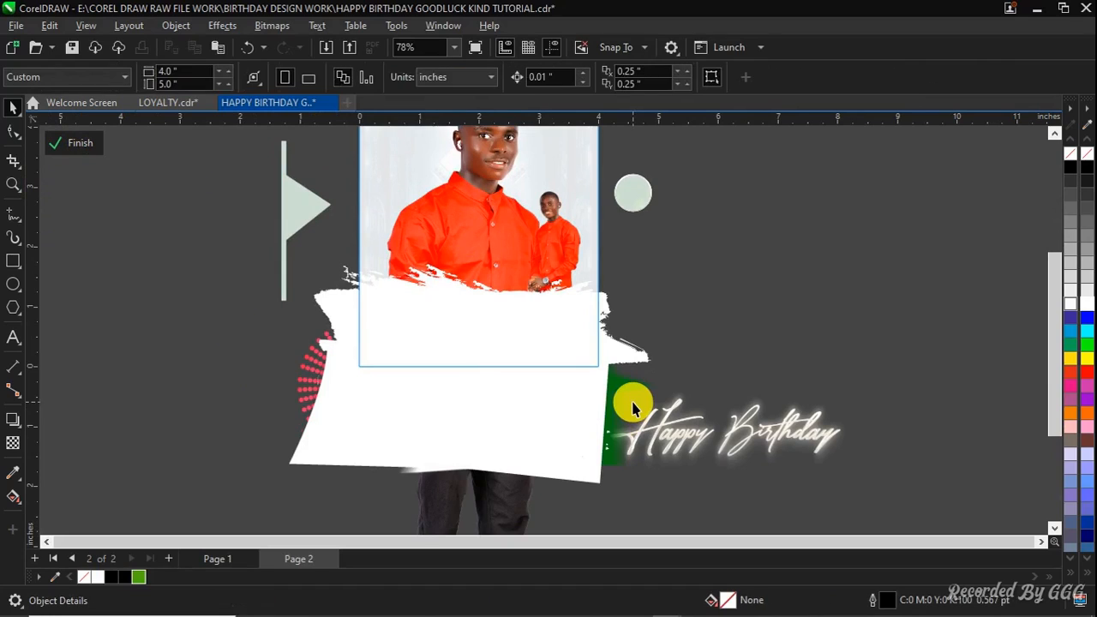
left_click(613, 454)
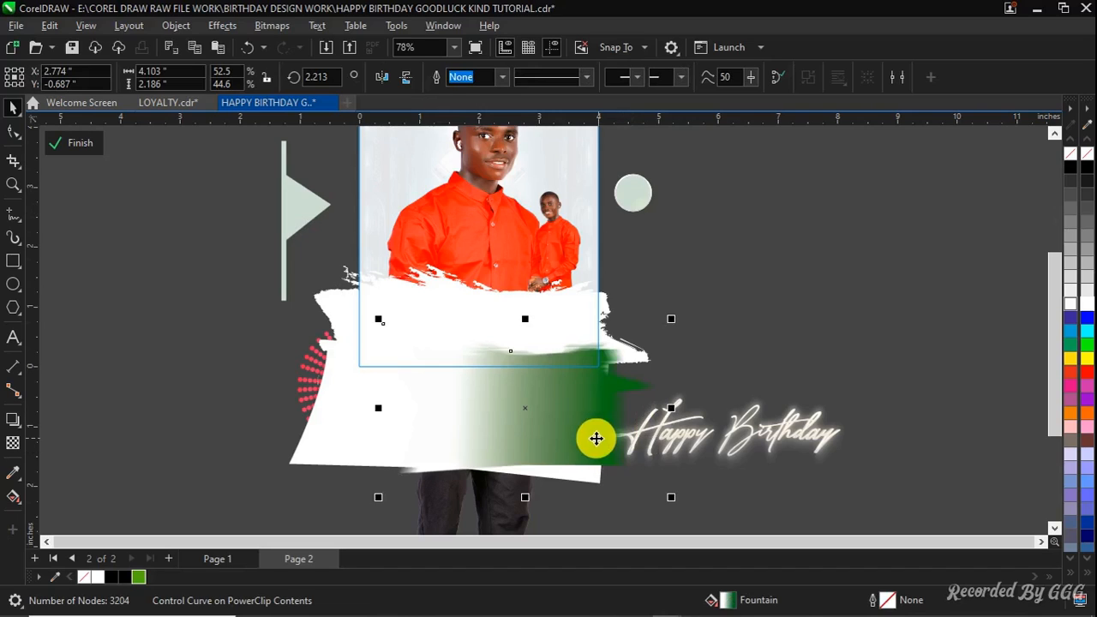
left_click(556, 257)
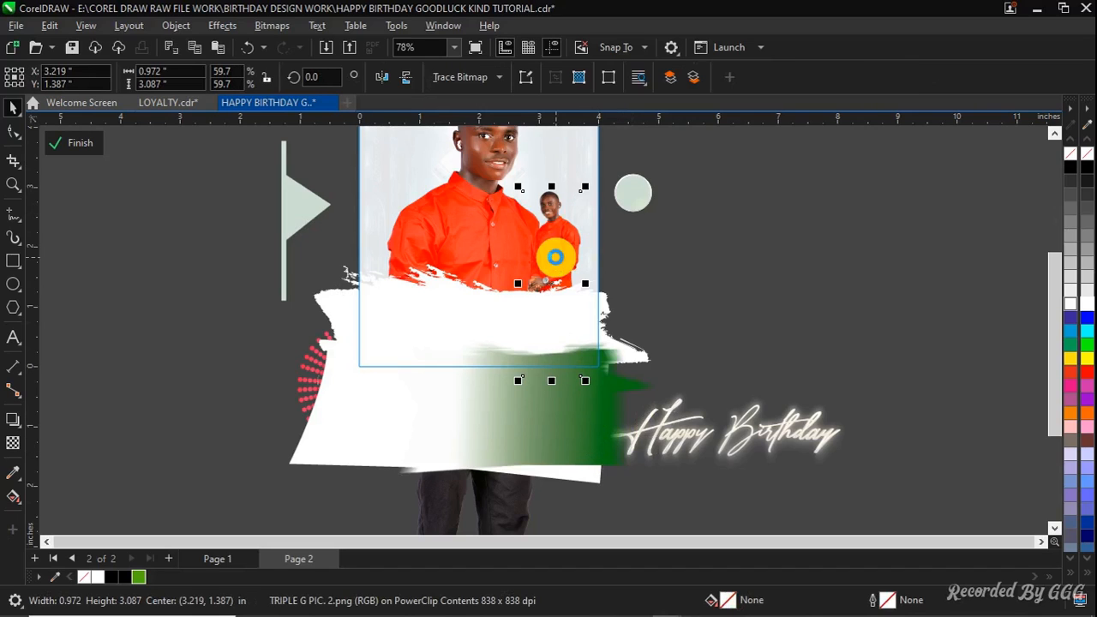
key("shift+Page_Up")
Bring the red circles ornament in front of the white shape and finish editing the PowerClip
left_click(565, 438)
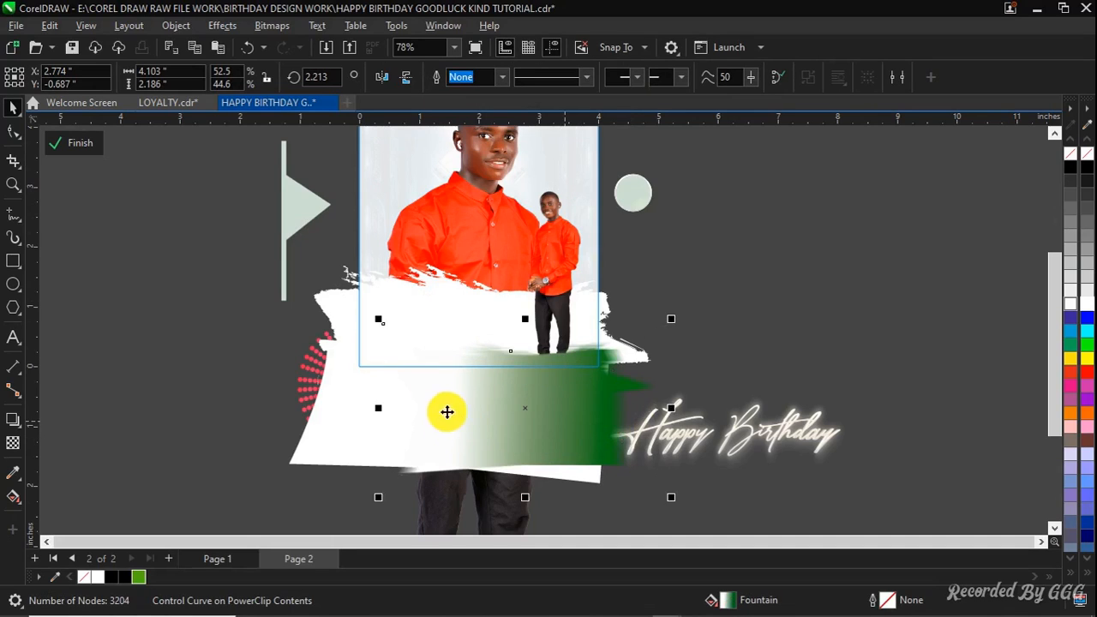
left_click(73, 144)
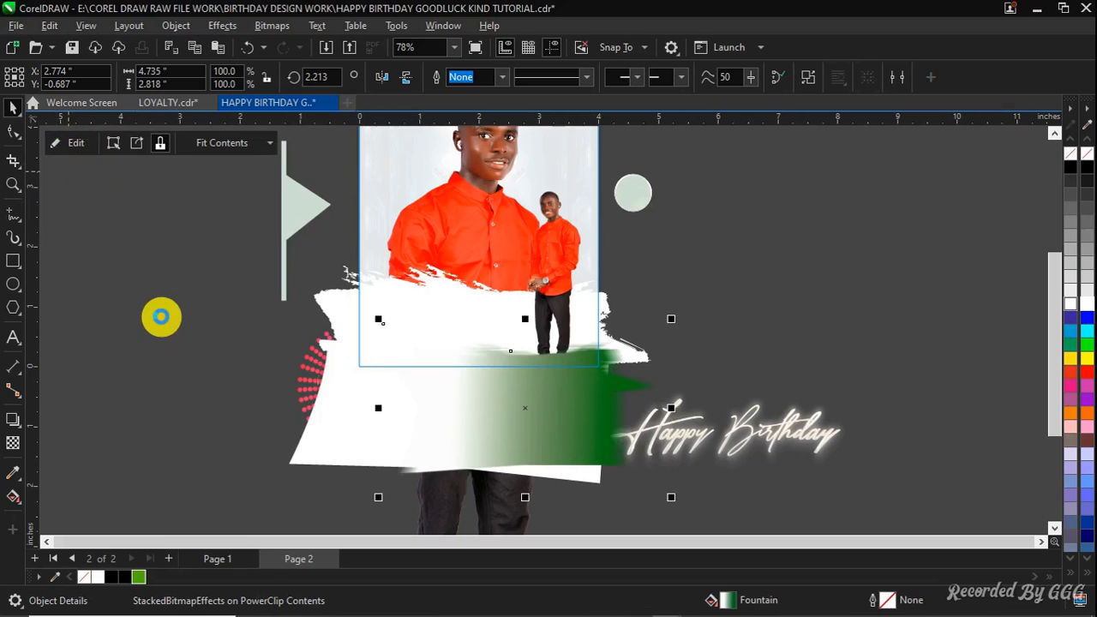
left_click(78, 142)
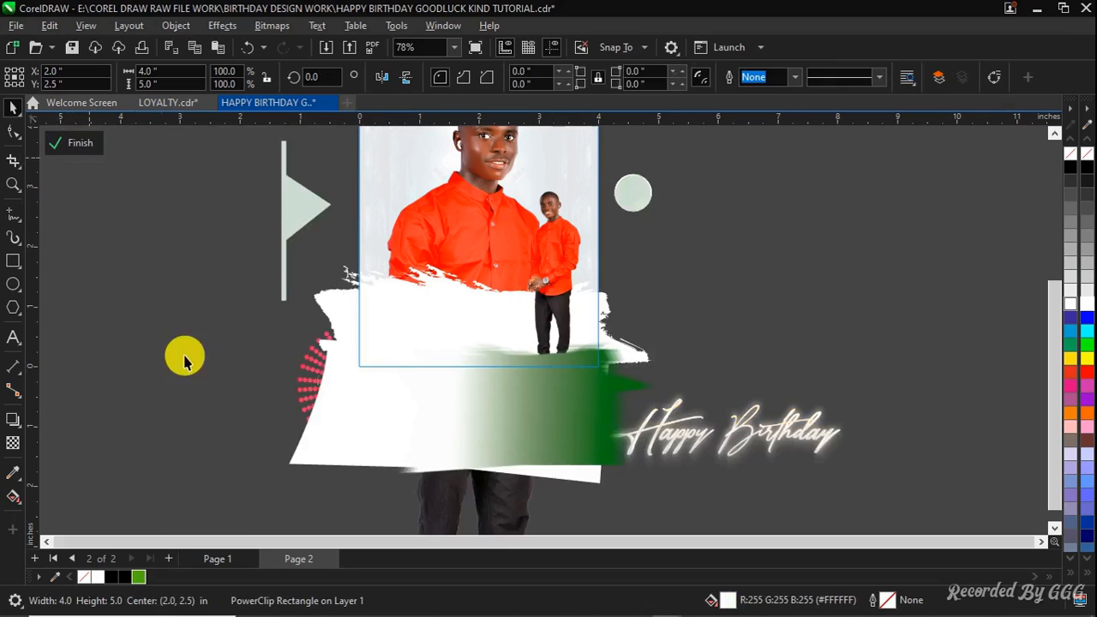
left_click(307, 366)
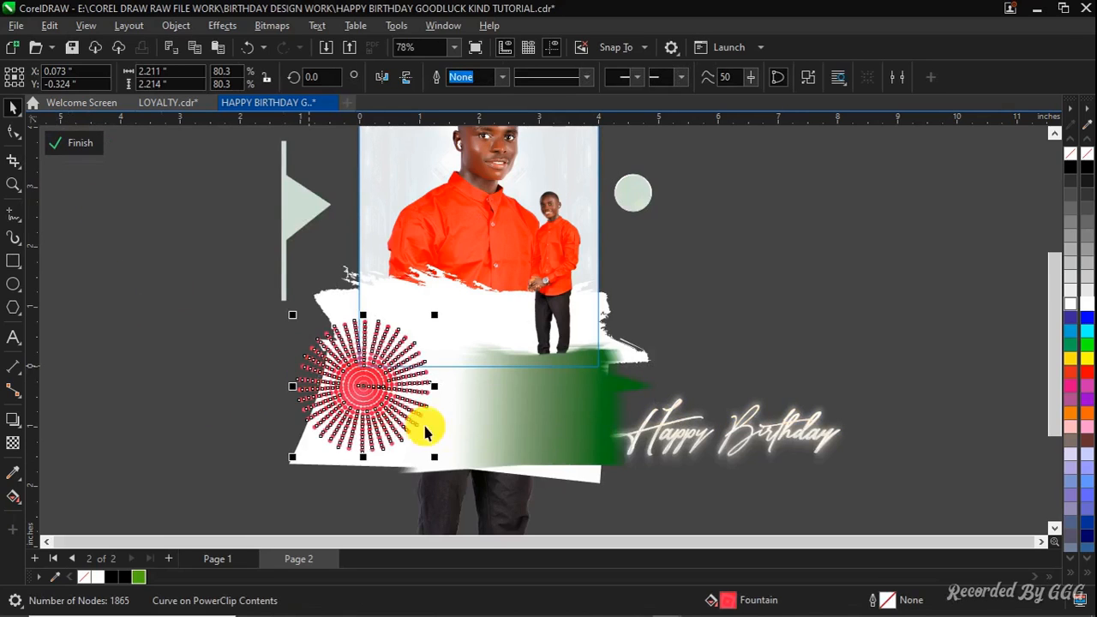
left_click(482, 433)
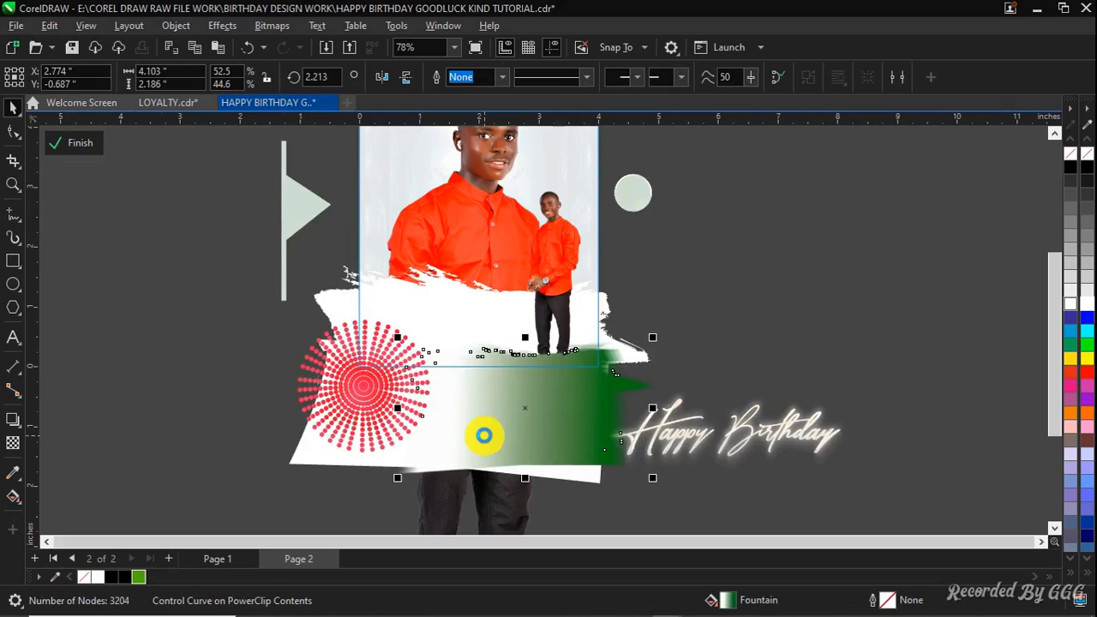
left_click(316, 339)
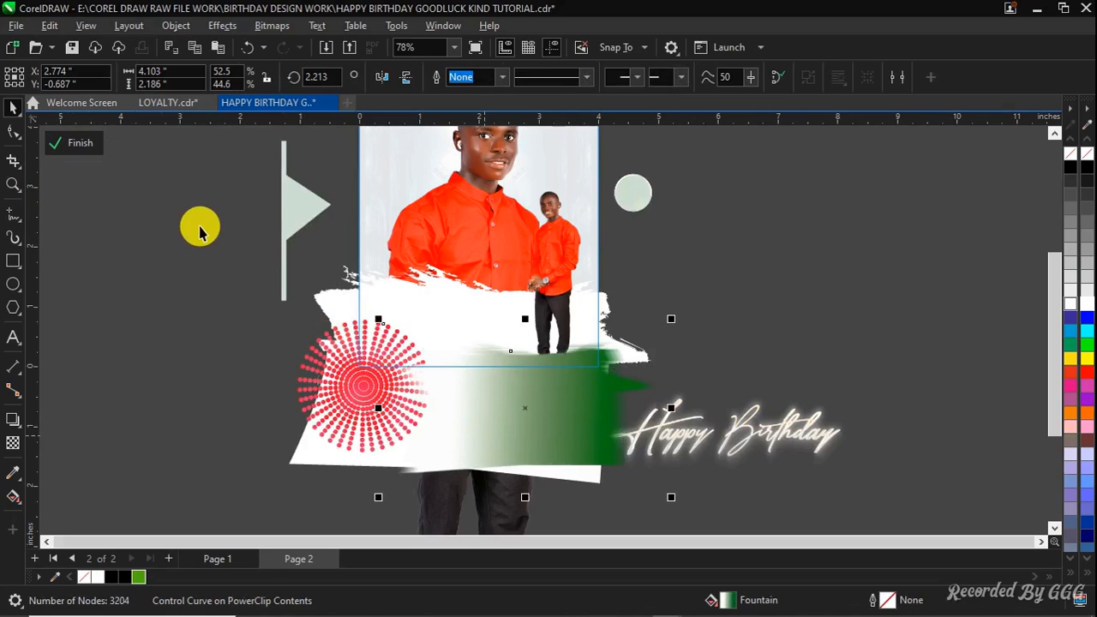
left_click(91, 147)
left_click(179, 368)
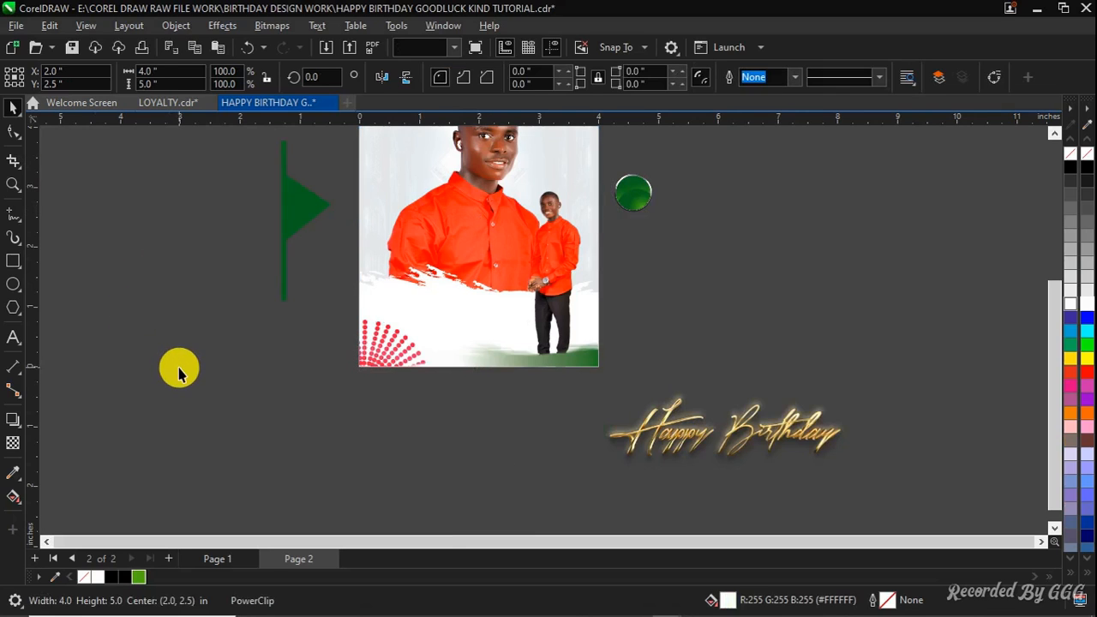
key("F4")
left_click_drag(276, 370, 303, 463)
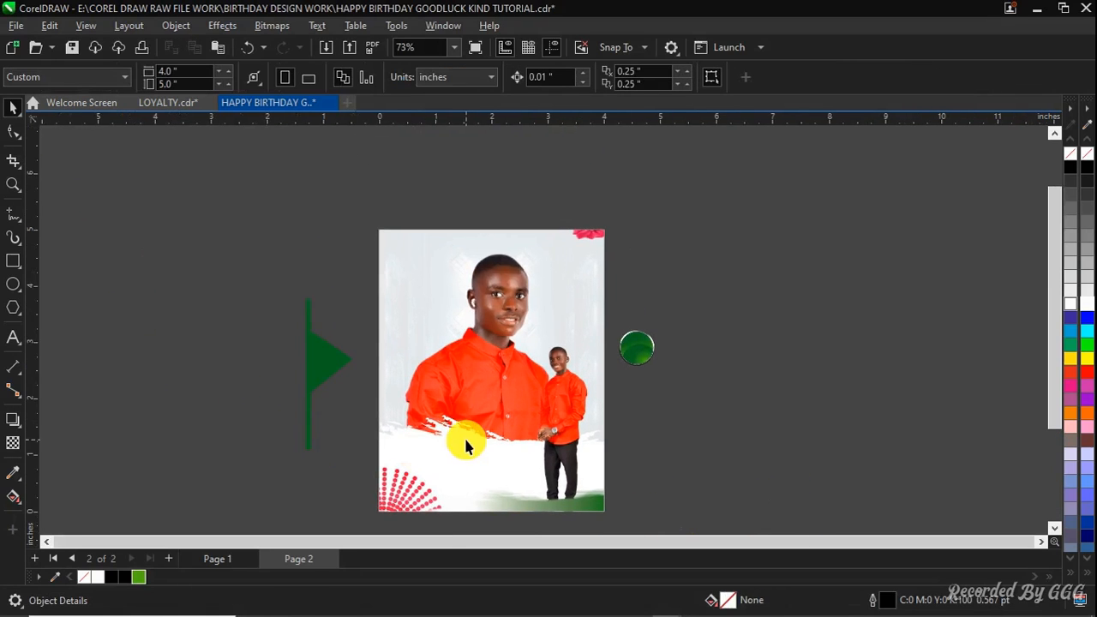
Move the green circle plate onto the page's upper right beside the portrait's head
scroll(524, 437, "up", 1)
left_click(661, 328)
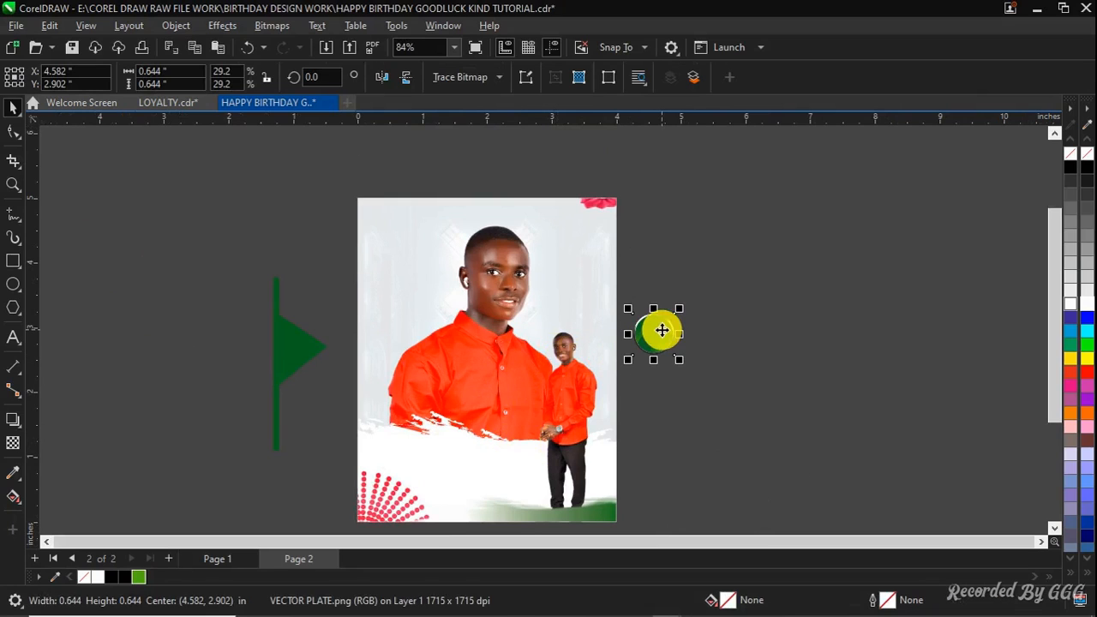
left_click_drag(661, 328, 584, 276)
left_click_drag(575, 315, 574, 290)
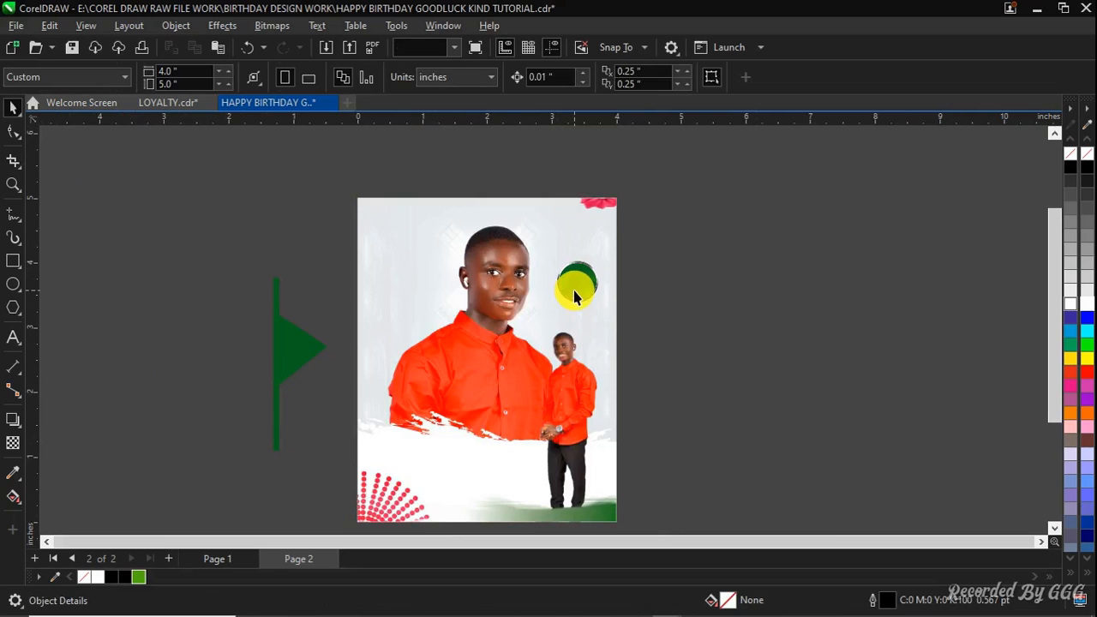
Move the green flag shape to the page's upper left and scale it down to about 43%
left_click(292, 355)
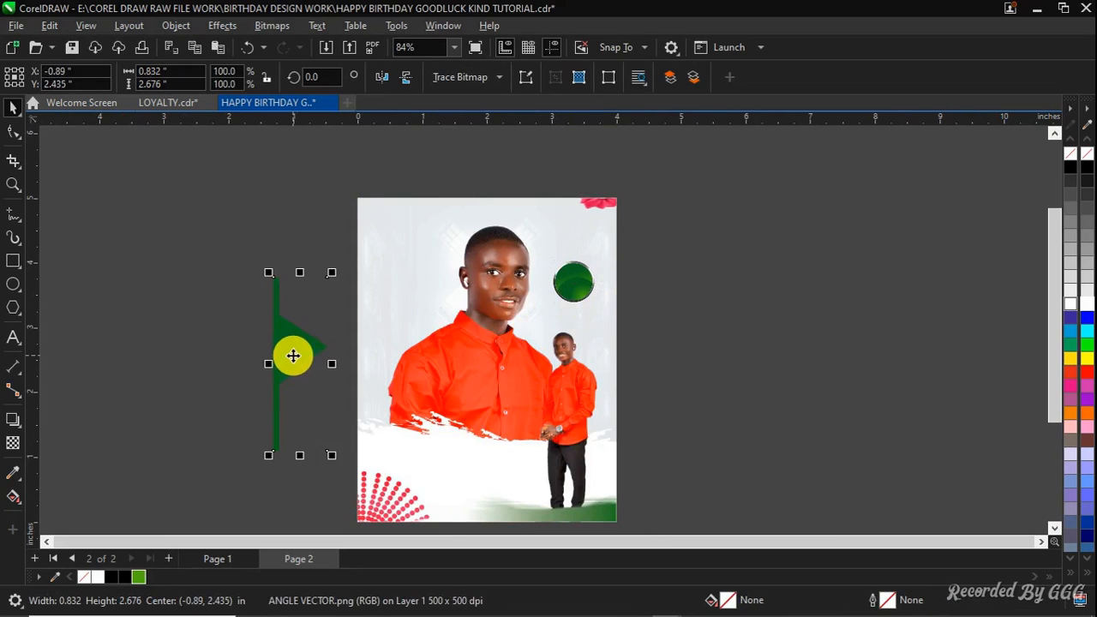
left_click_drag(291, 354, 400, 246)
left_click_drag(417, 209, 402, 277)
mouse_move(382, 319)
left_mouse_down()
mouse_move(399, 288)
mouse_move(372, 326)
left_mouse_up()
scroll(414, 242, "up", 5)
left_click_drag(318, 426, 288, 264)
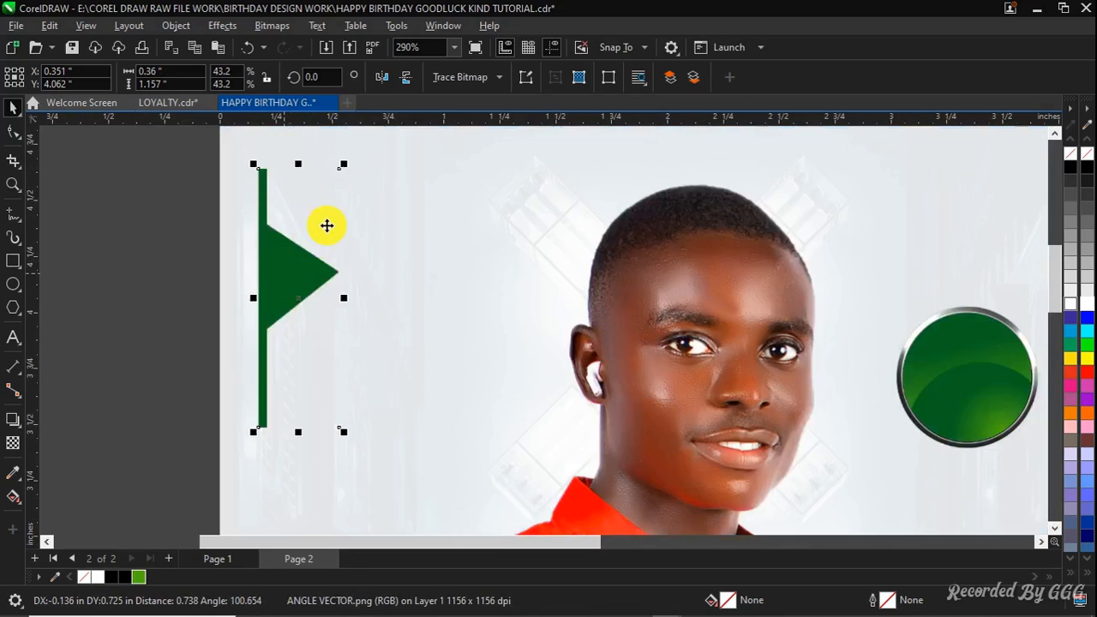
left_click_drag(348, 167, 328, 205)
mouse_move(297, 277)
left_mouse_down()
mouse_move(301, 304)
mouse_move(294, 282)
left_mouse_up()
Center the gold Happy Birthday text on the page and move it down over the white torn-paper area
scroll(295, 283, "down", 1)
left_click(137, 366)
key("F4")
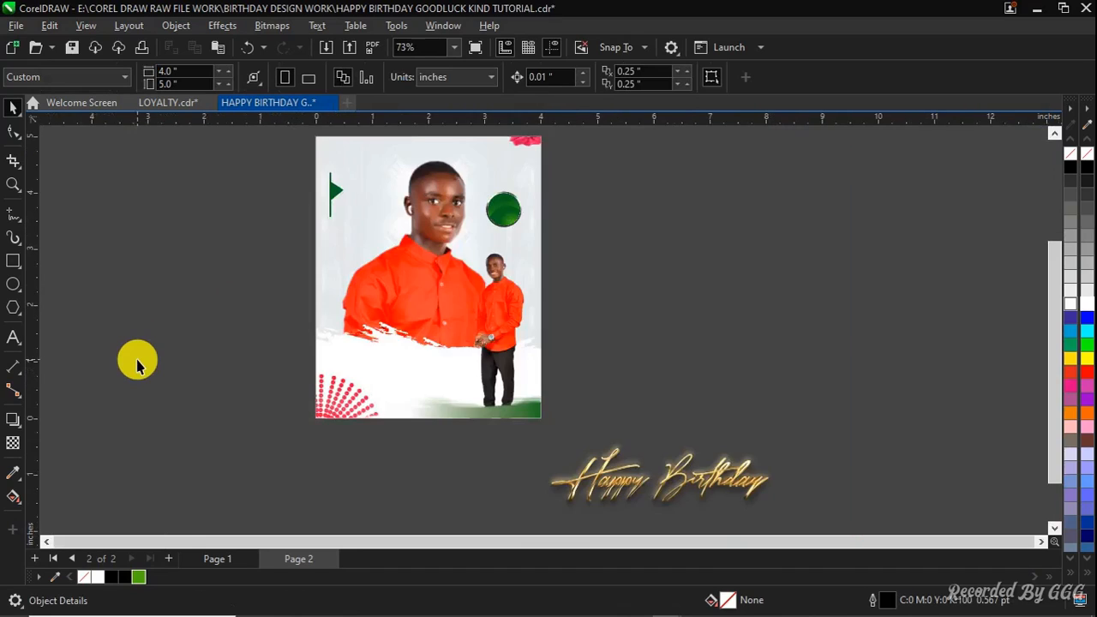
left_click(642, 465)
key("p")
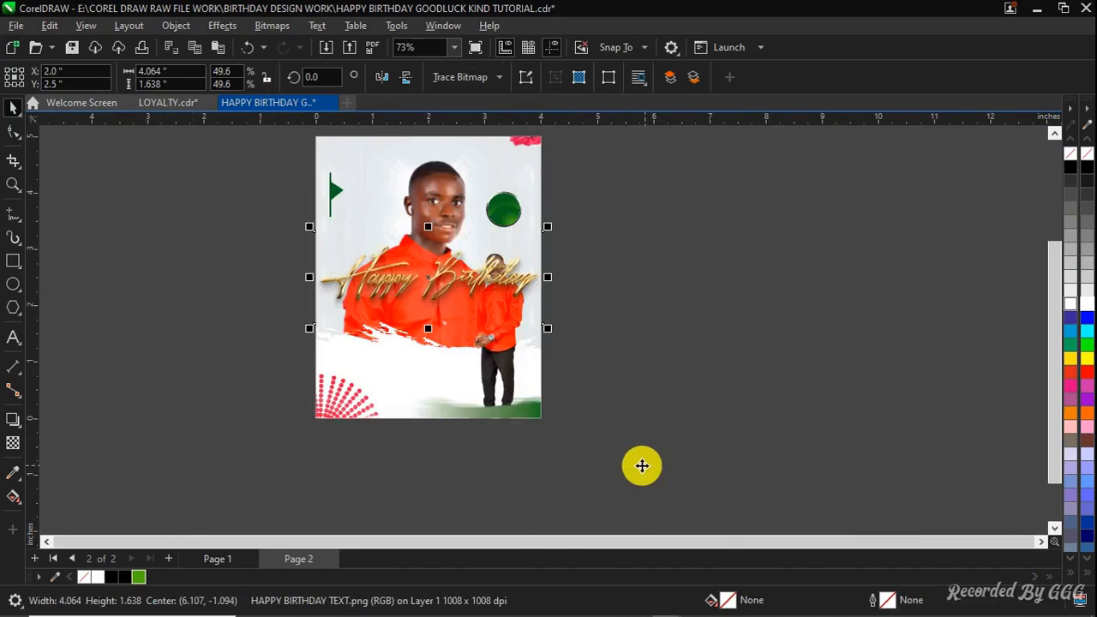
left_click_drag(437, 277, 443, 359)
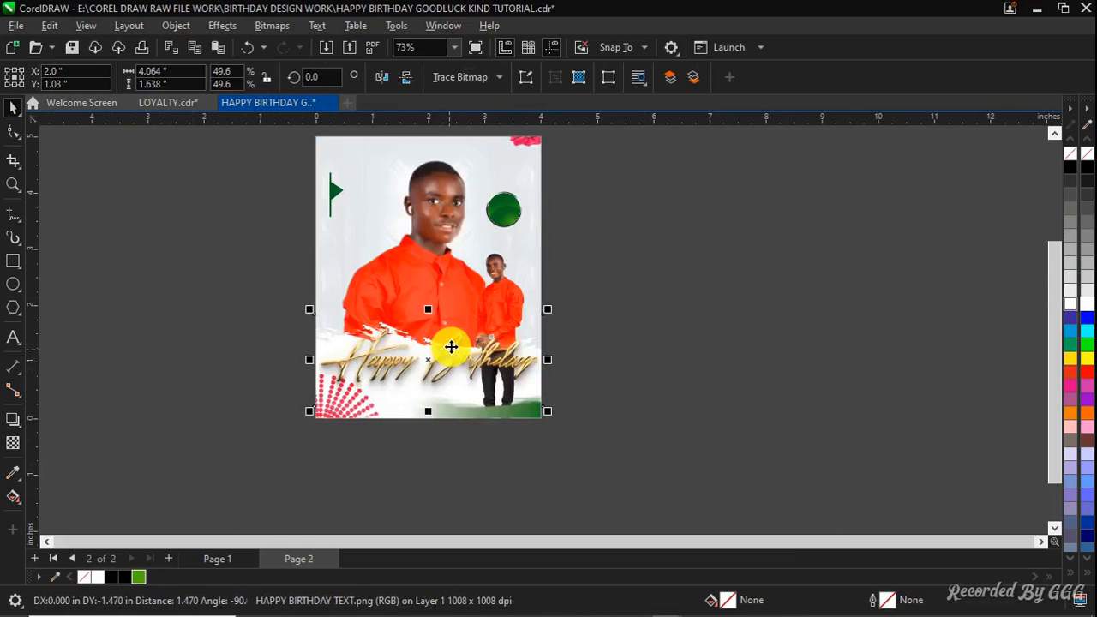
Scale the Happy Birthday text down to about 36% and nudge it down slightly
scroll(463, 326, "up", 2)
left_click_drag(621, 286, 492, 414)
scroll(492, 414, "up", 1)
left_click_drag(547, 442, 589, 463)
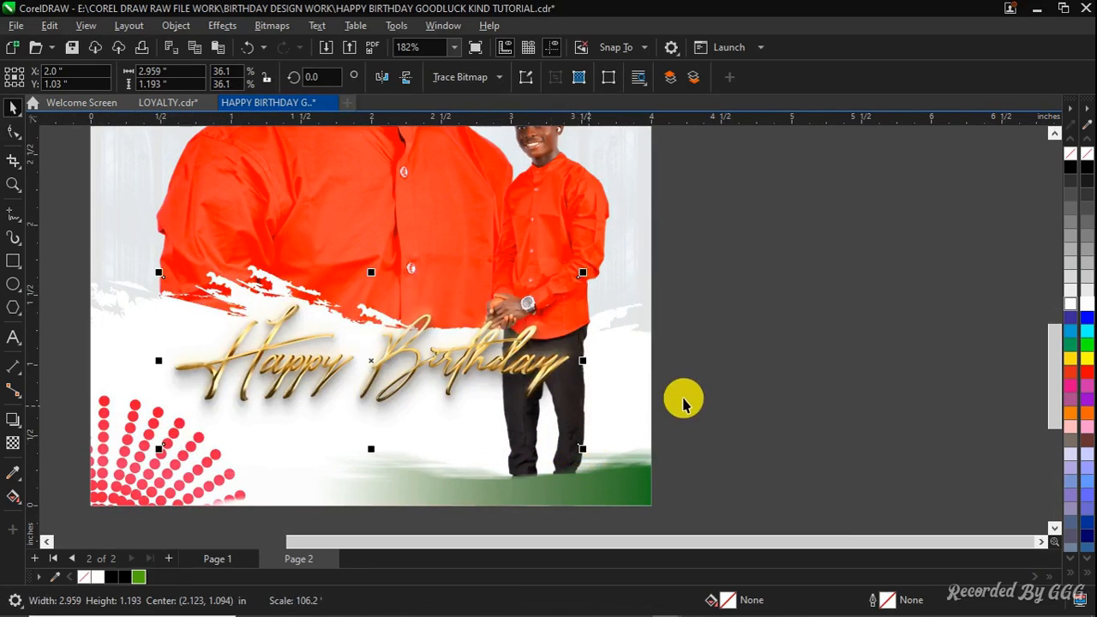
key("Down")
key("Down")
key("Down")
key("Down")
key("Down")
key("Down")
key("Down")
key("Down")
key("Down")
key("Down")
key("Down")
key("Down")
key("Down")
key("Down")
key("Down")
key("Down")
key("Down")
key("Down")
key("Down")
key("Down")
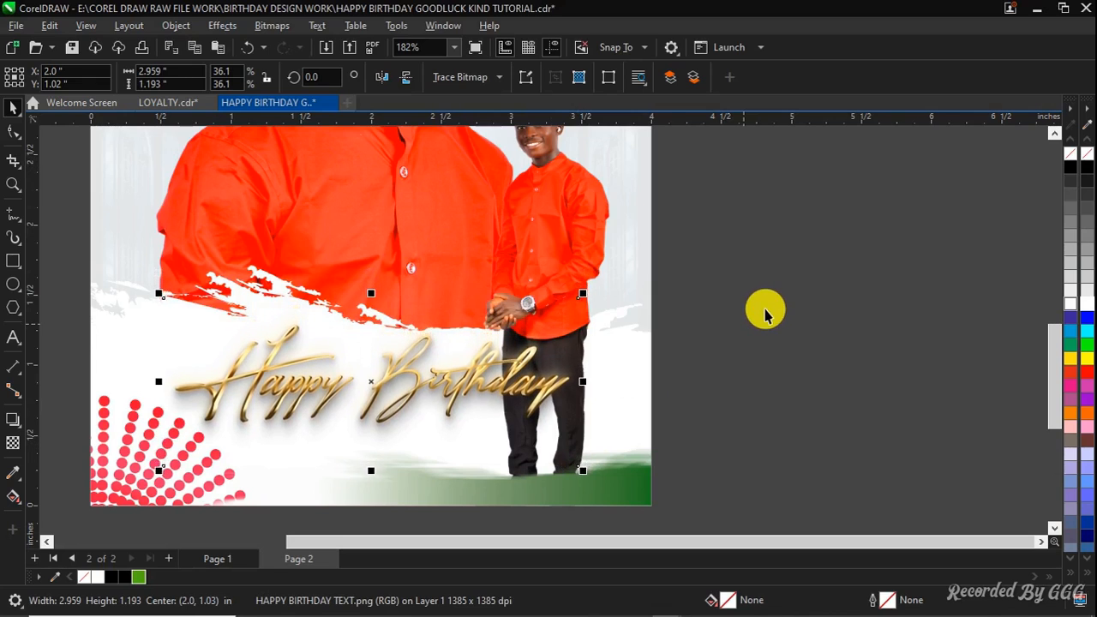
left_click(765, 314)
key("shift+F4")
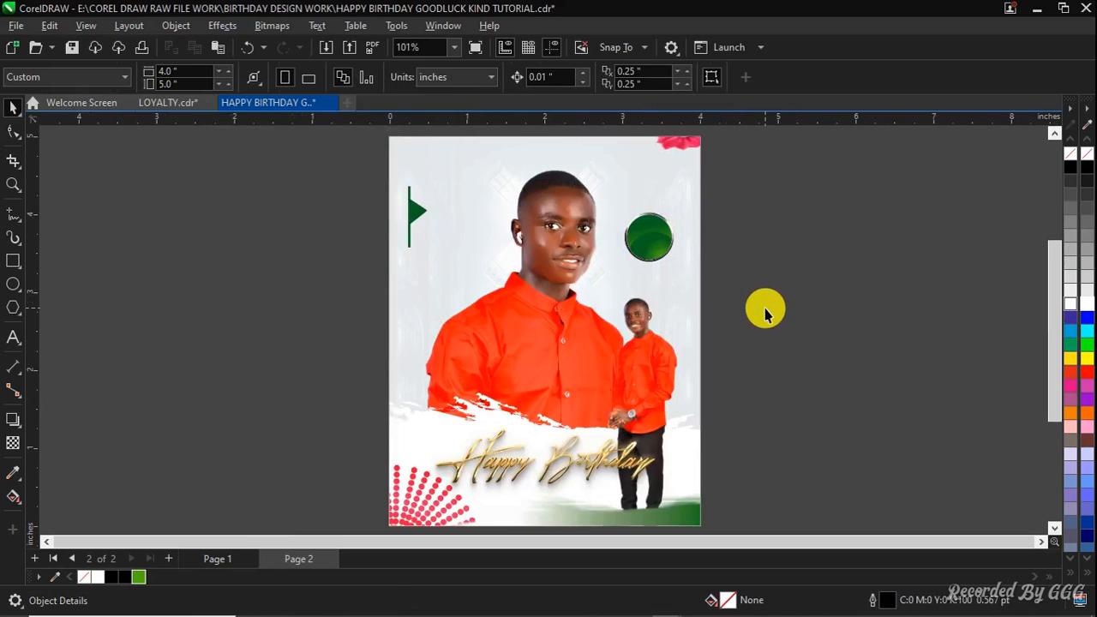
Examine the added name, date circle and wish text box elements on the page
left_click(650, 182)
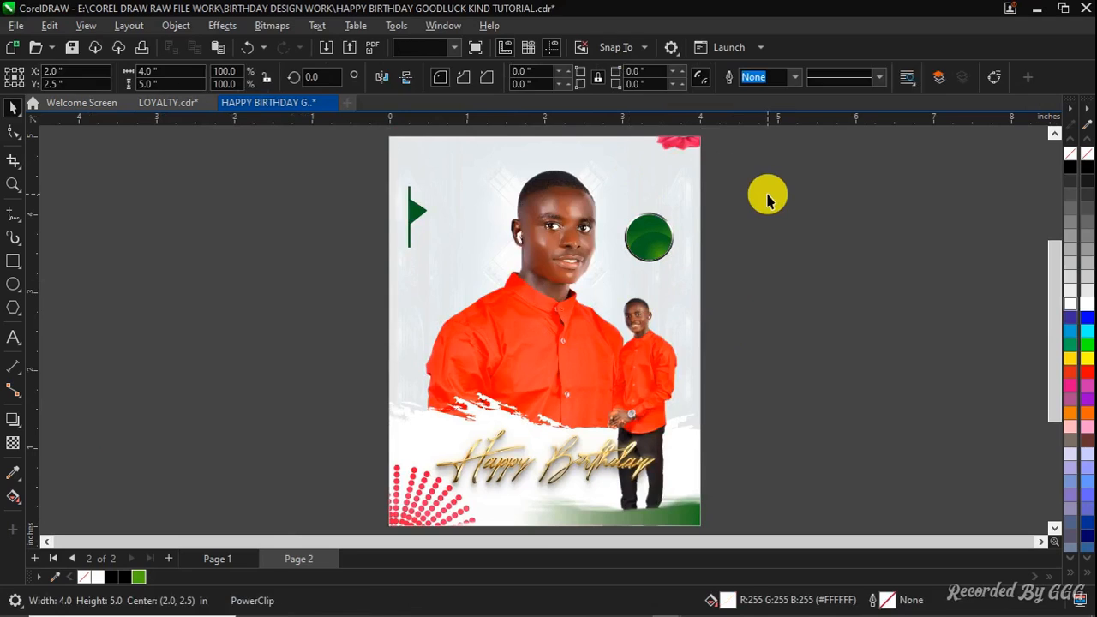
left_click(766, 197)
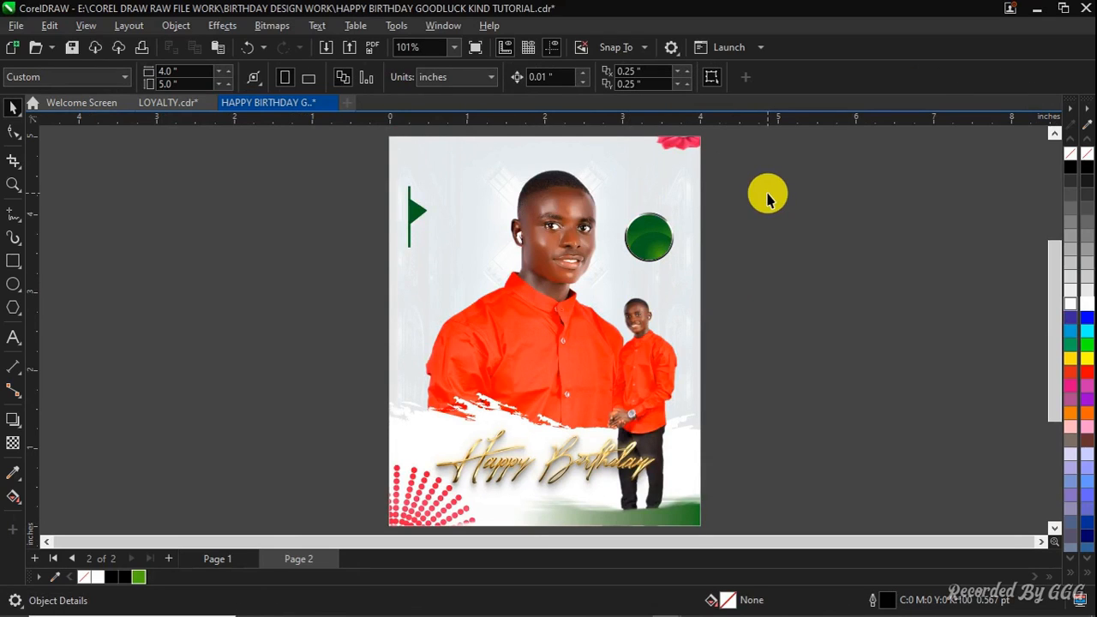
left_click(534, 253)
left_click(366, 359)
scroll(651, 185, "up", 4)
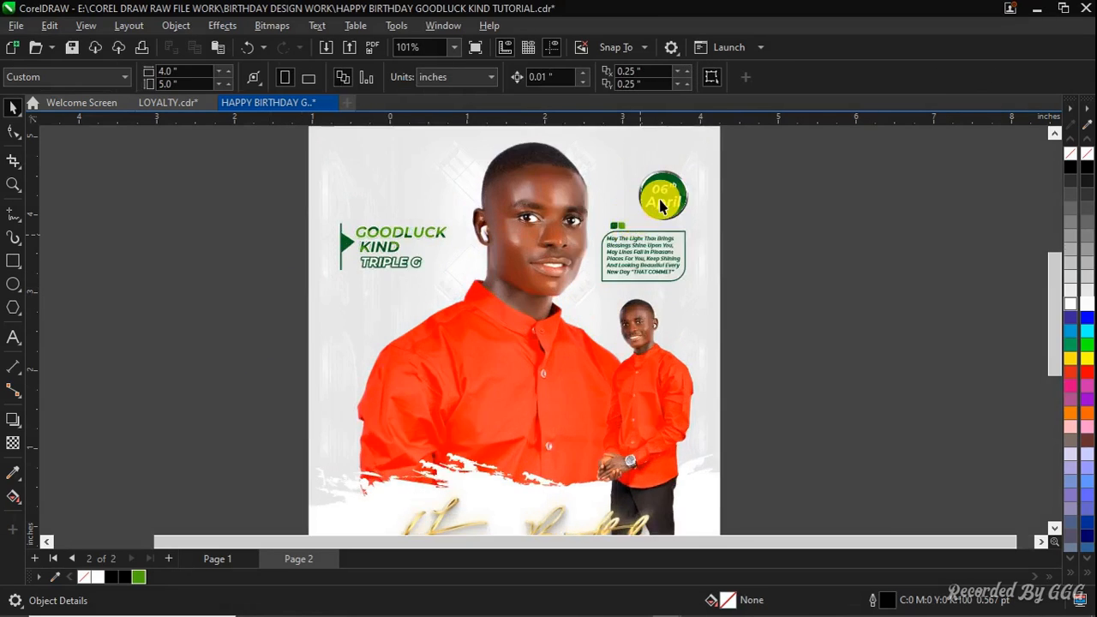
scroll(691, 175, "up", 1)
left_click(683, 179)
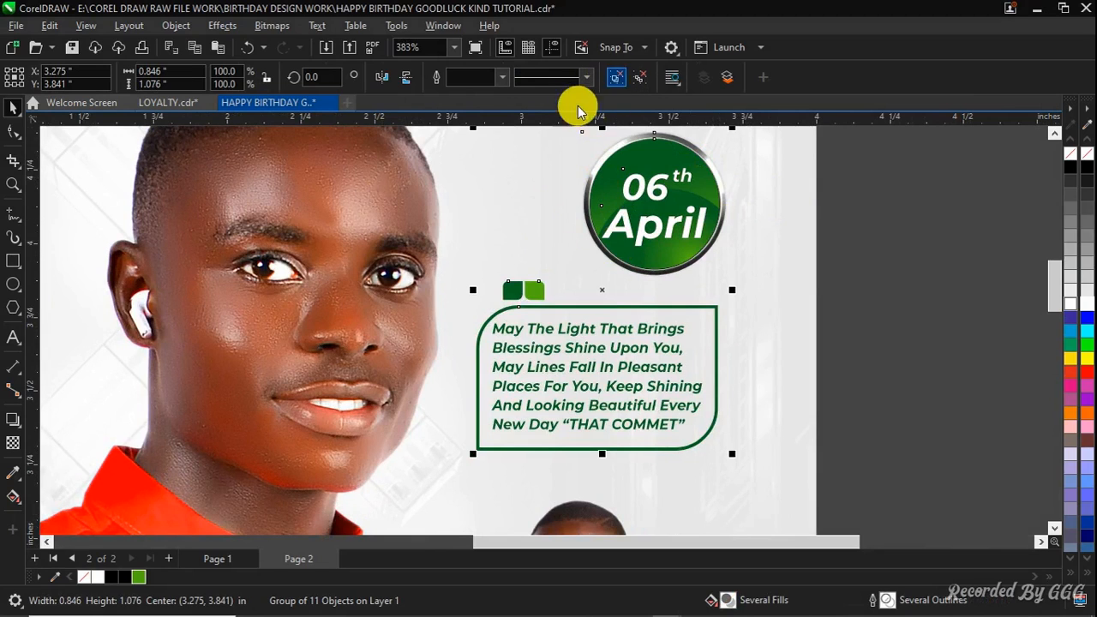
scroll(571, 189, "down", 3)
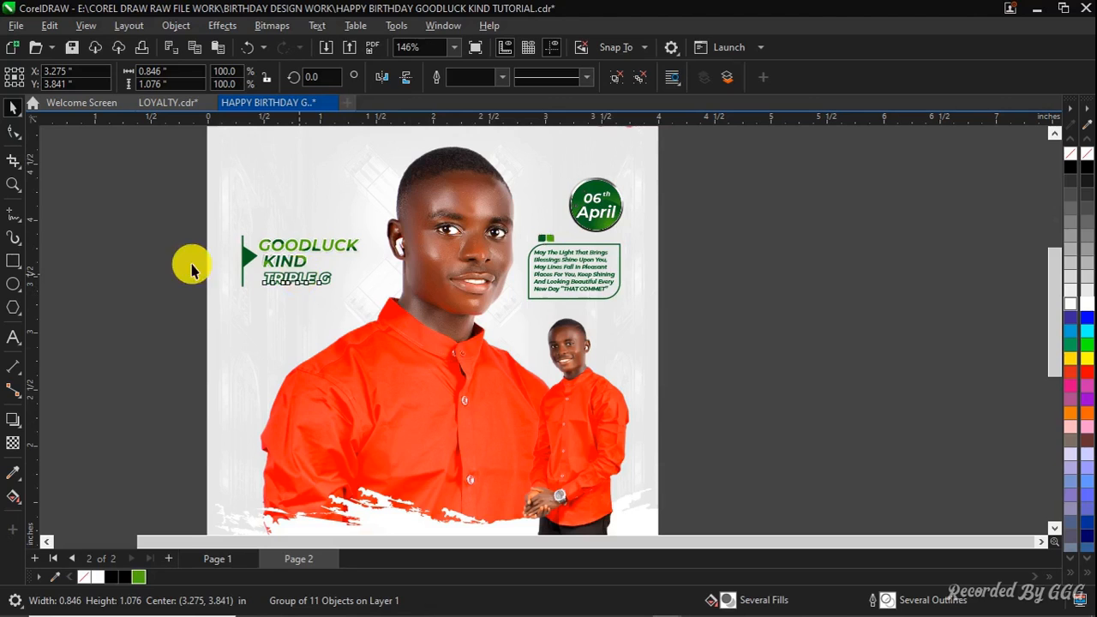
Inspect the GOODLUCK text inside the PowerClip's editing mode and finish editing
left_click(229, 258)
scroll(244, 254, "up", 1)
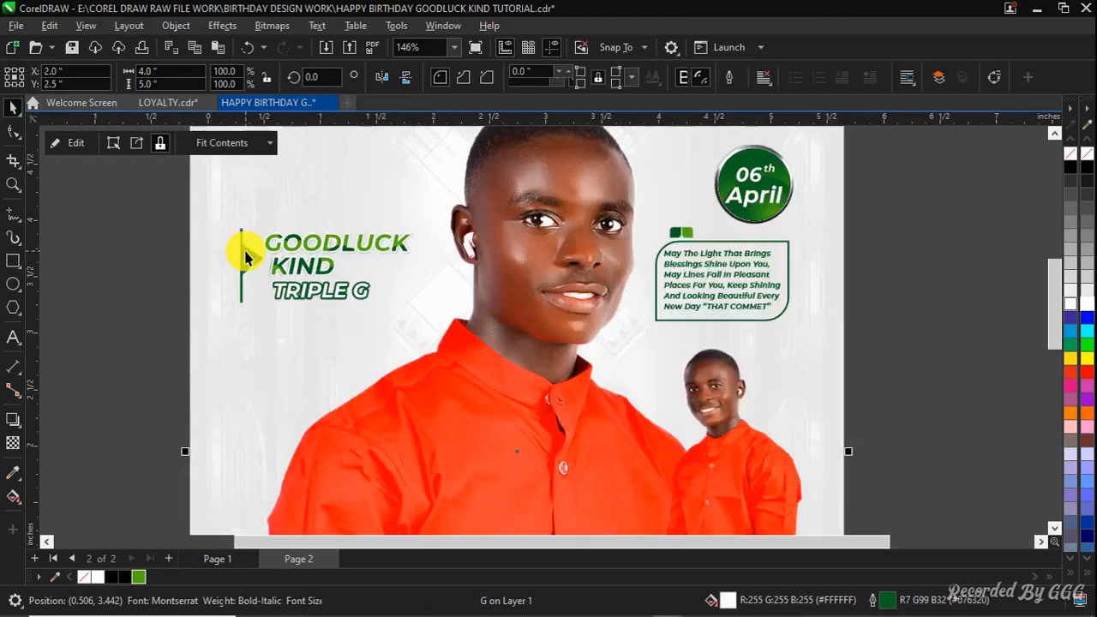
left_click(339, 248)
scroll(340, 248, "up", 1)
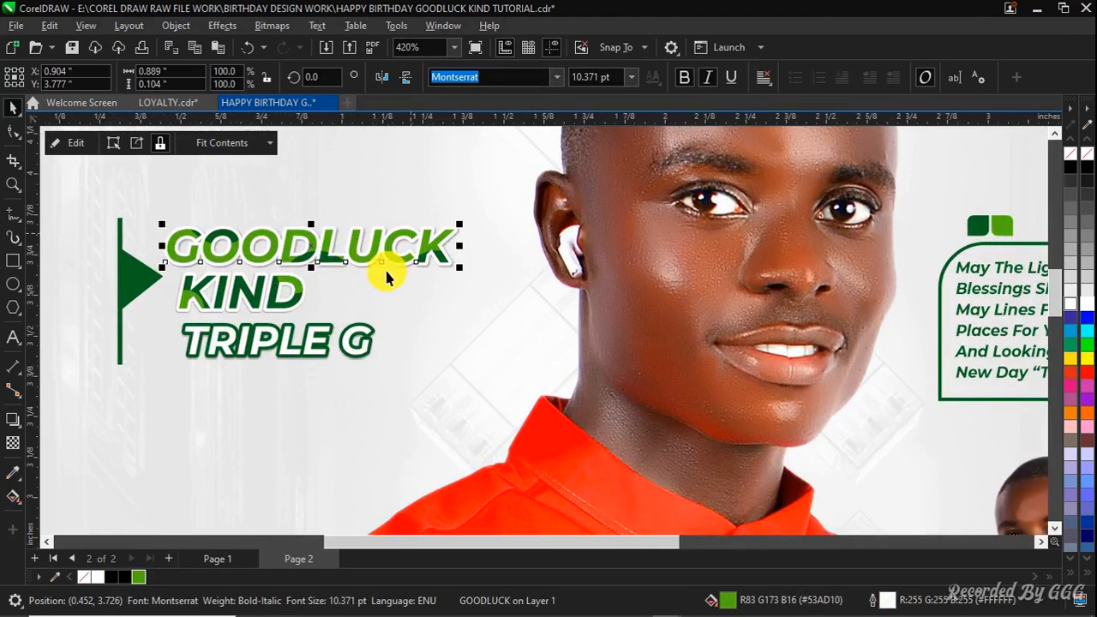
double_click(217, 227)
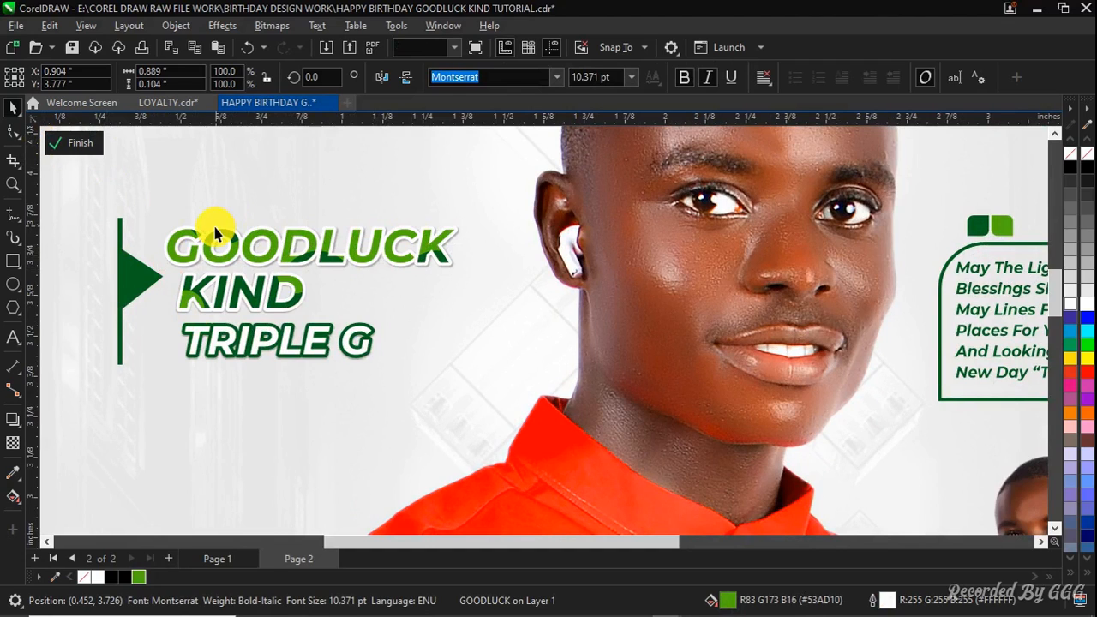
left_click(311, 289)
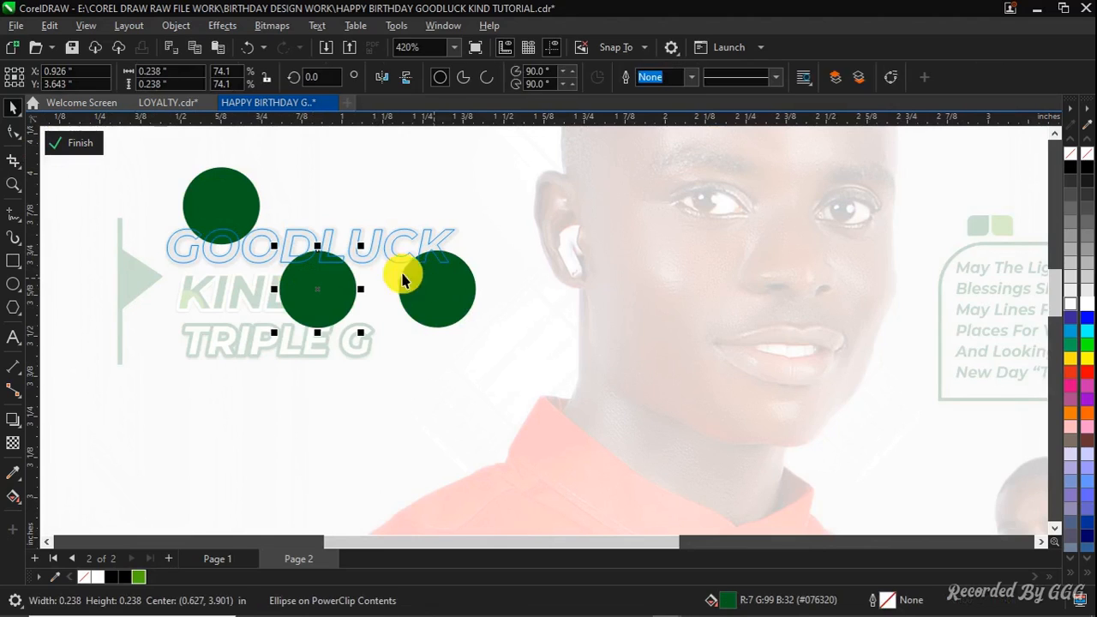
left_click(89, 144)
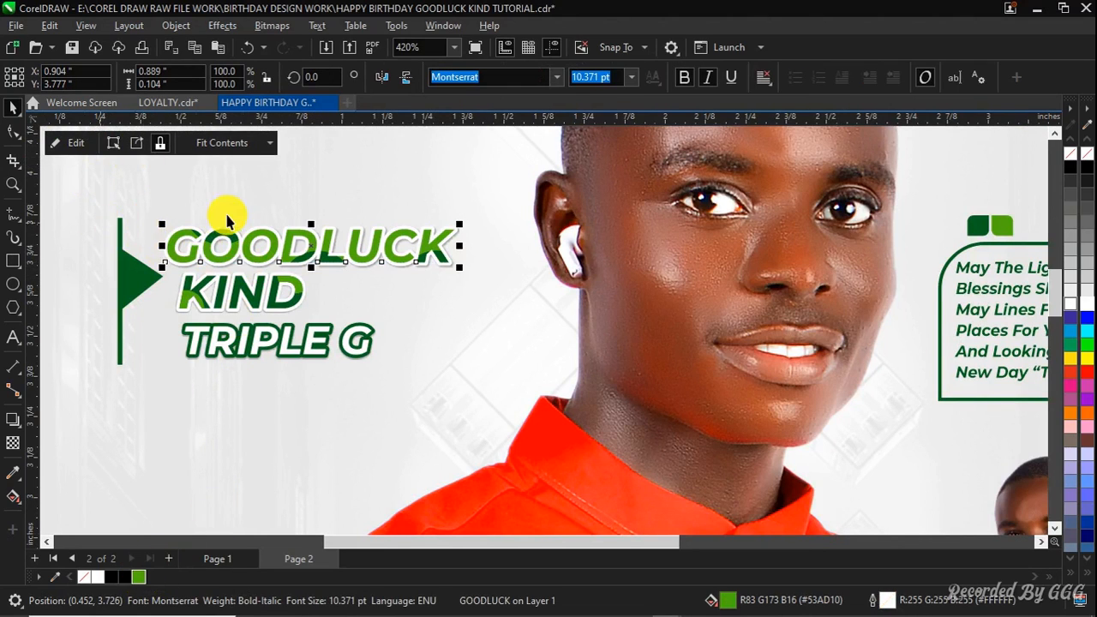
scroll(227, 221, "down", 1)
left_click(62, 230)
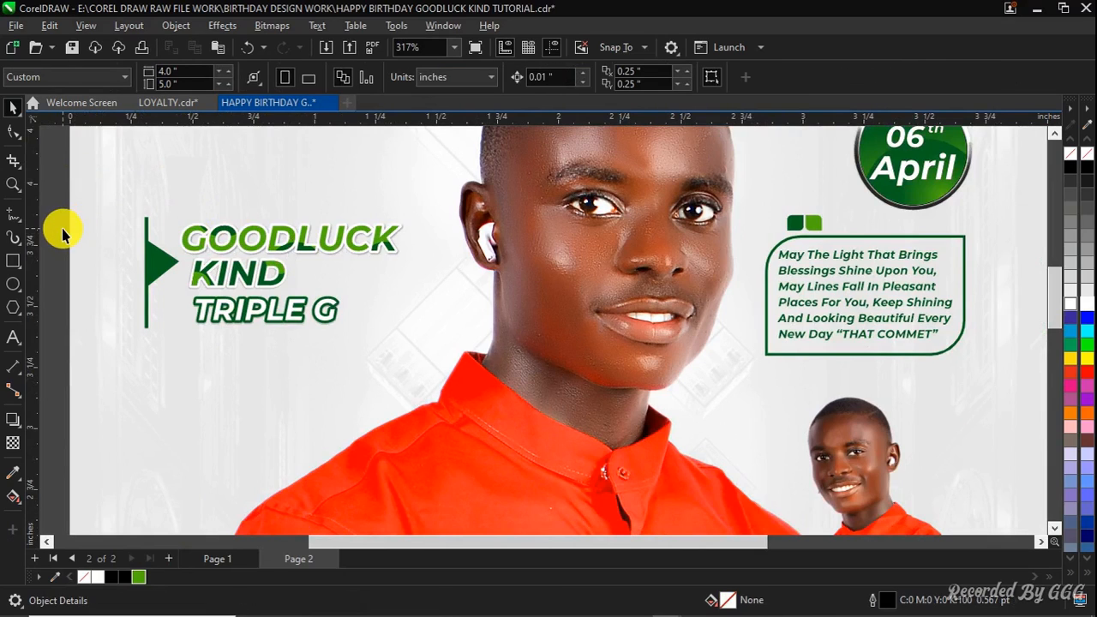
key("shift+F4")
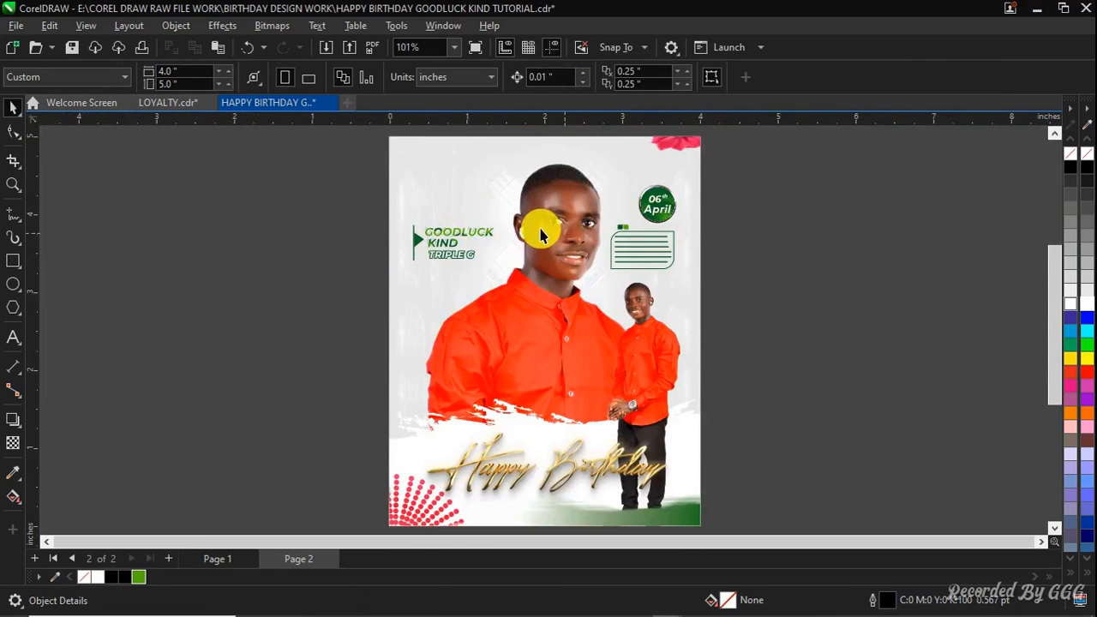
Sample the green flag's colour with the Color Eyedropper beside the KIND text
scroll(540, 239, "up", 2)
left_click(382, 236)
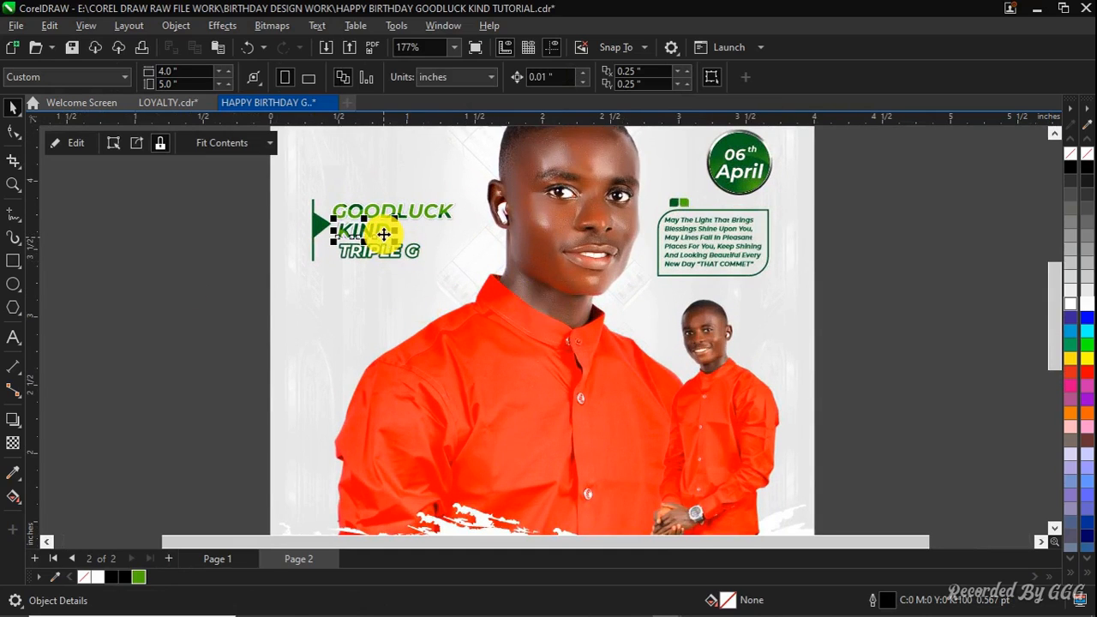
scroll(381, 235, "up", 3)
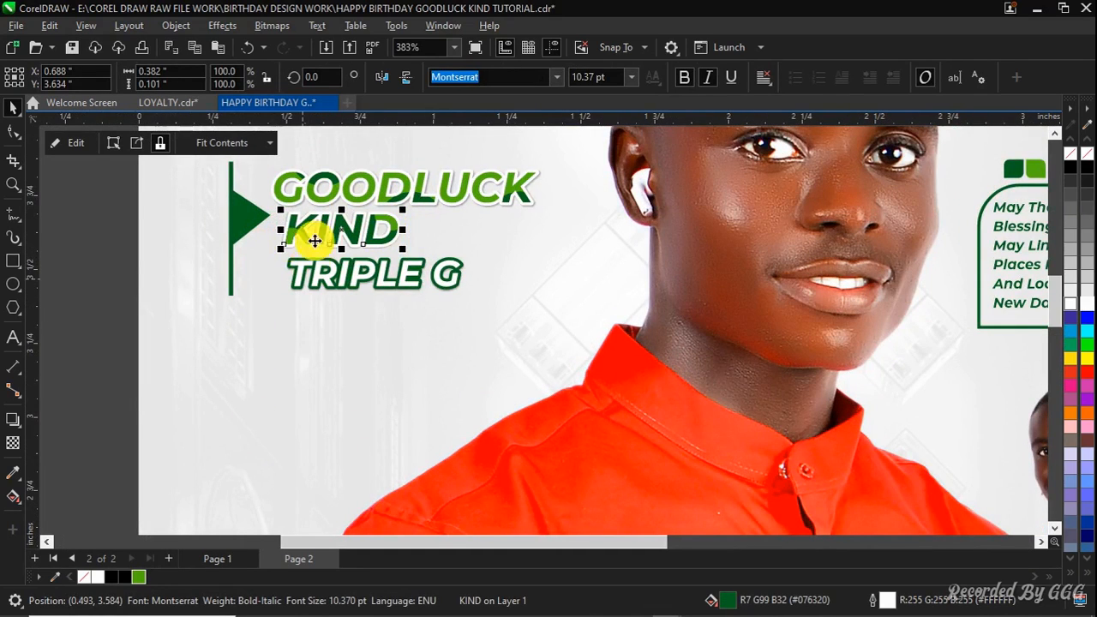
left_click(56, 427)
left_click(13, 473)
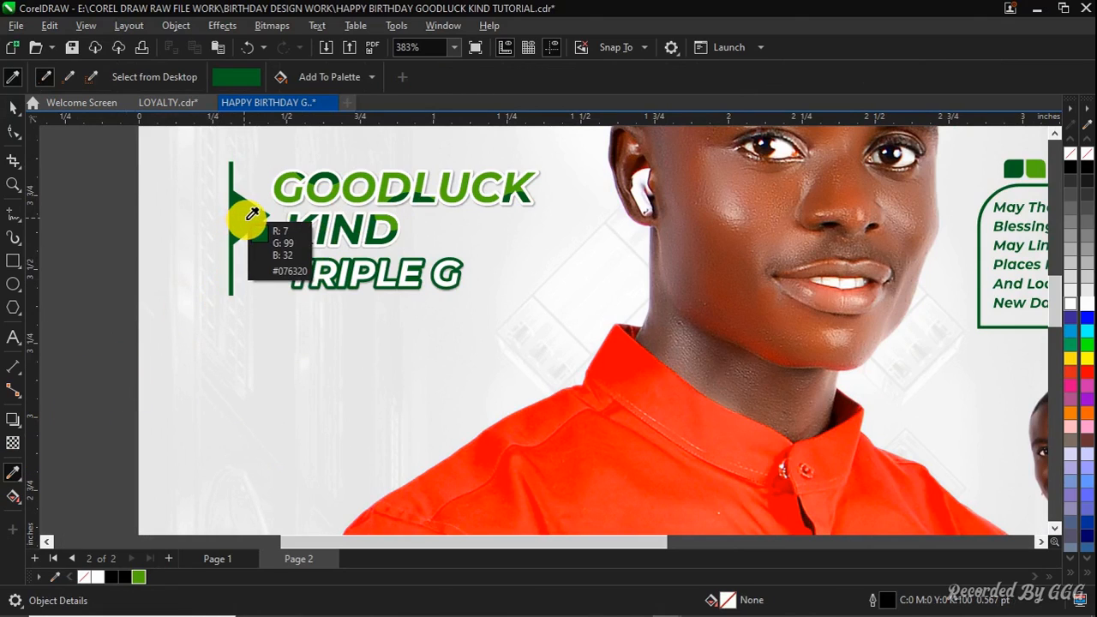
key("space")
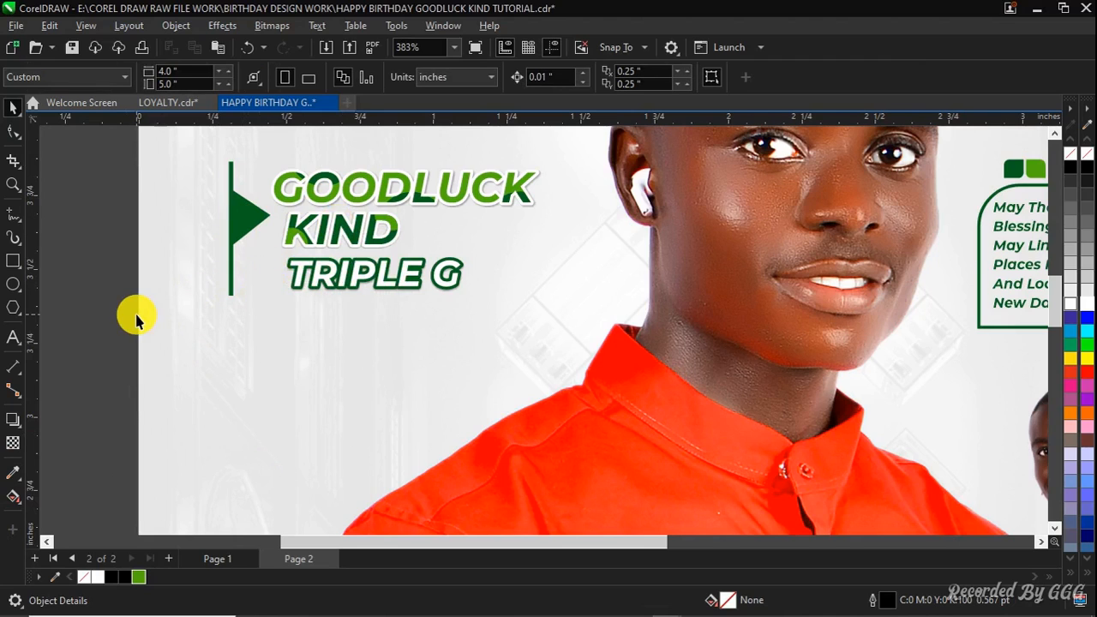
key("shift+F4")
scroll(362, 435, "up", 2)
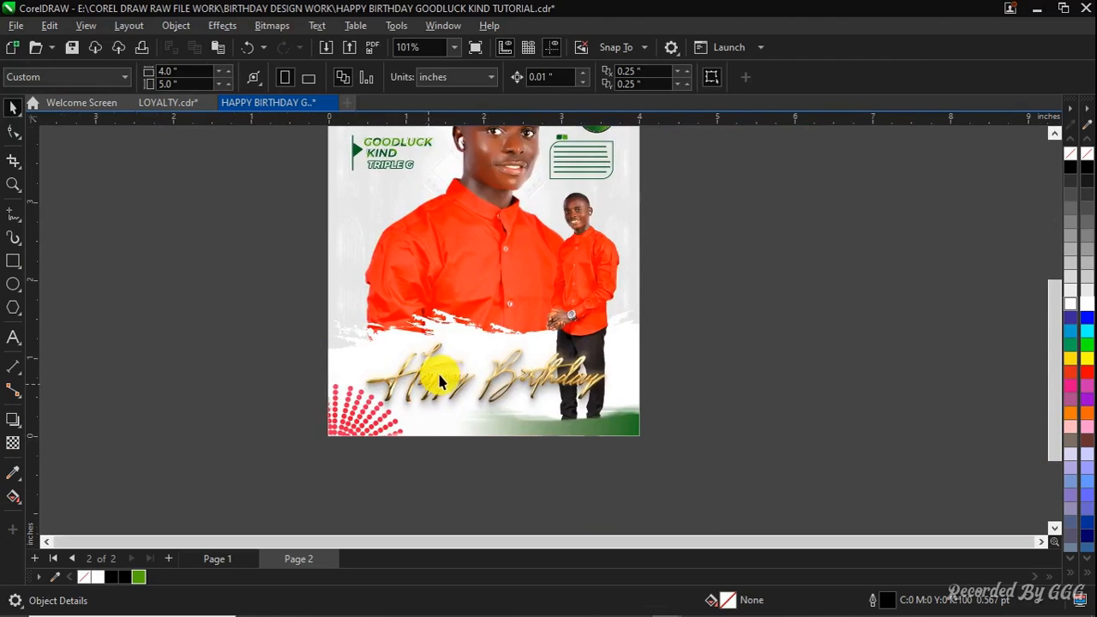
Scale the Happy Birthday text down to about 9% of its original size
left_click(570, 380)
scroll(633, 312, "up", 2)
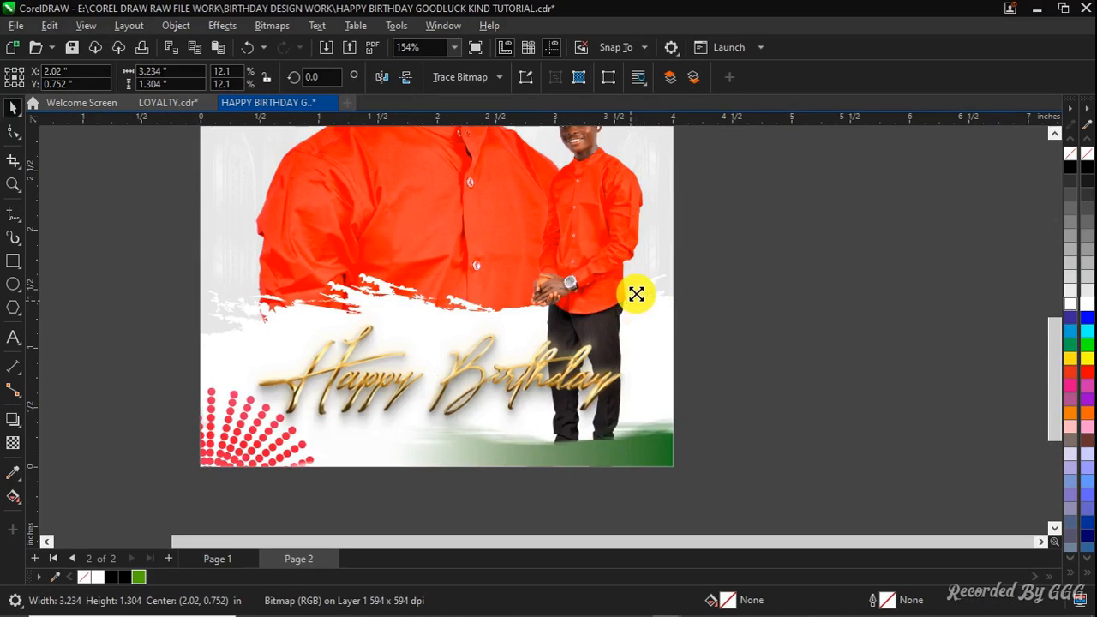
left_click_drag(636, 294, 586, 316)
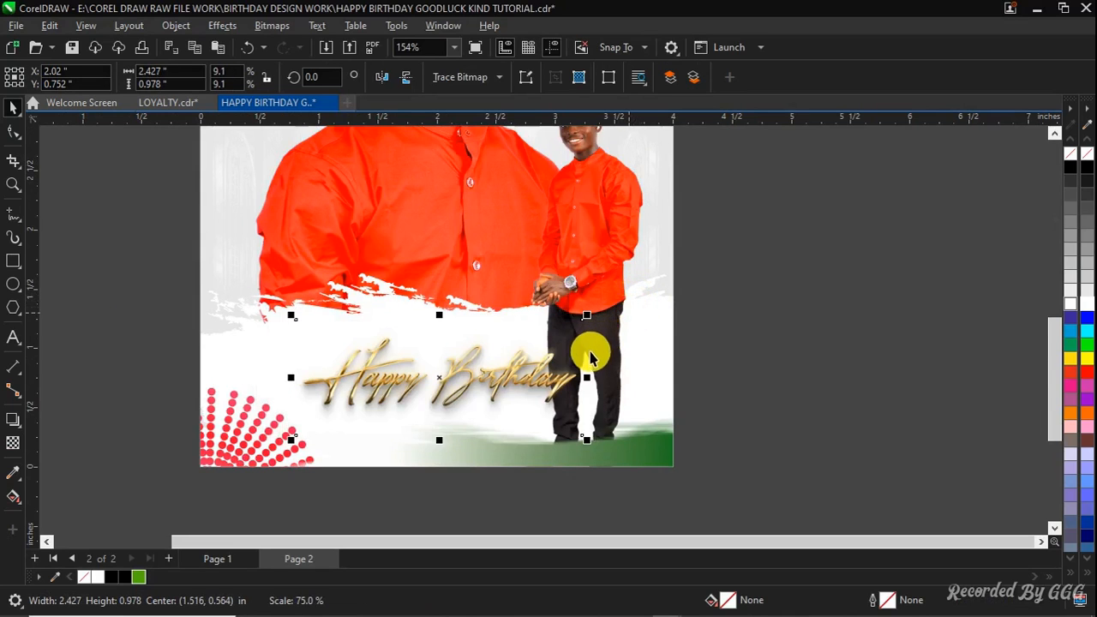
left_click(742, 330)
key("shift+F4")
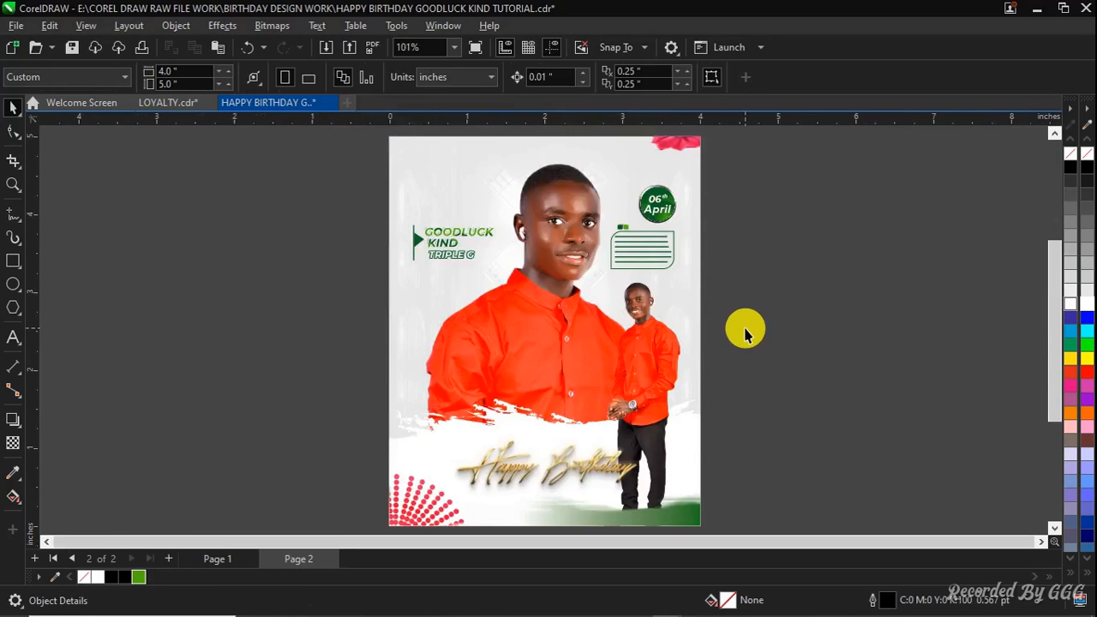
Preview Page 2's design full screen and compare it with Page 1's finished design
key("F9")
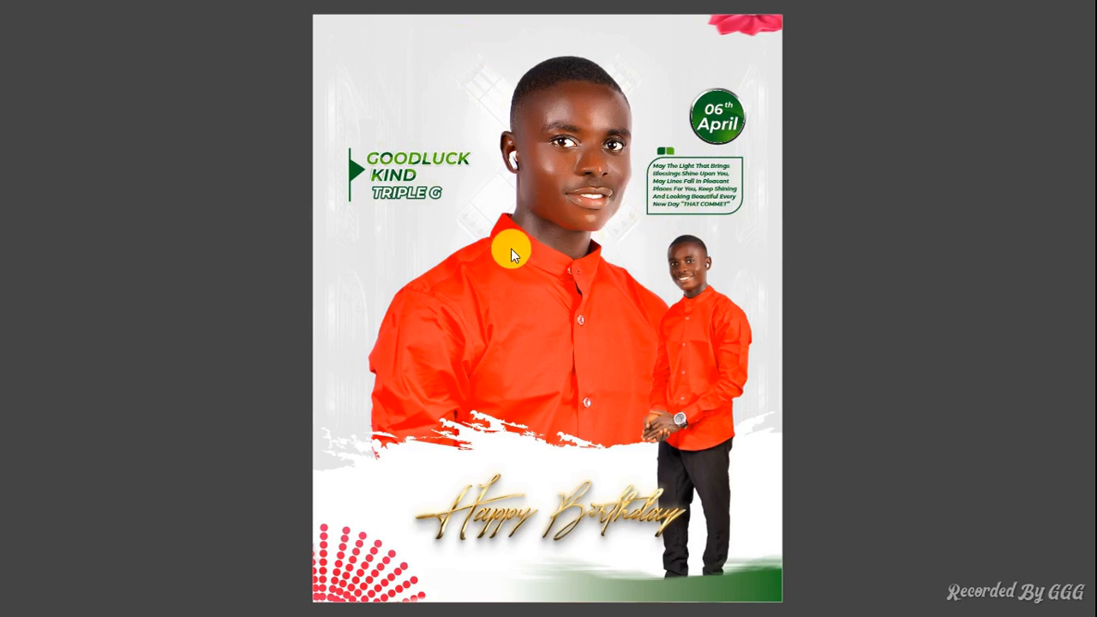
key("F9")
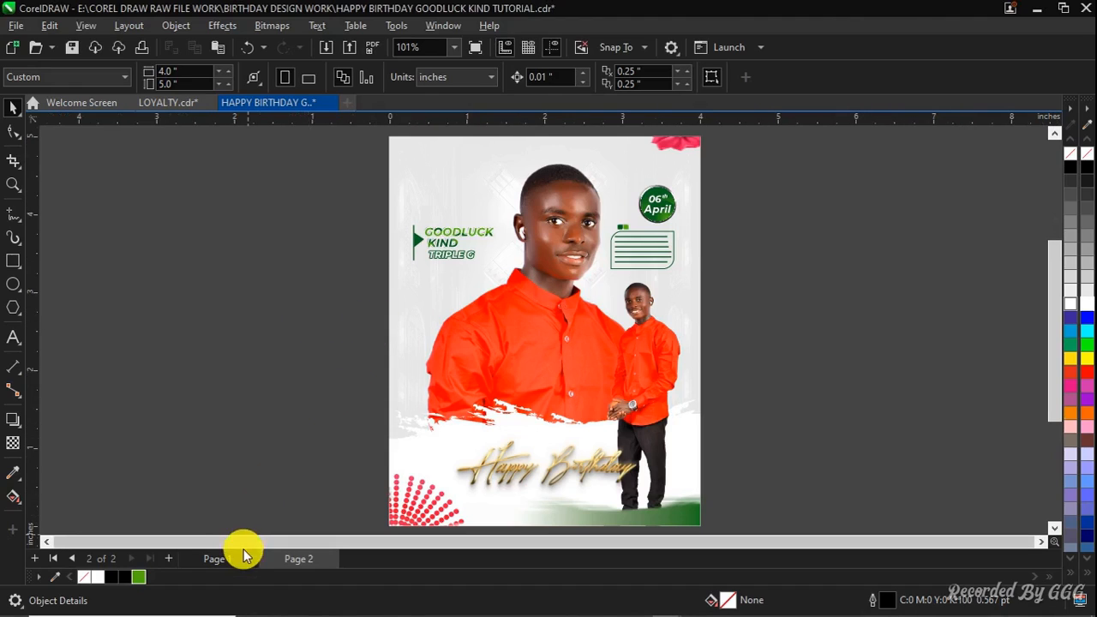
left_click(219, 558)
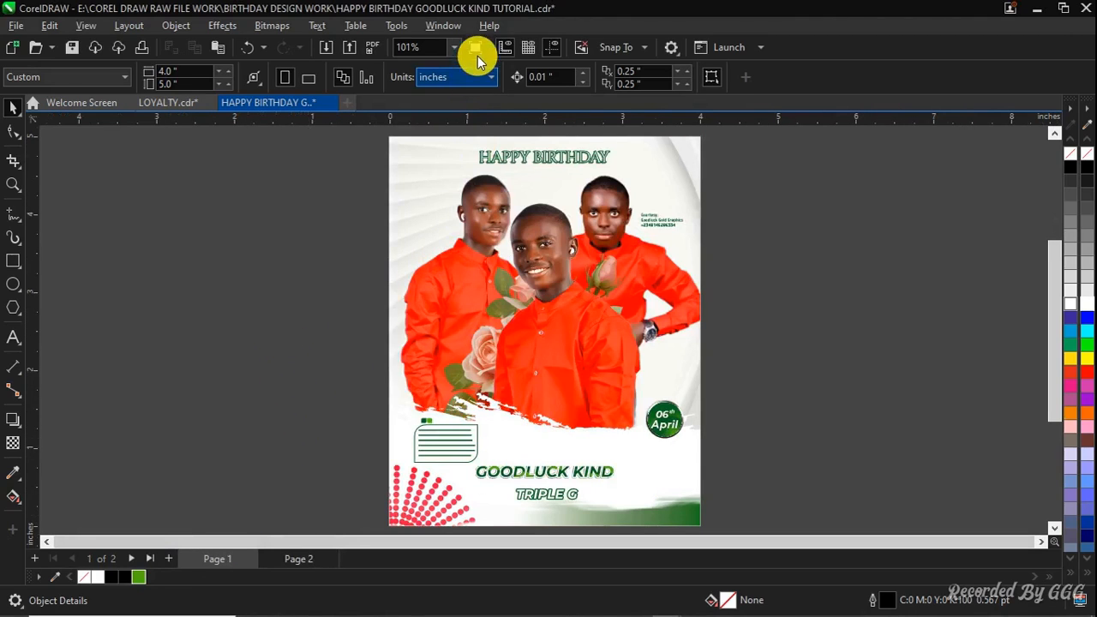
key("F9")
key("F9")
left_click(291, 559)
Try to scale the Happy Birthday text slightly smaller and undo the last two changes
left_click(550, 289)
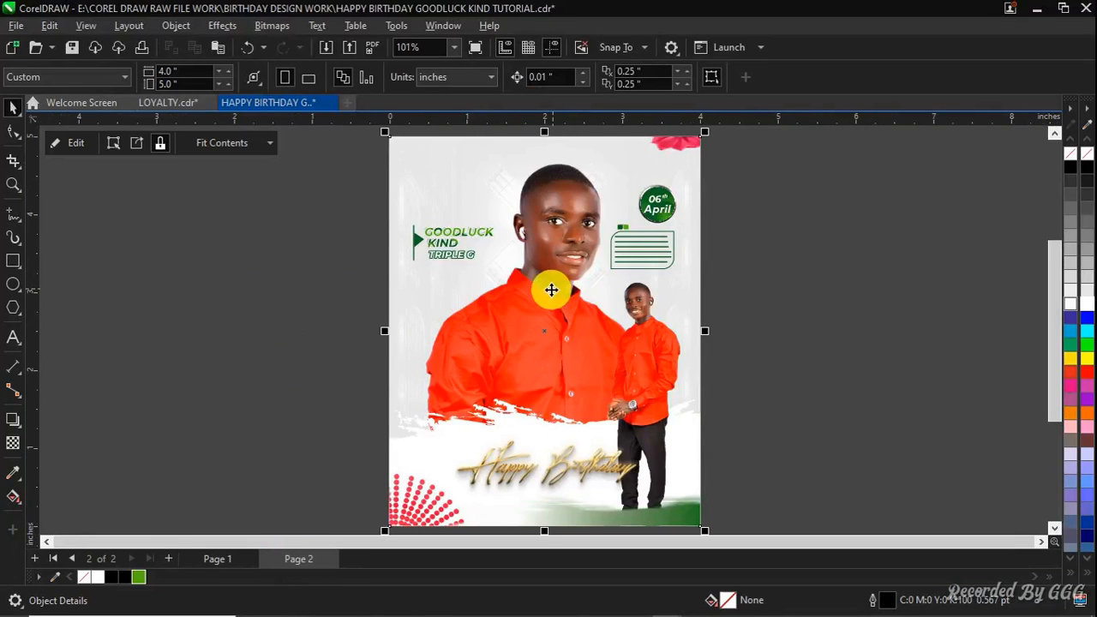
left_click(777, 240)
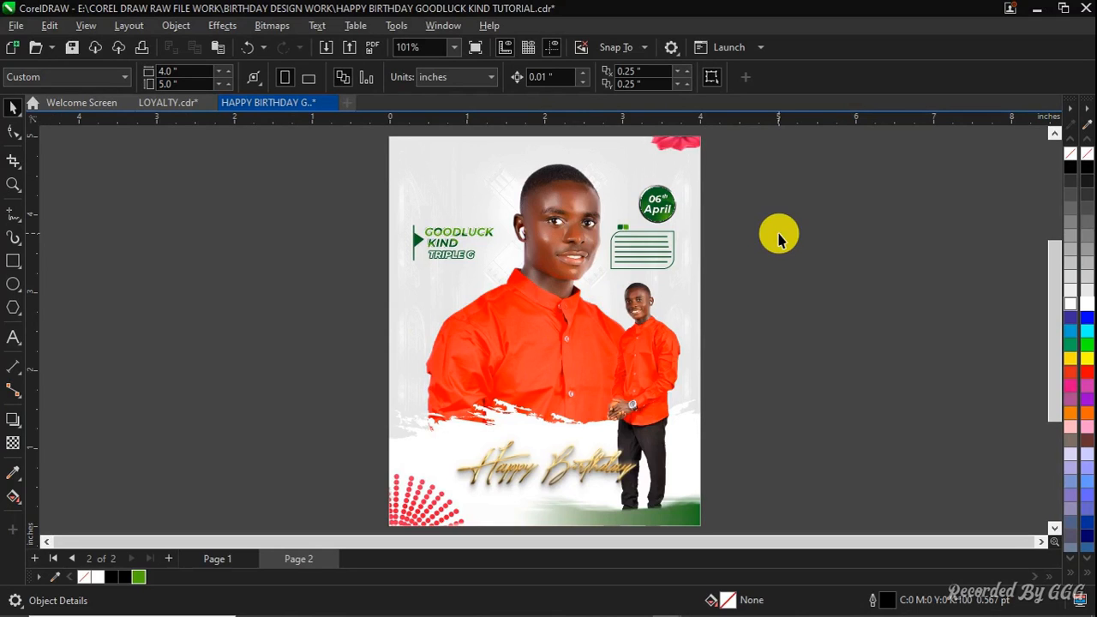
left_click(472, 47)
left_click(289, 314)
left_click(610, 453)
left_click_drag(673, 412, 671, 427)
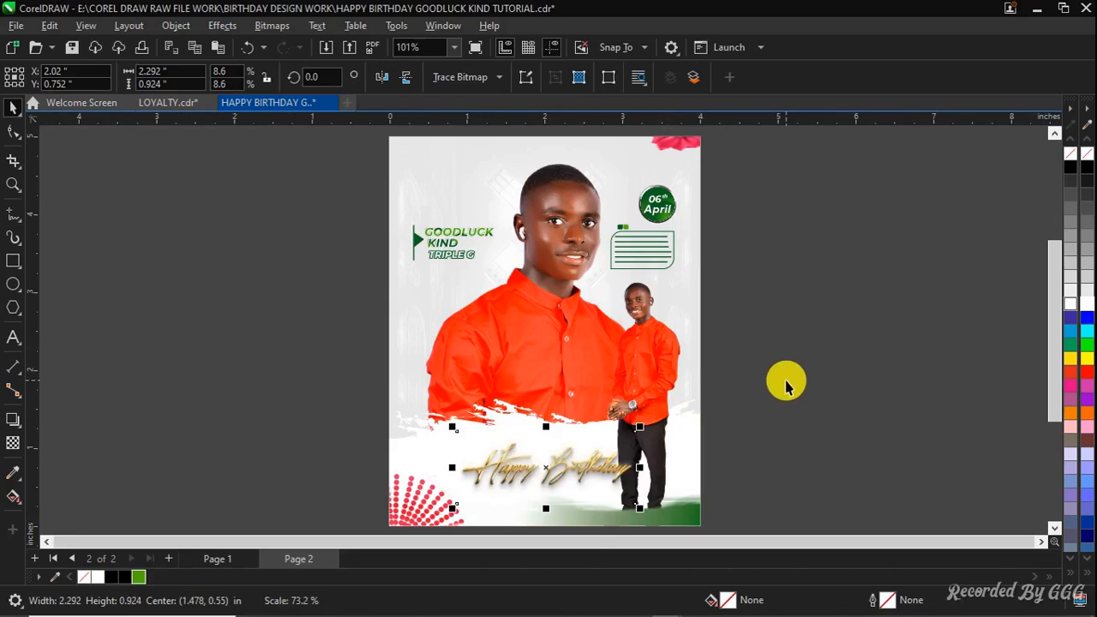
key("ctrl+z")
key("ctrl+z")
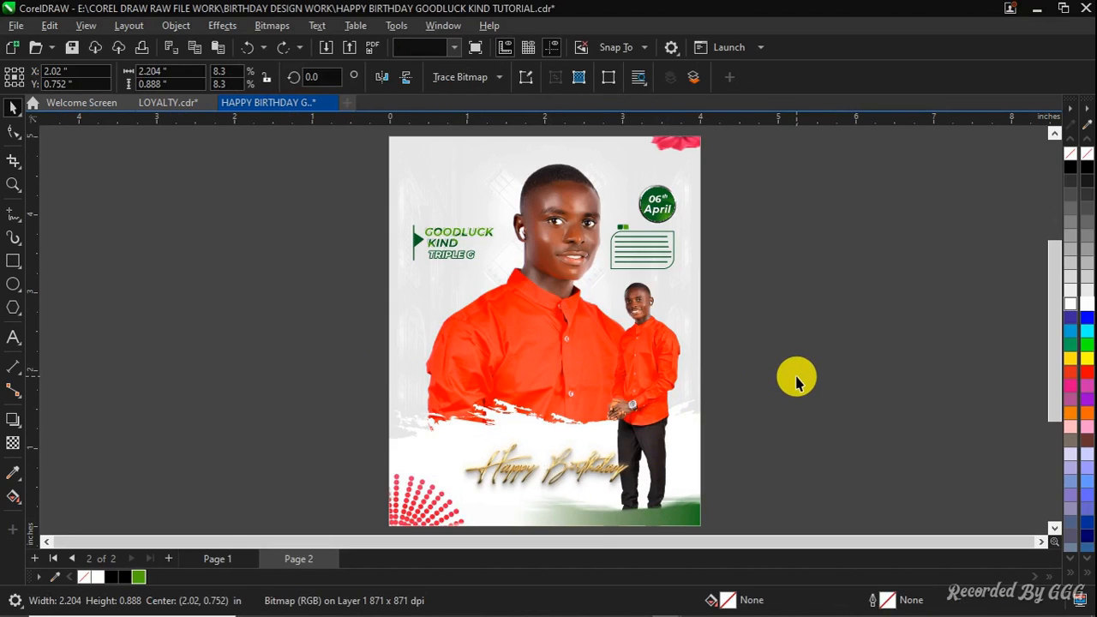
key("Escape")
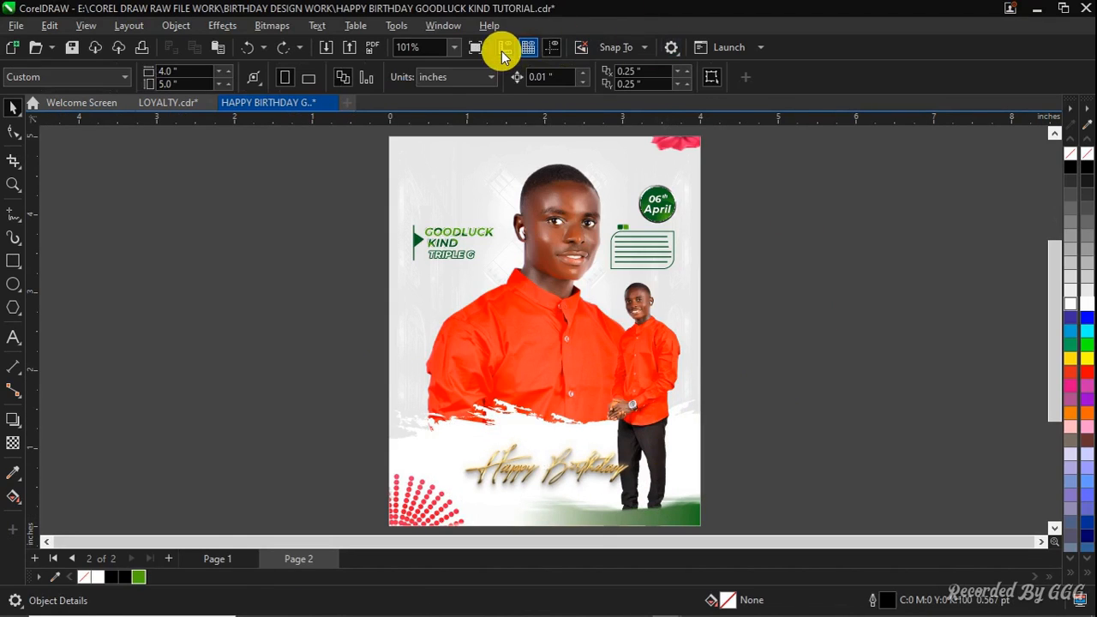